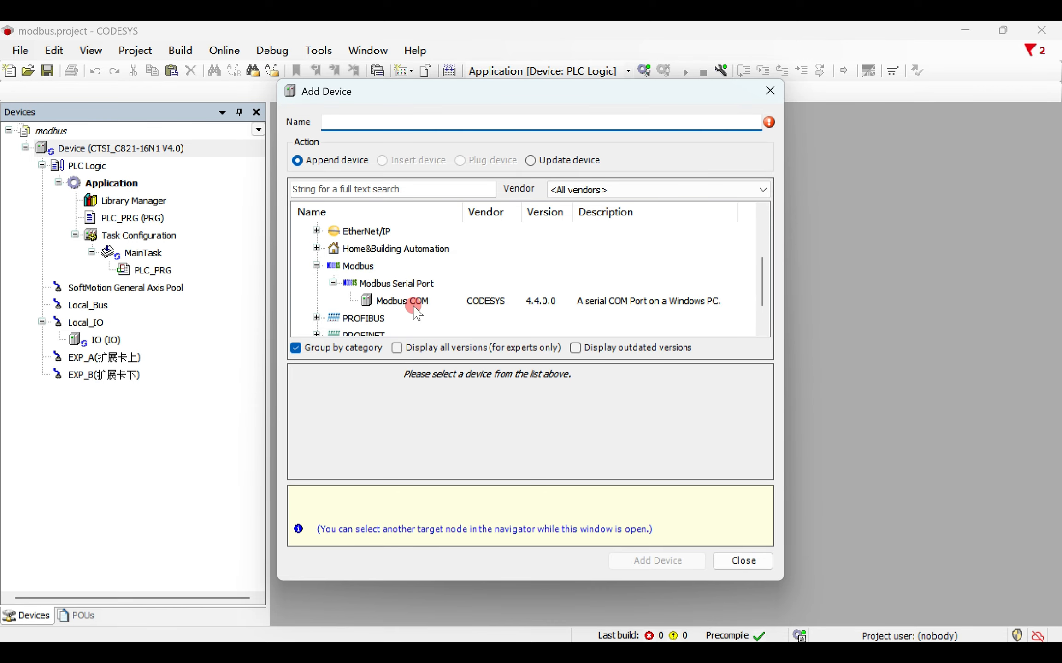
Append a Modbus COM device to the PLC device and add a Modbus Client, COM Port beneath it
left_click(410, 302)
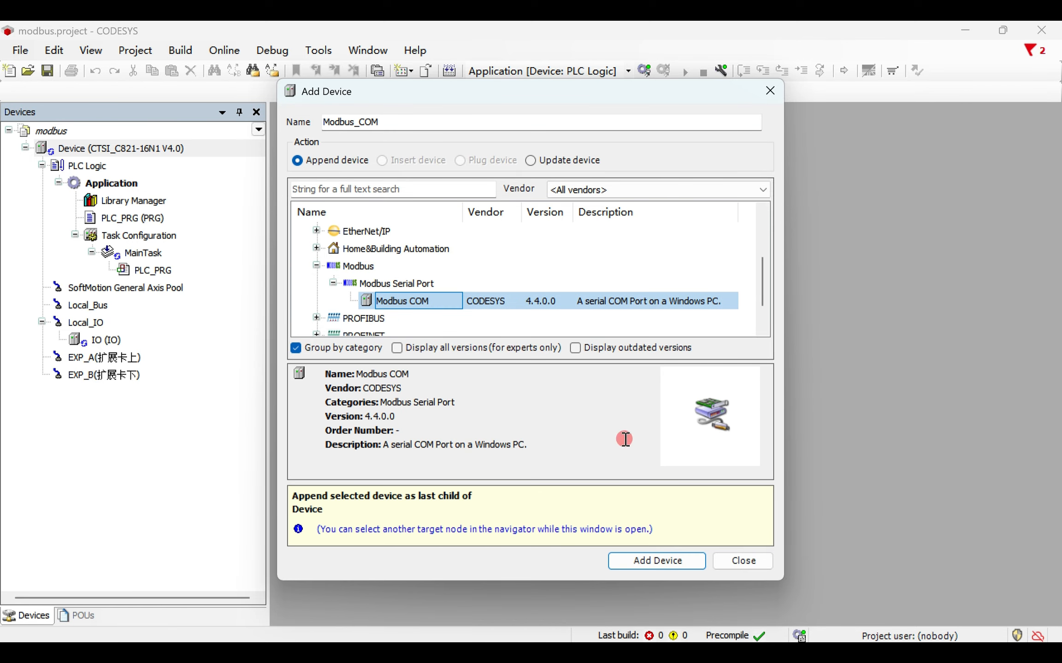
left_click(647, 560)
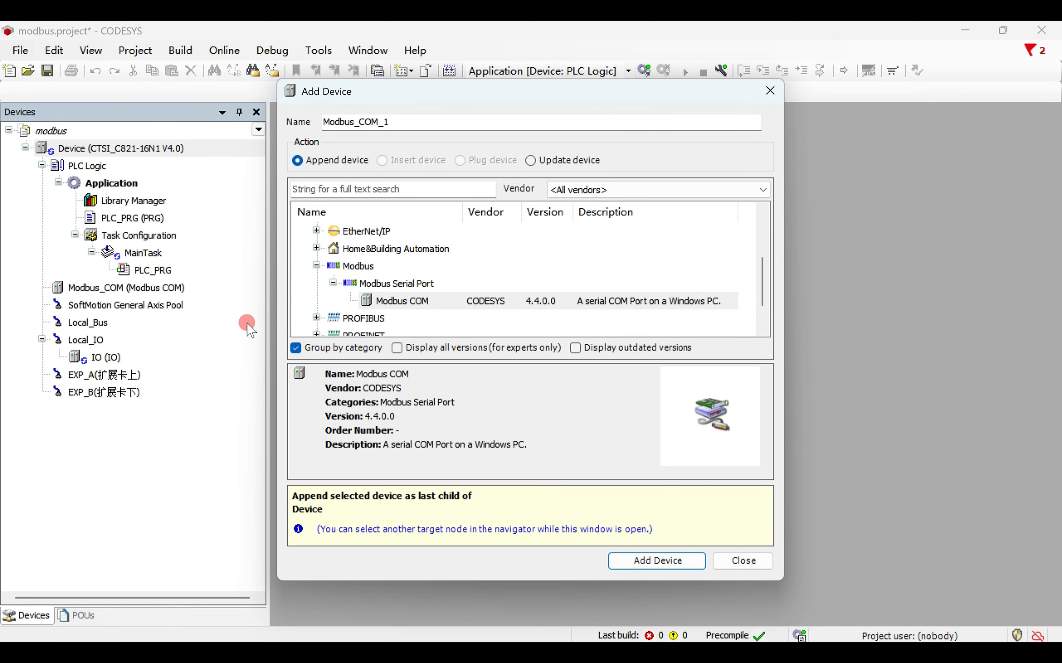
left_click(150, 288)
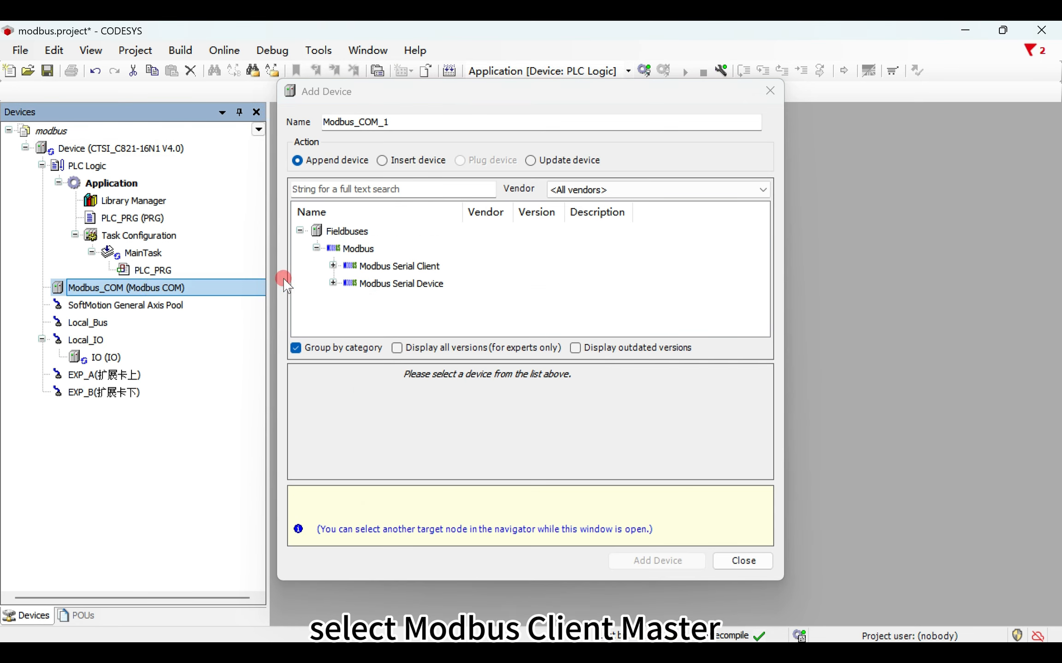
left_click(332, 266)
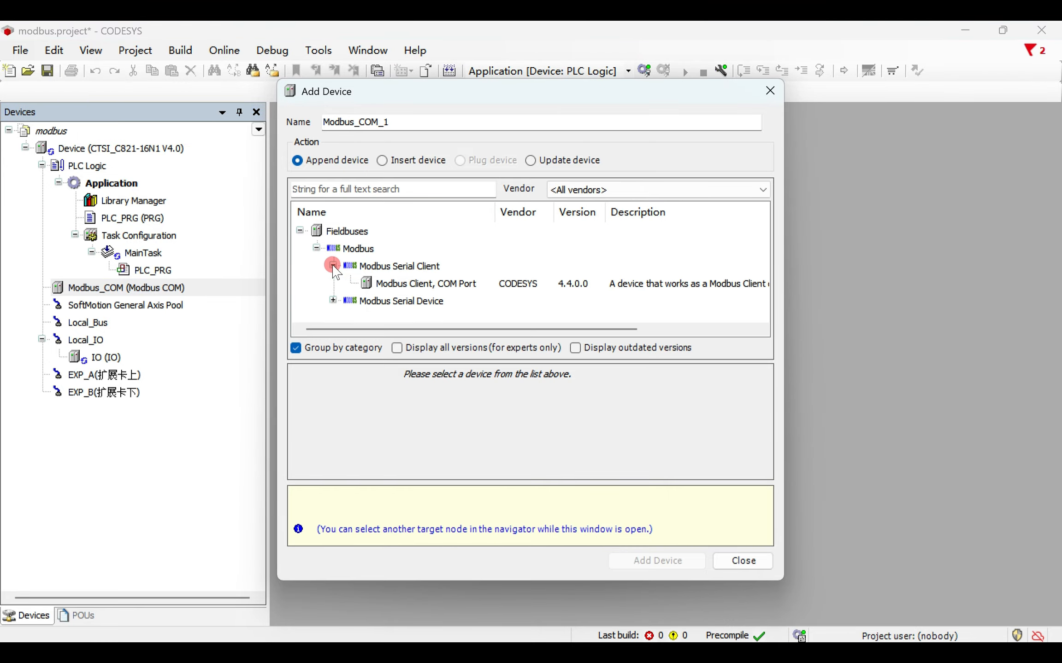
left_click(433, 284)
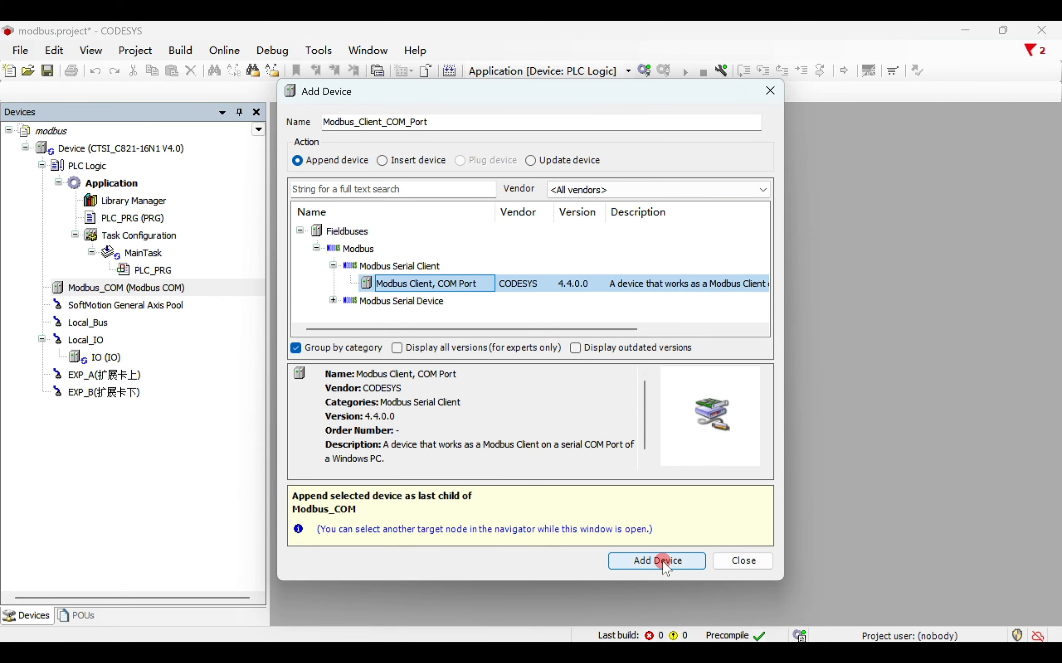
left_click(663, 561)
Add two Modbus Server, COM Port slaves under Modbus_Client_COM_Port and close the device dialog
left_click(218, 309)
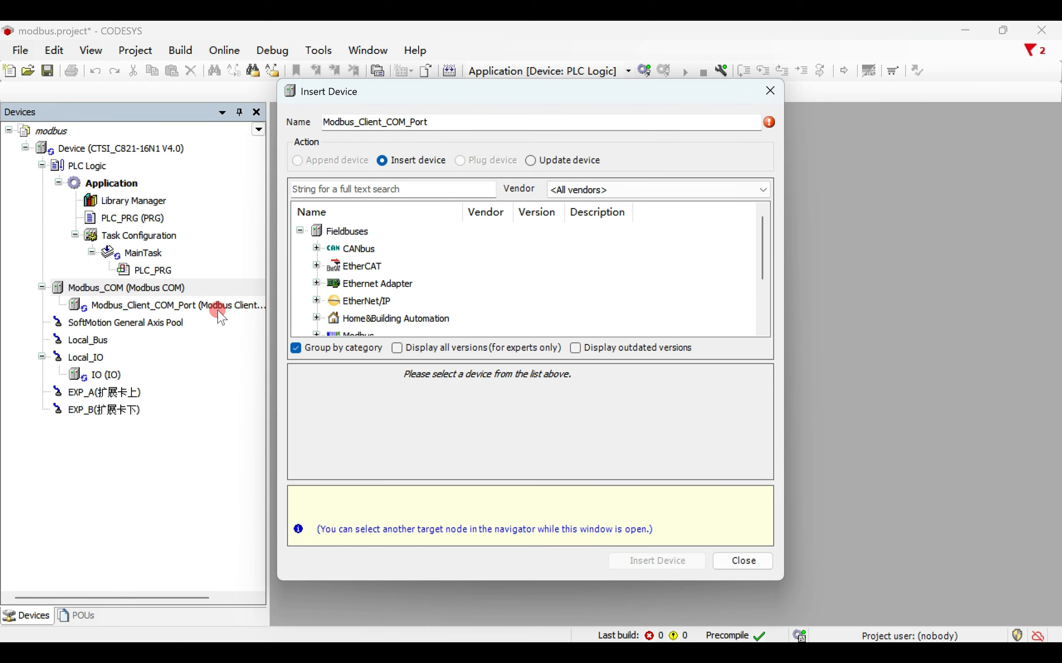
left_click(216, 309)
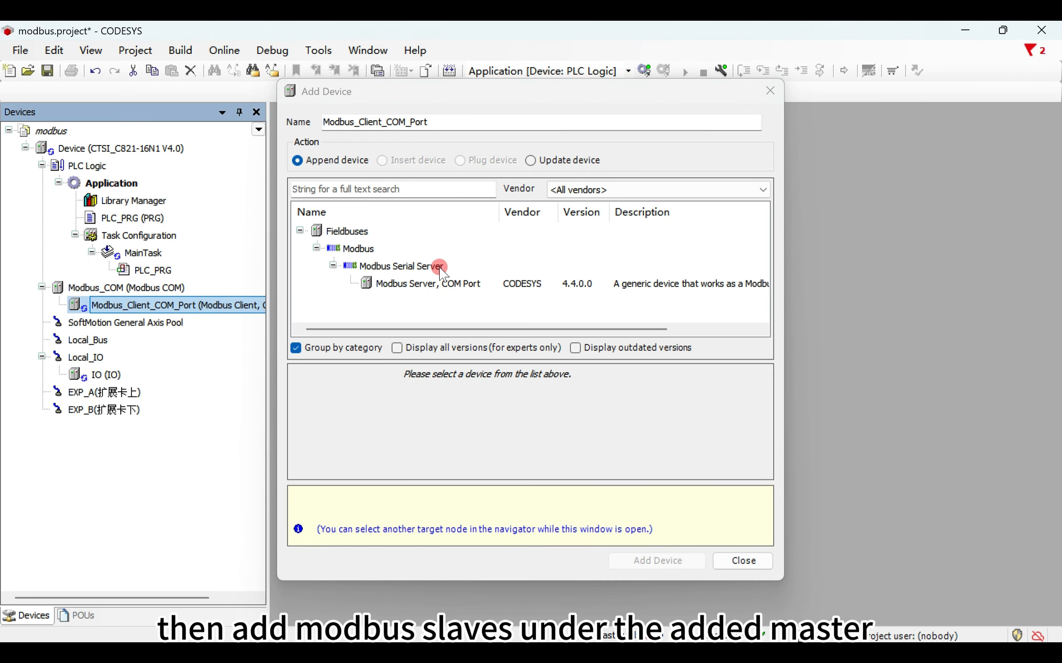
left_click(458, 285)
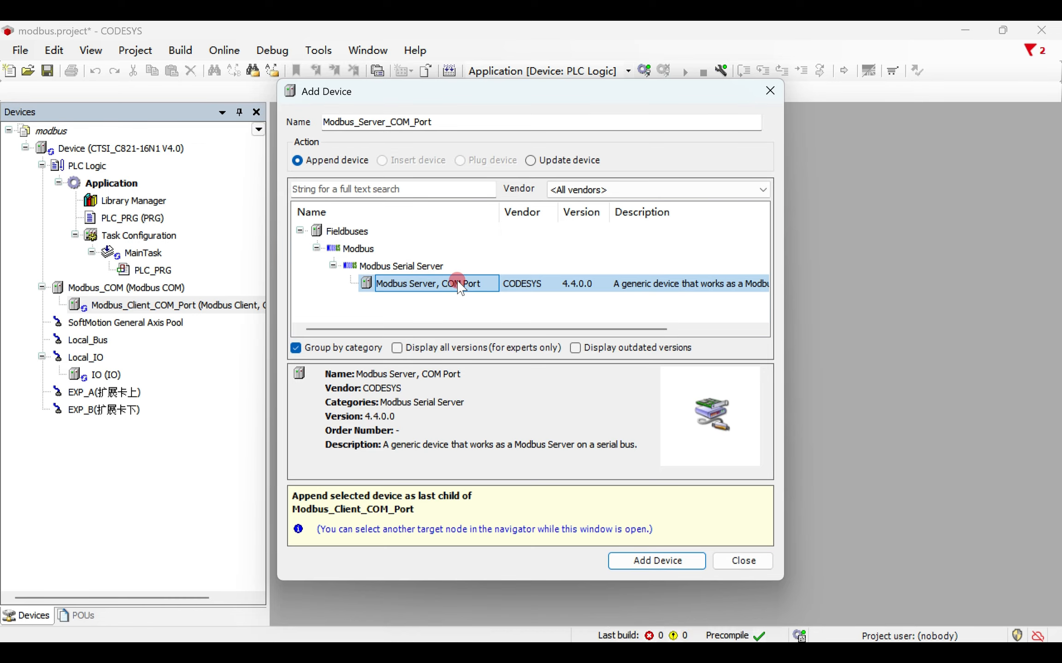
left_click(667, 561)
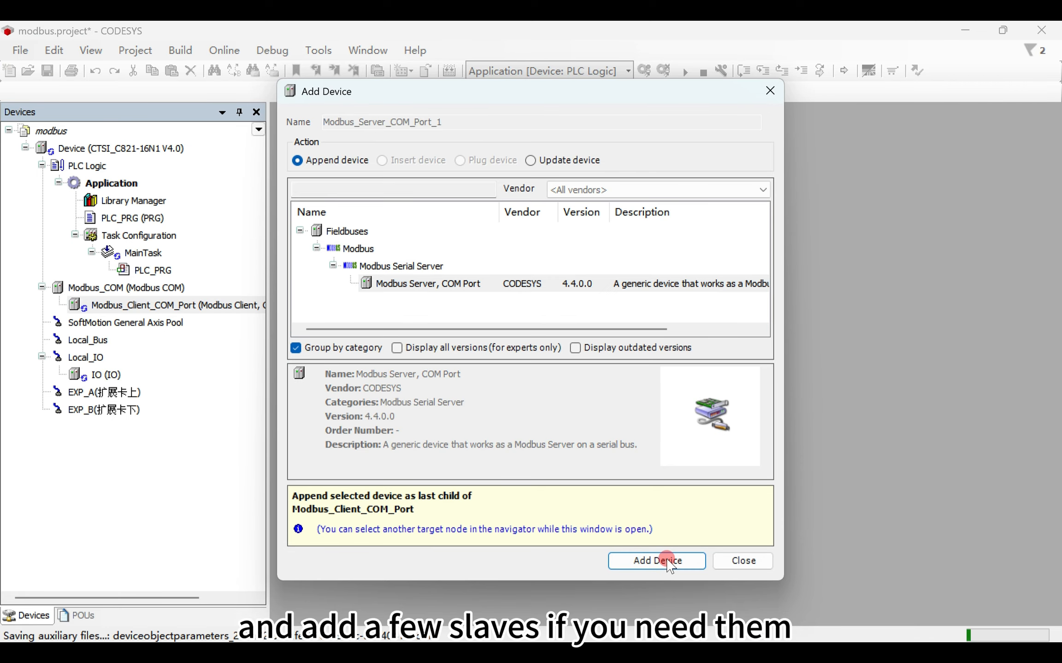
left_click(647, 561)
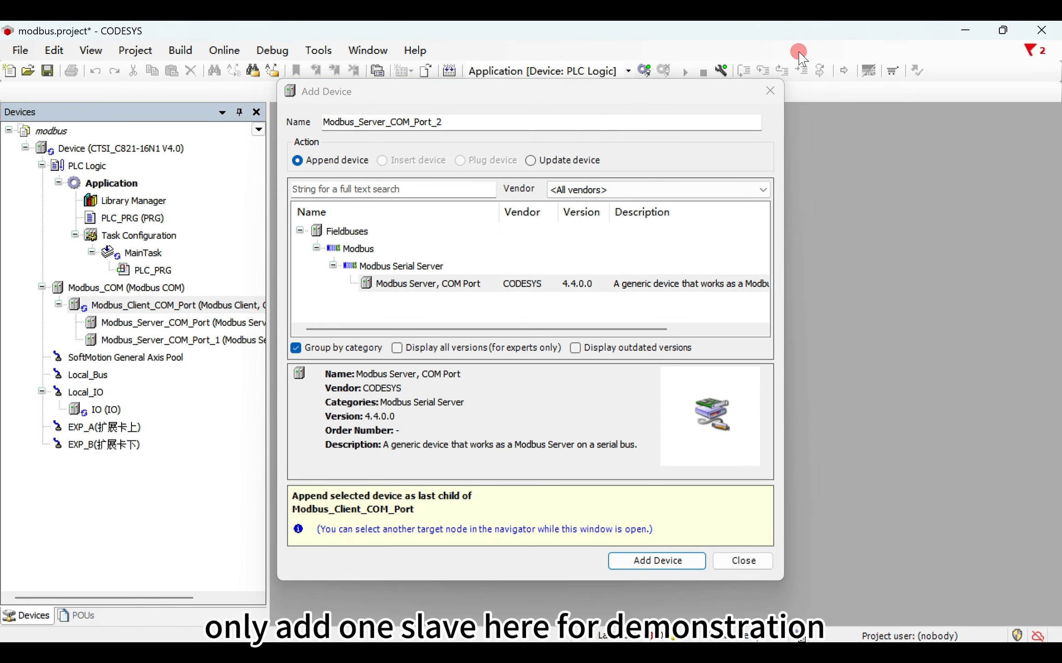
left_click(779, 92)
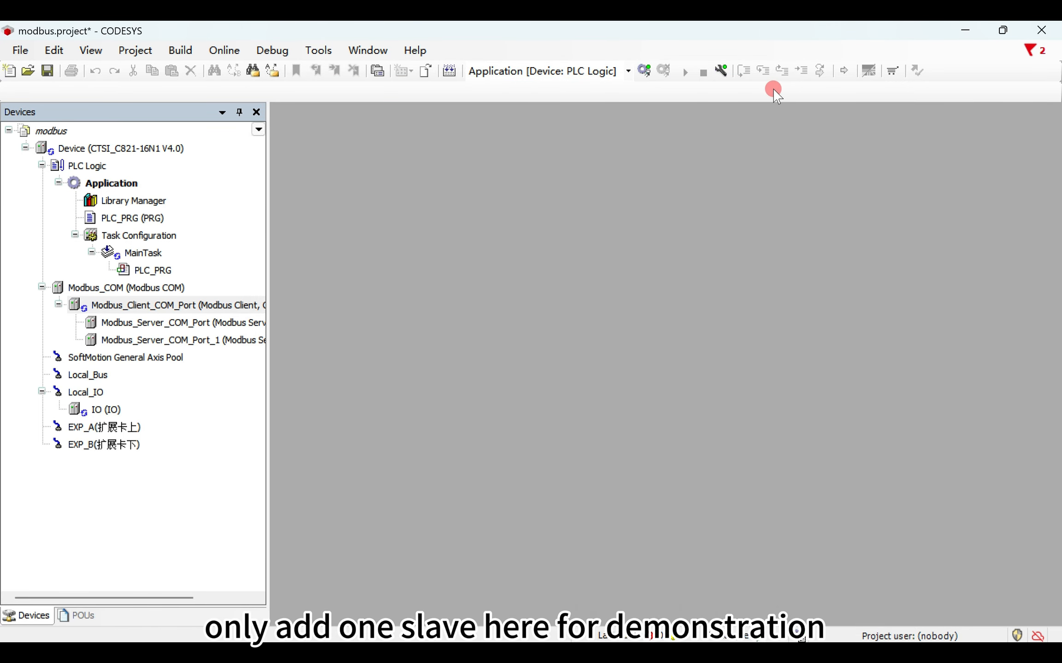
Delete the surplus slave Modbus_Server_COM_Port_1 from the device tree
left_click(208, 341)
right_click(208, 341)
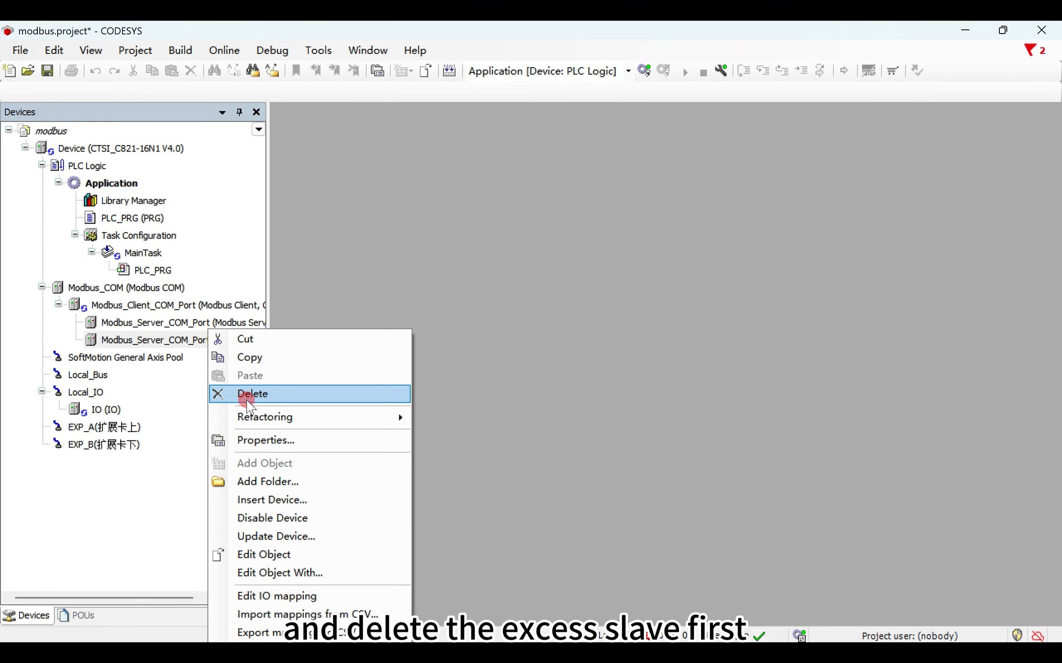
left_click(249, 395)
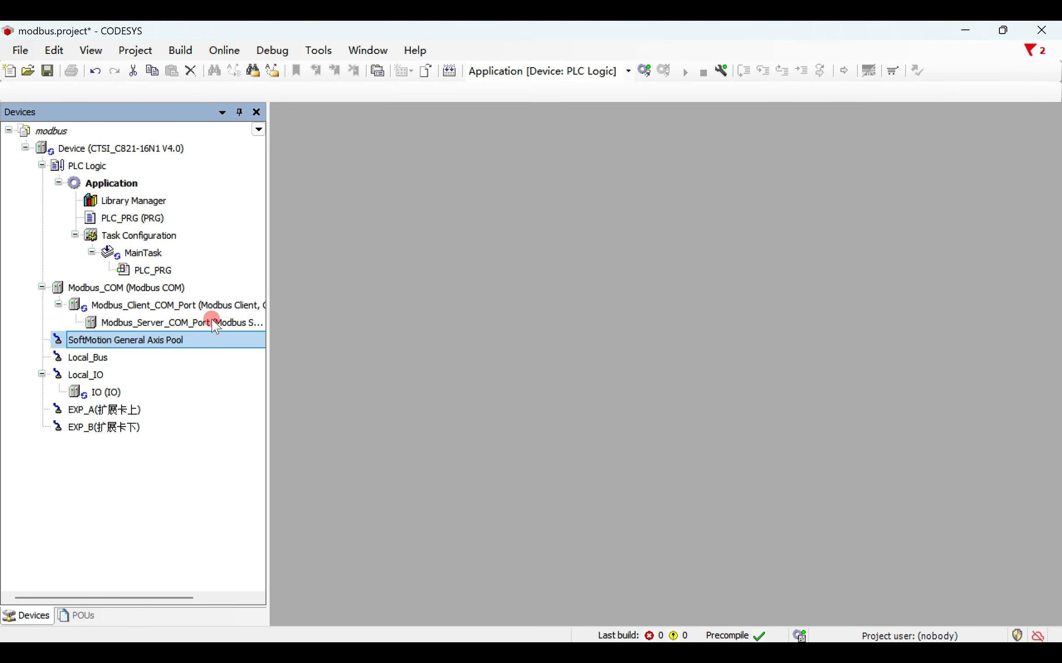
Configure the Modbus_COM serial port with baud rate 115200 and parity NONE, and review its serial port parameters
double_click(178, 290)
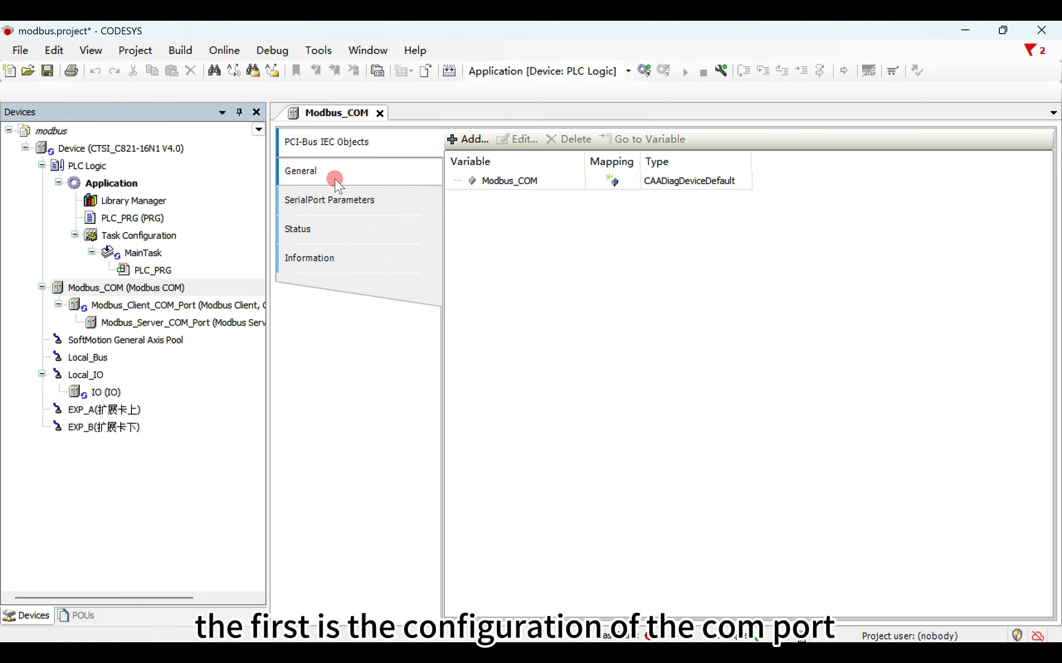
left_click(300, 171)
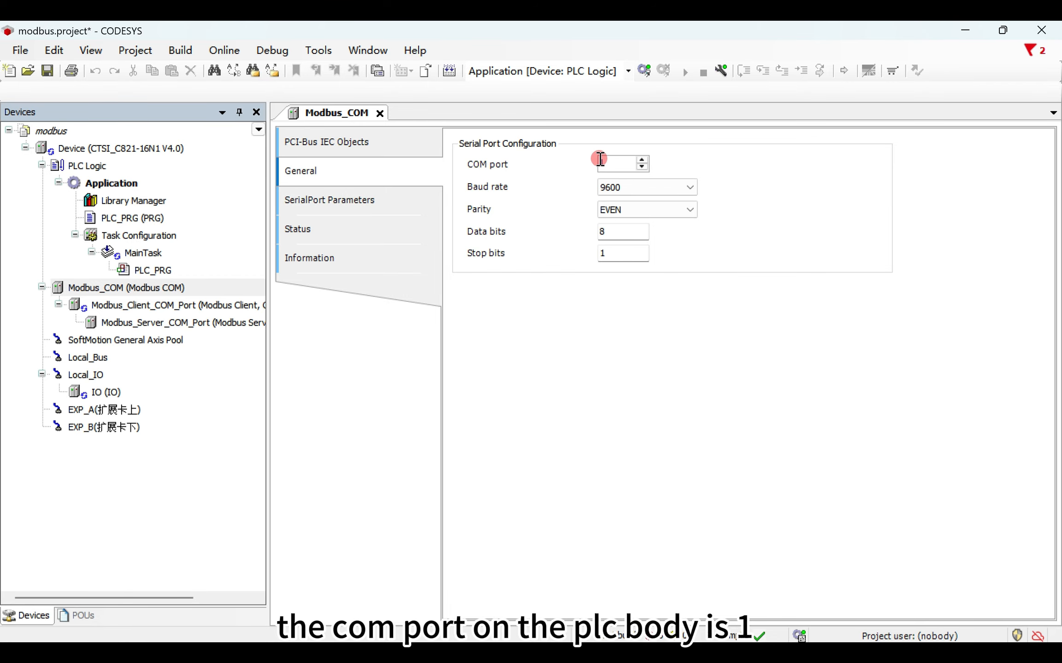
left_click_drag(607, 161, 577, 163)
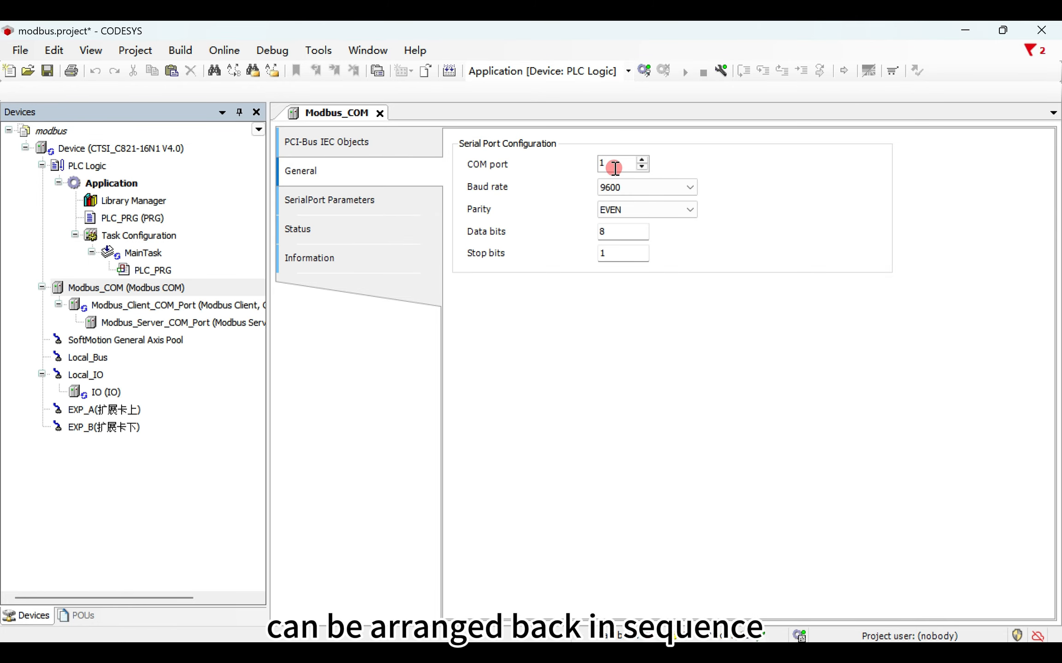
left_click(618, 188)
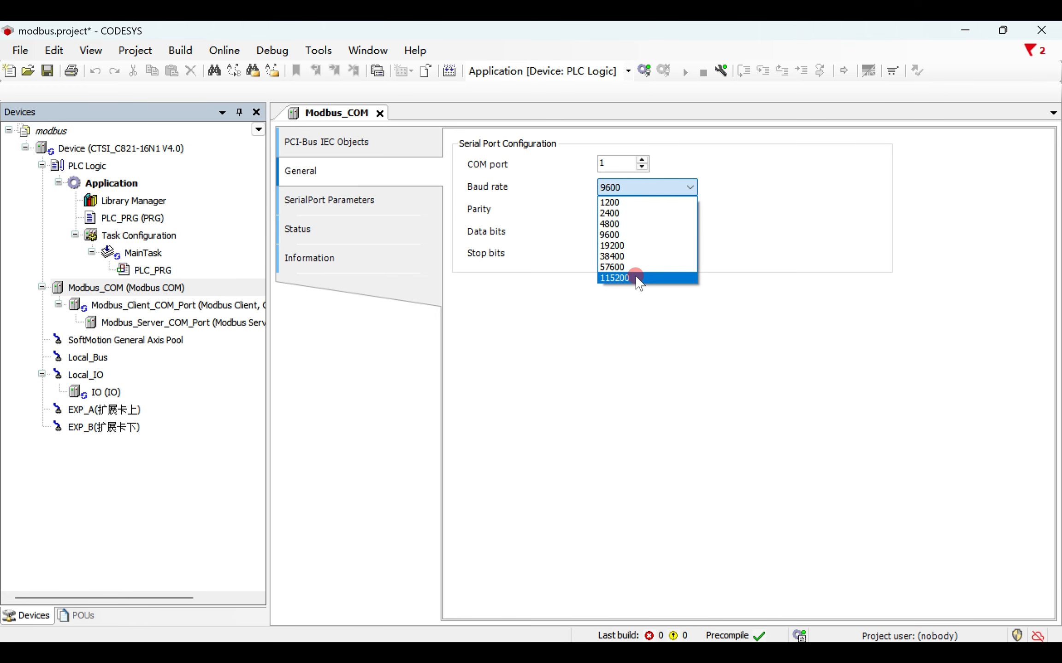
left_click(634, 278)
left_click(632, 210)
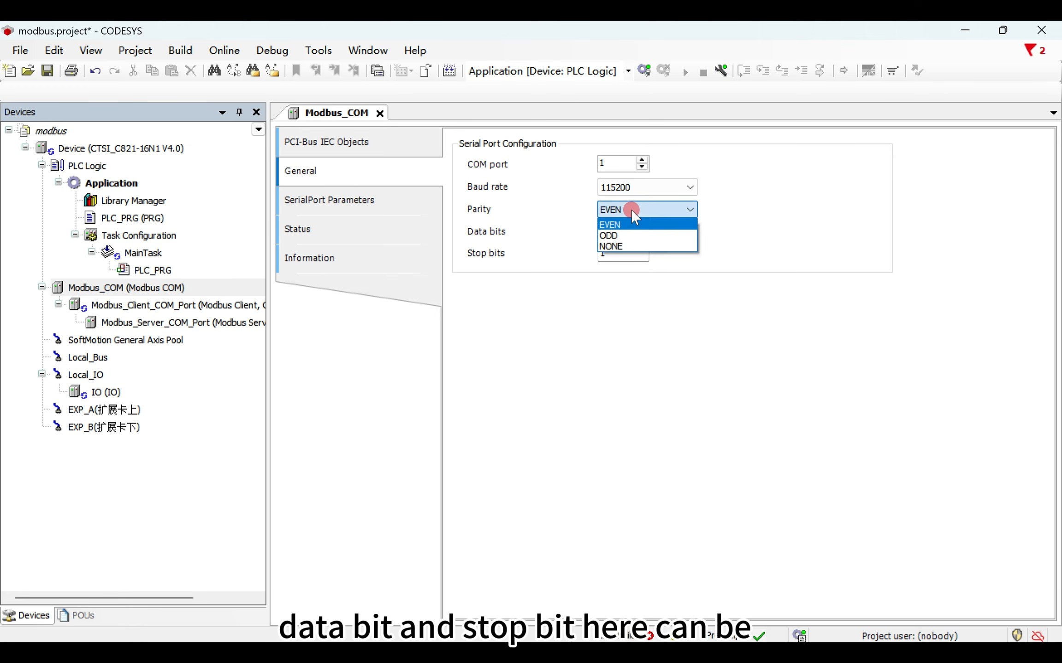
left_click(631, 246)
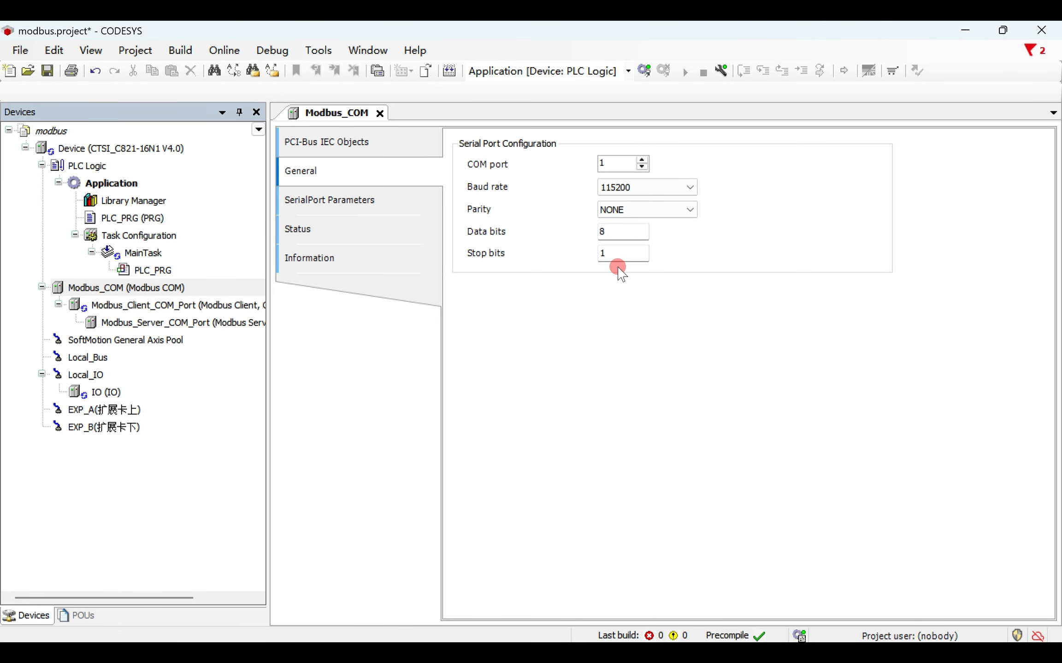
left_click(367, 203)
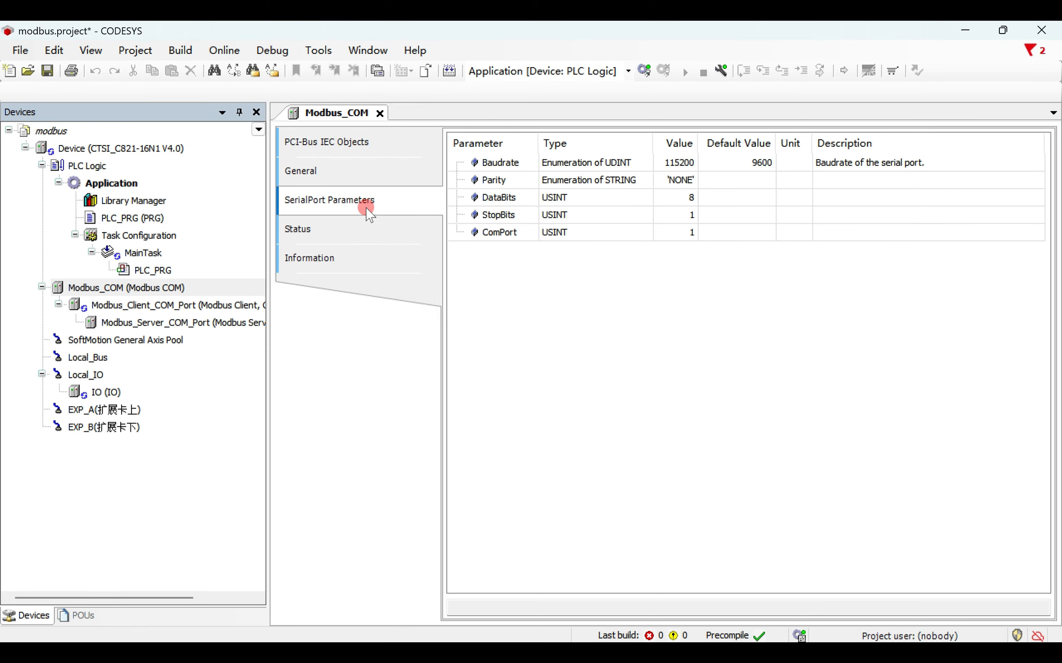
Enable auto-restart communication for Modbus_Client_COM_Port
double_click(131, 309)
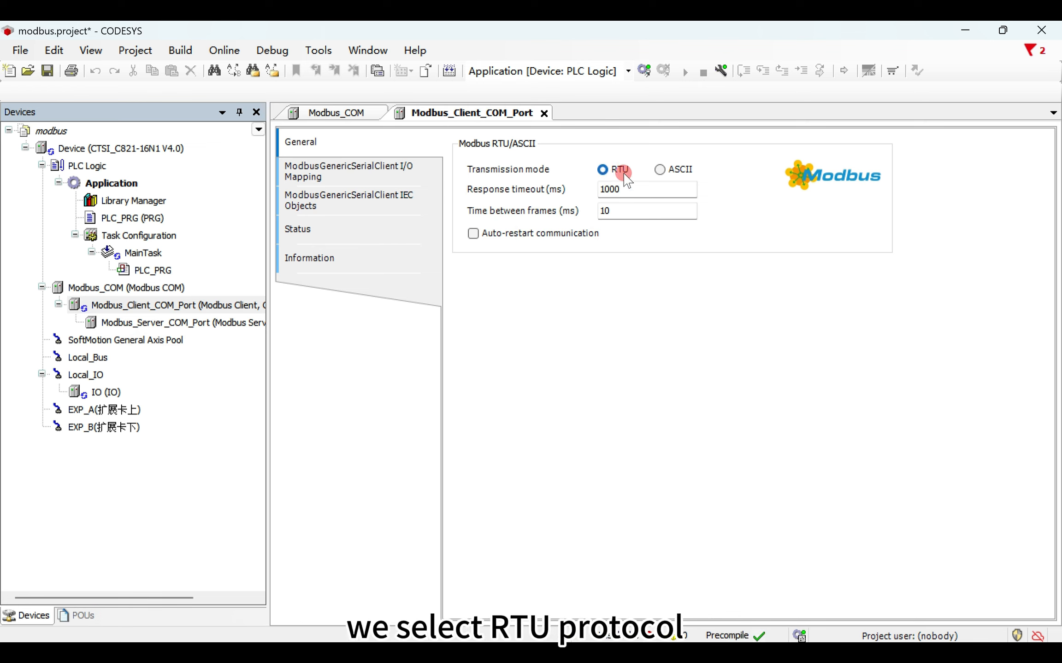
left_click(476, 234)
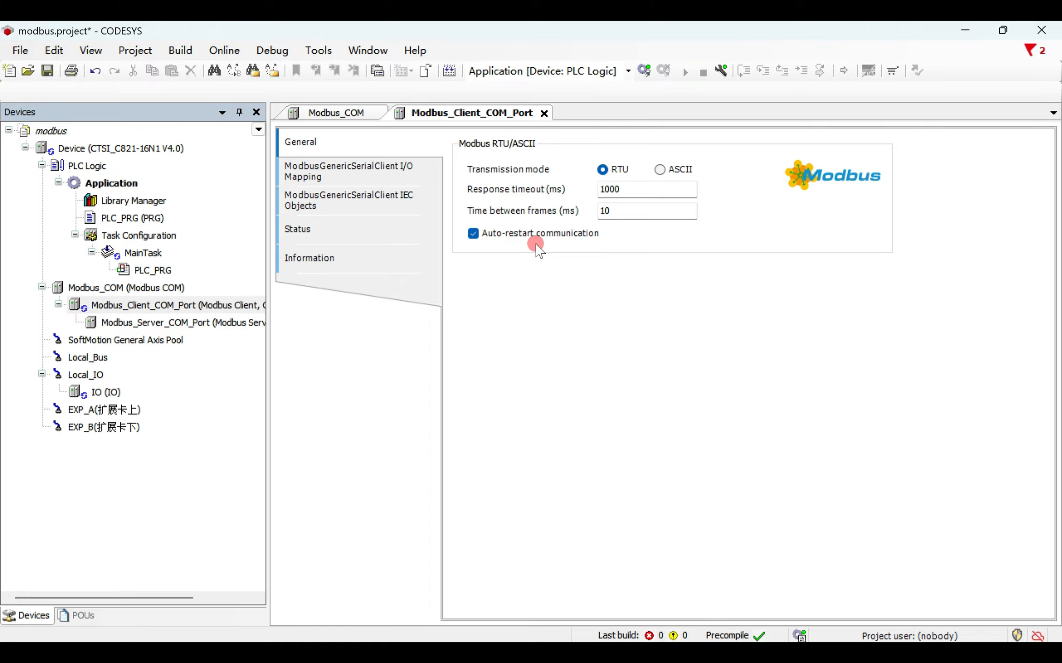
Start a new channel on Modbus_Server_COM_Port with access type Read Holding Registers (Function Code 3) and the Cyclic trigger
double_click(140, 322)
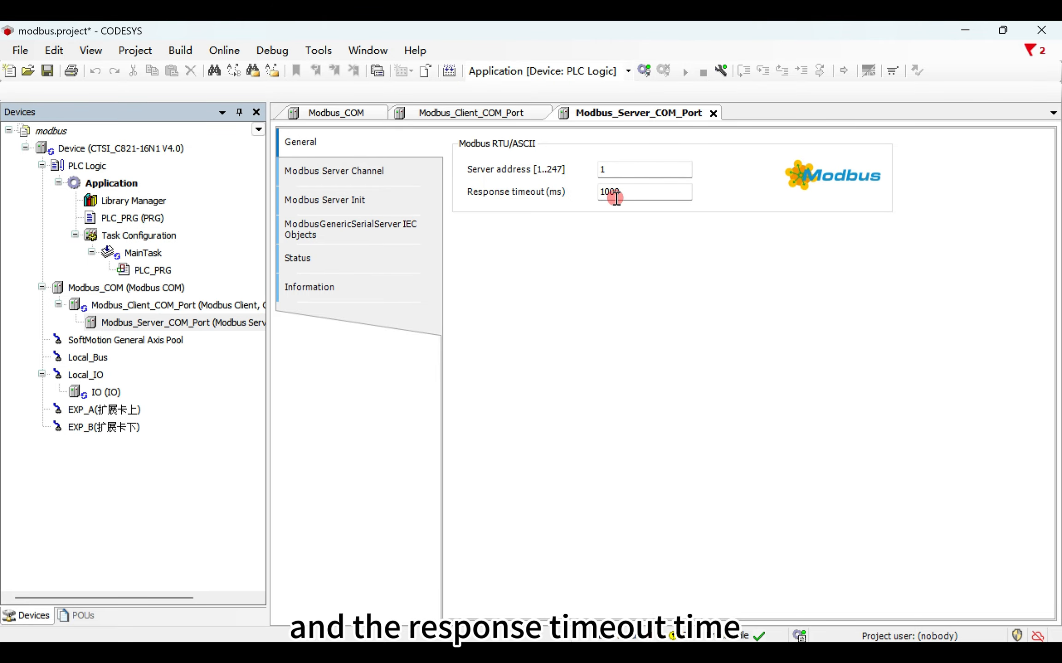
left_click(380, 170)
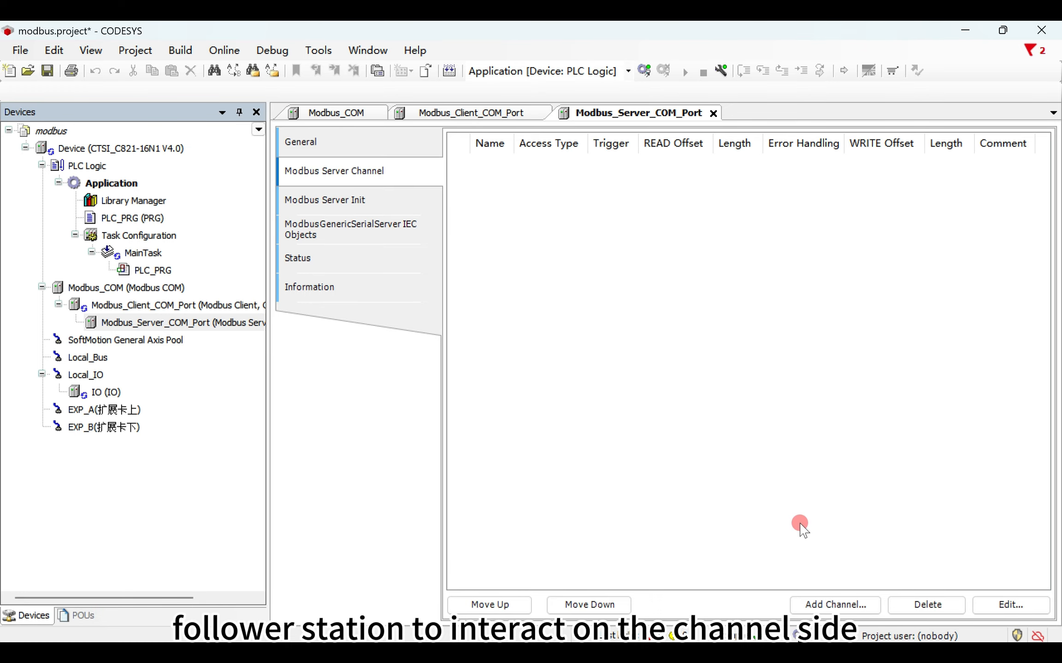
left_click(834, 604)
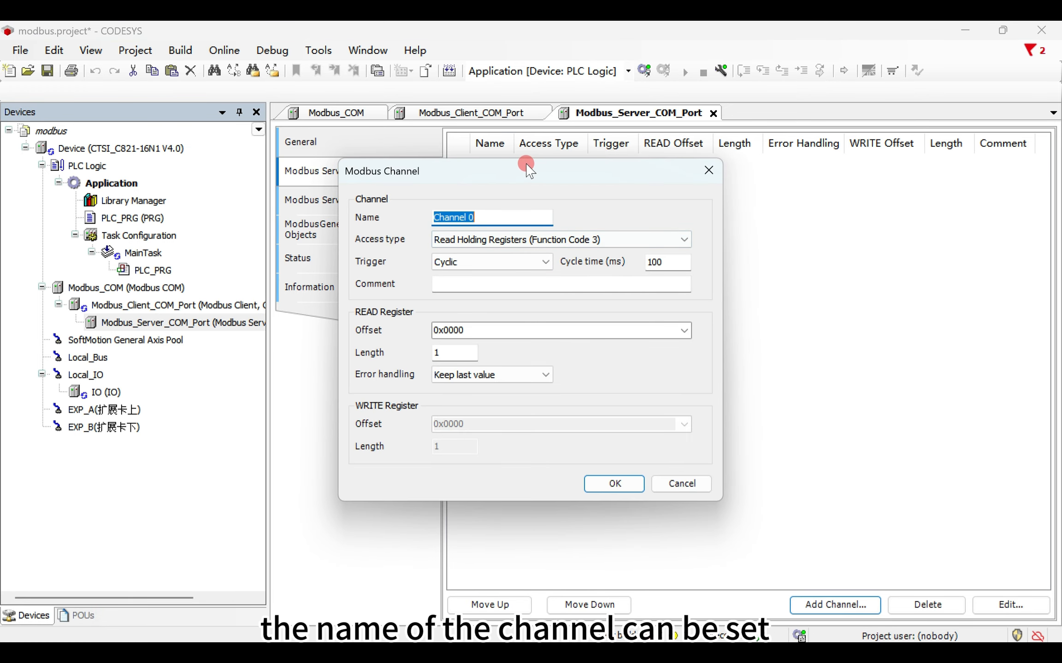
left_click_drag(526, 167, 649, 156)
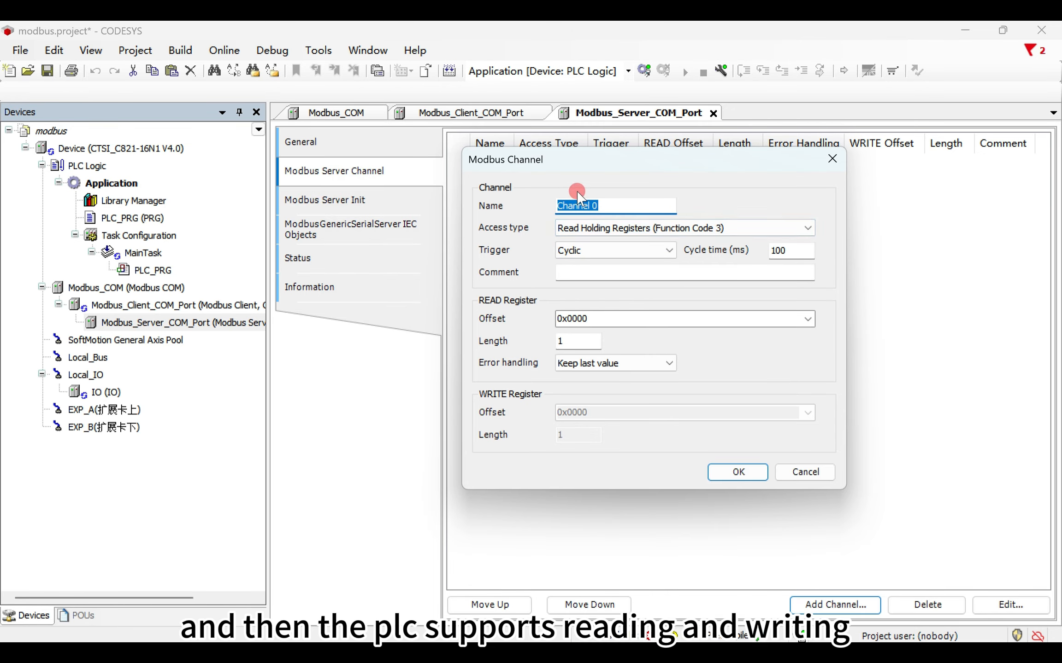
left_click(599, 227)
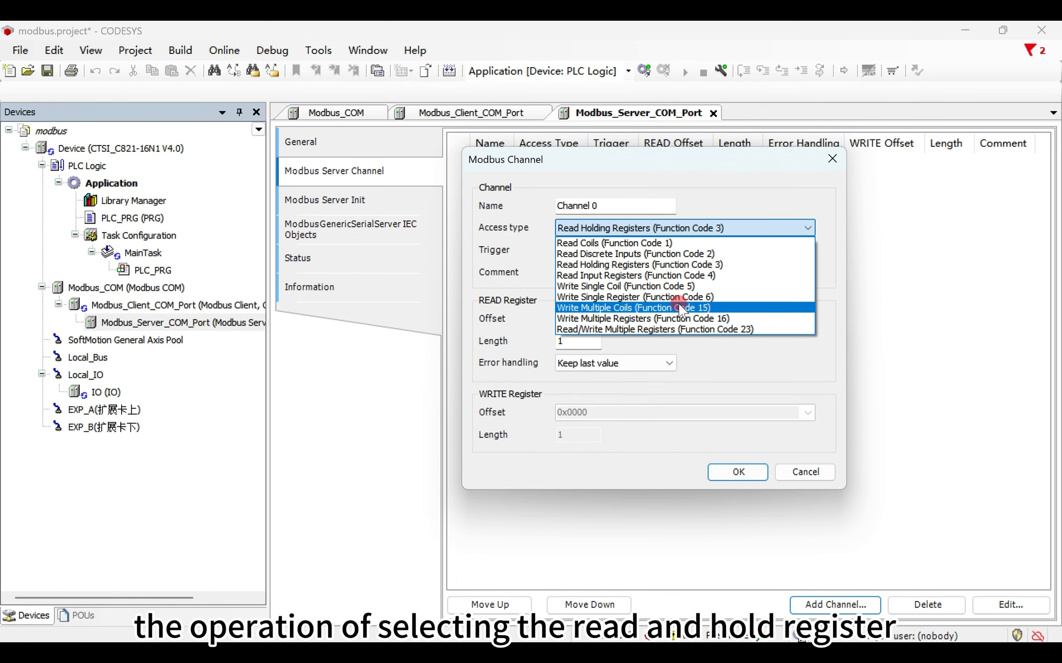
left_click(670, 266)
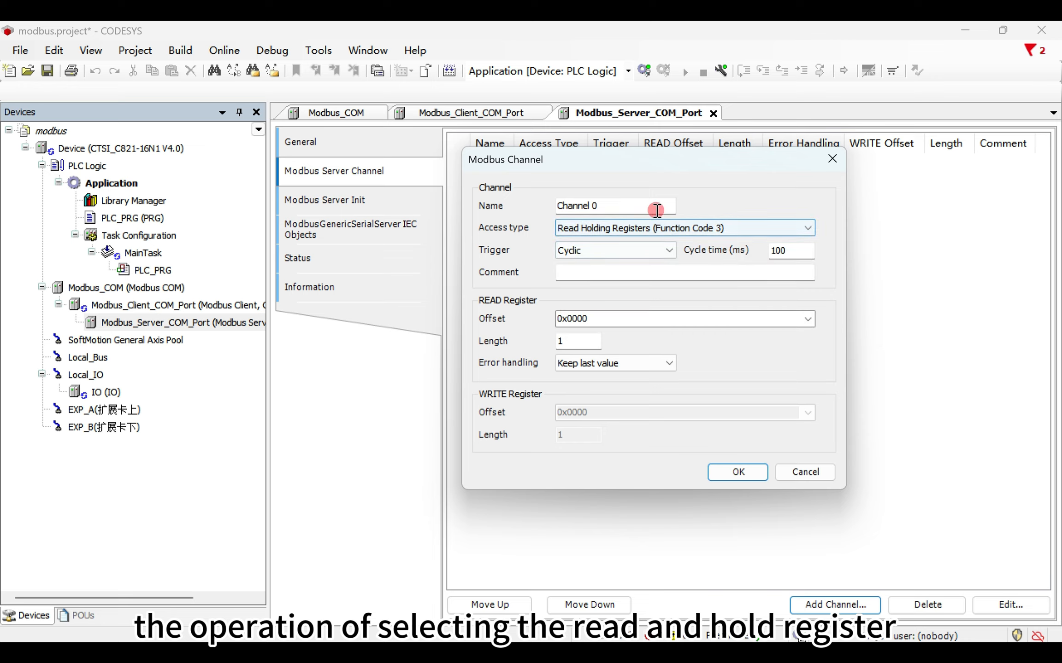
left_click(641, 250)
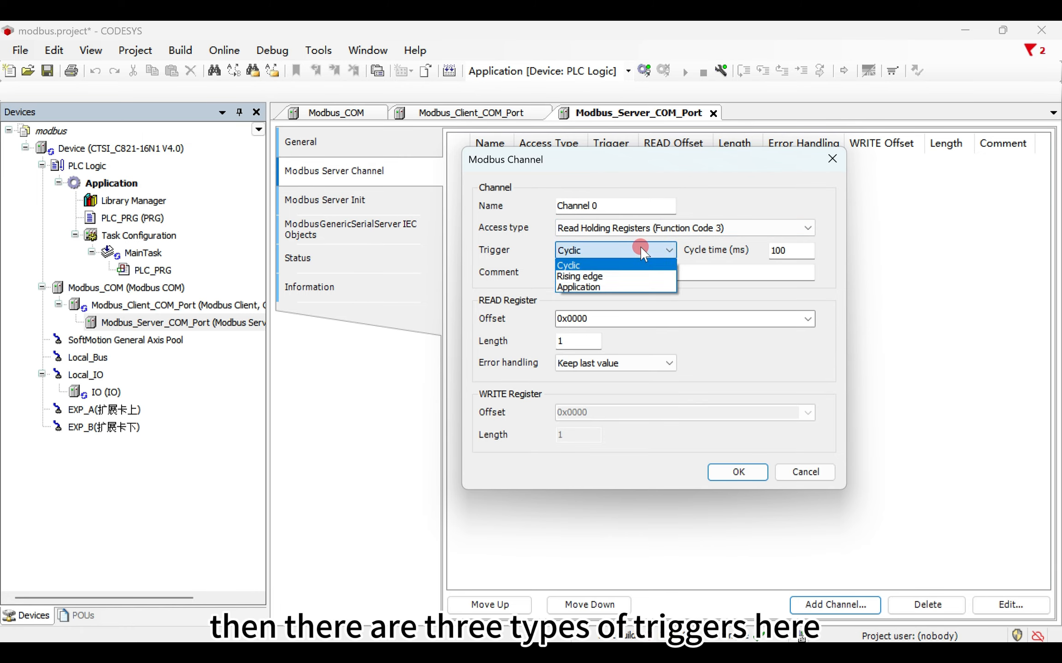
left_click(622, 265)
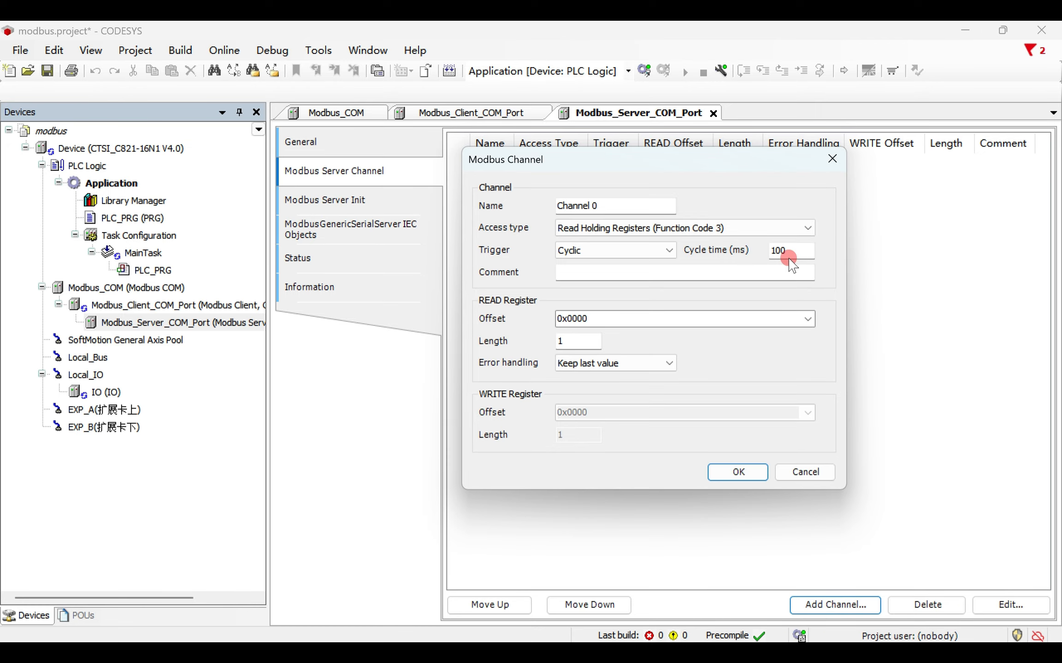
Try the Rising edge and Application trigger types for the channel, and return the trigger to Cyclic
left_click(650, 249)
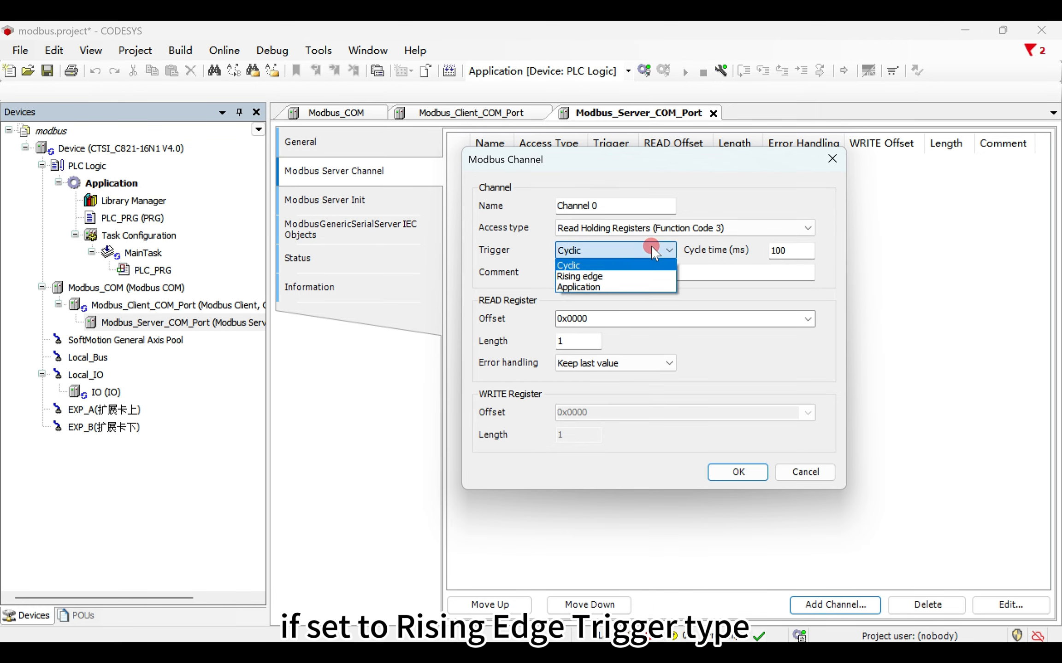
left_click(649, 276)
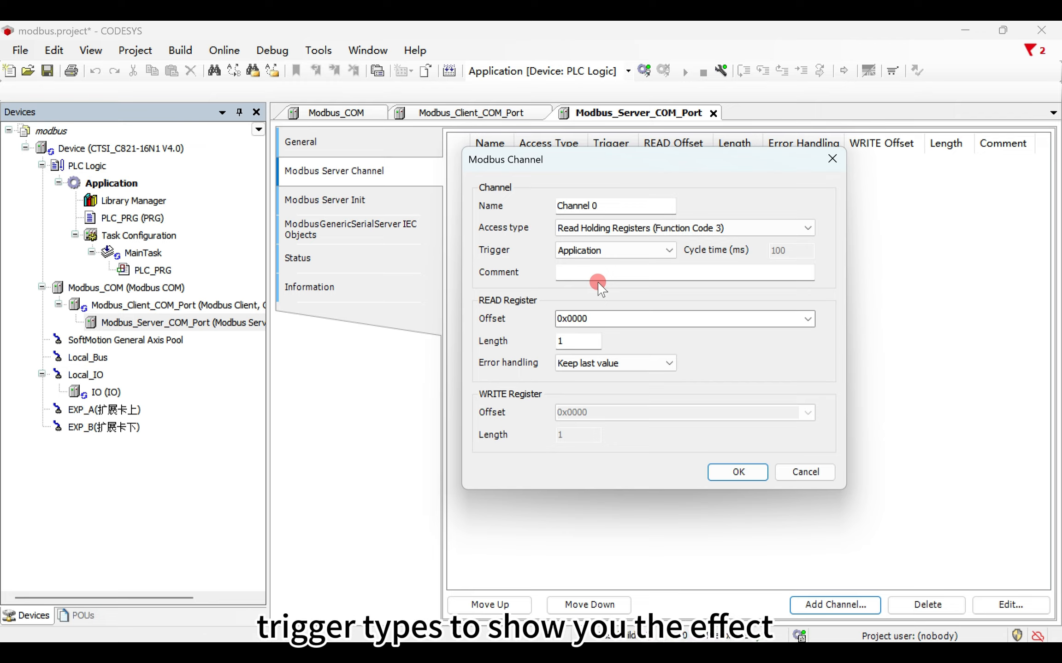
left_click(574, 253)
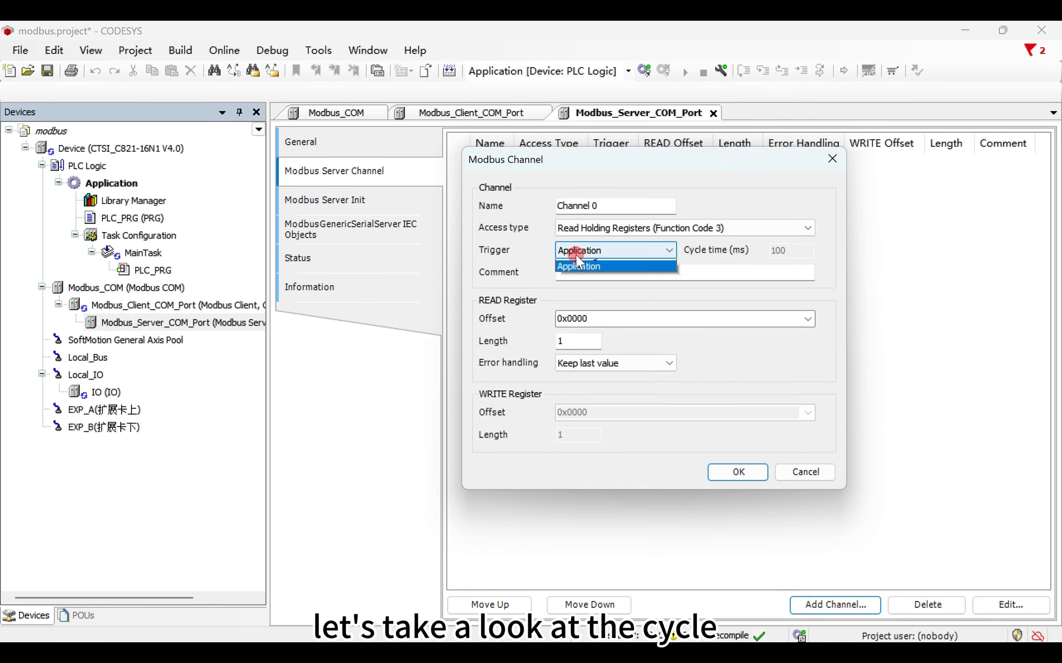
left_click(591, 261)
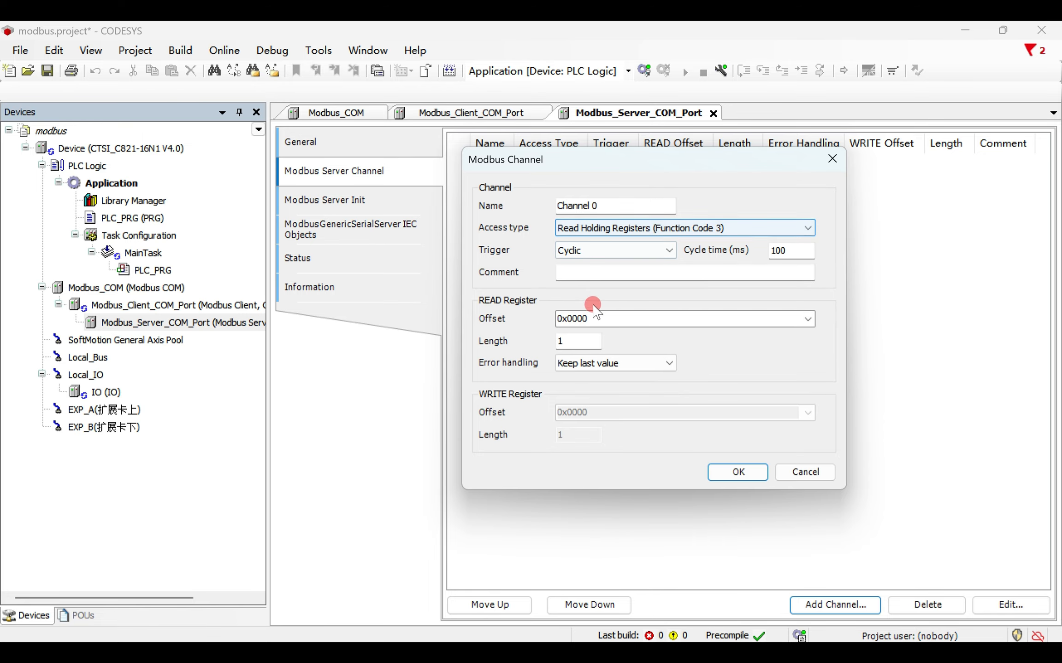
Set the channel's READ register length to 5 and its error handling to Set to zero, and accept the channel
key("BackSpace")
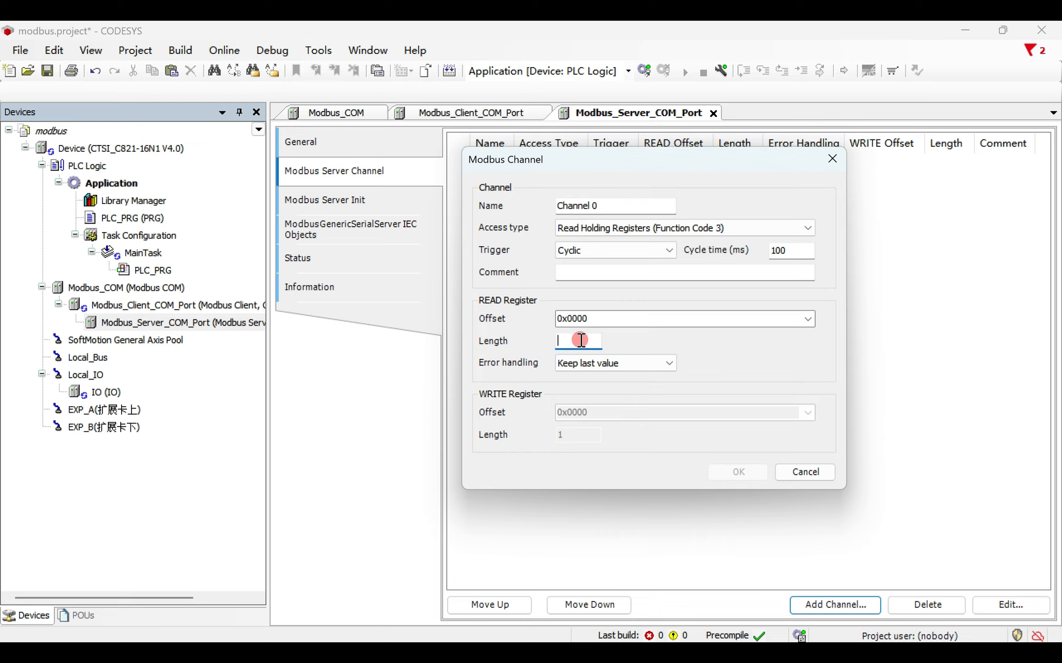
type("5")
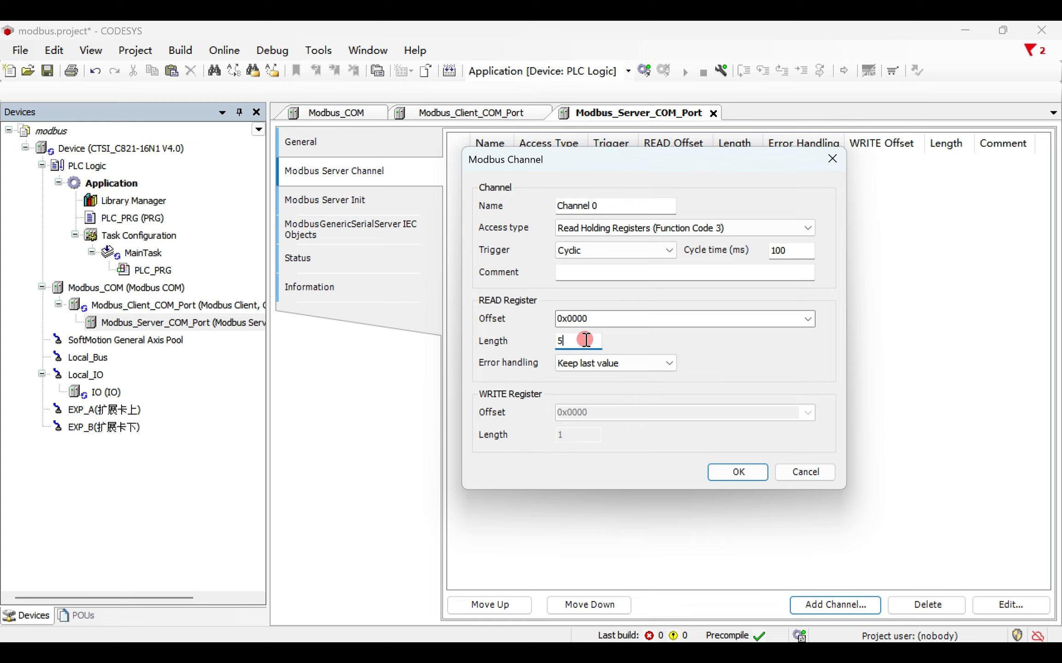
left_click(588, 374)
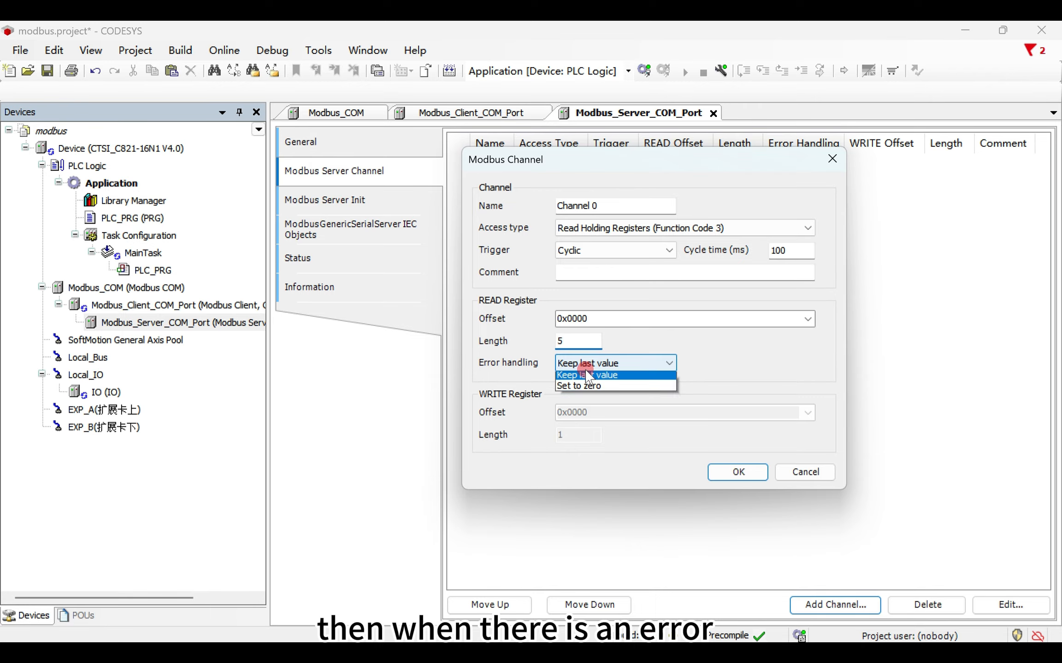
left_click(610, 392)
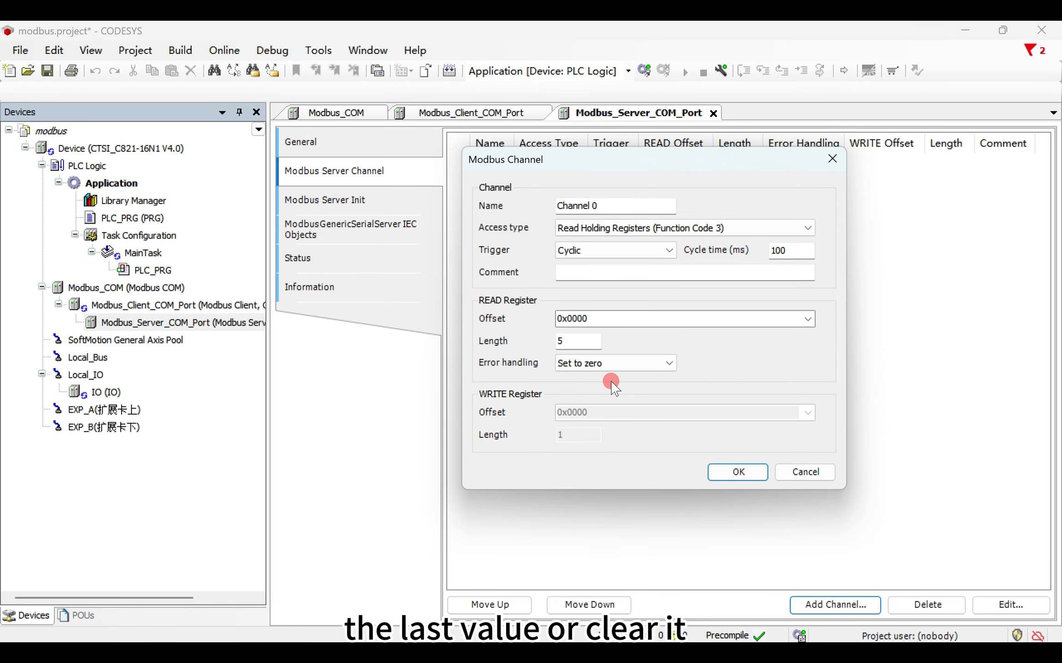
left_click(737, 472)
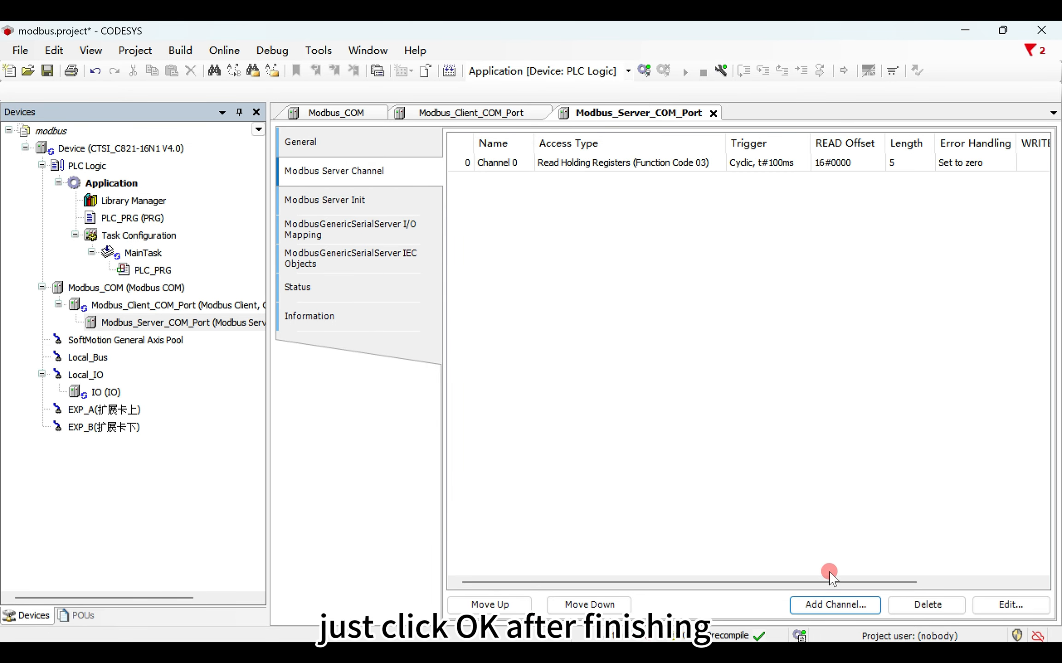
Add a second channel with Read Holding Registers (Function Code 3), Rising edge trigger, READ offset 0x0005 and length 5
left_click(835, 605)
left_click(571, 238)
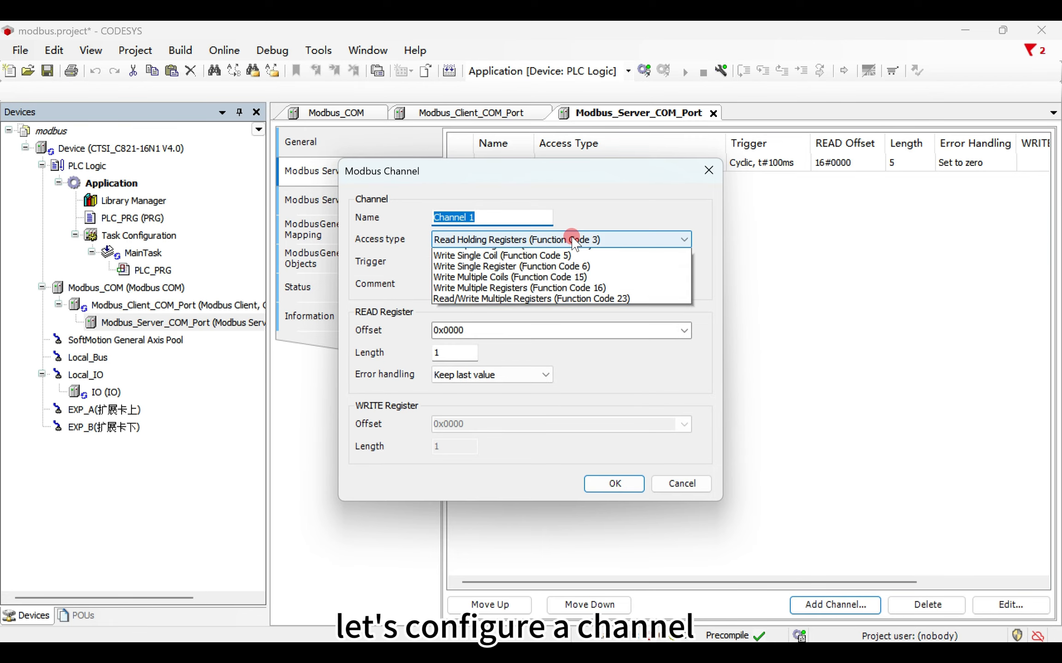
left_click(507, 276)
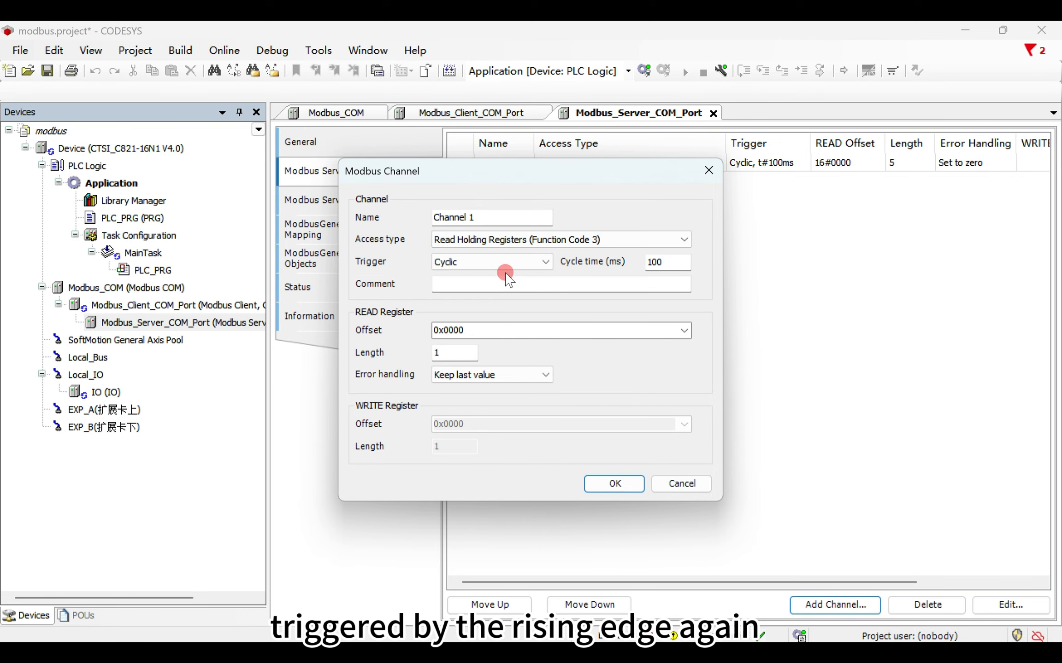
left_click(475, 262)
left_click(469, 288)
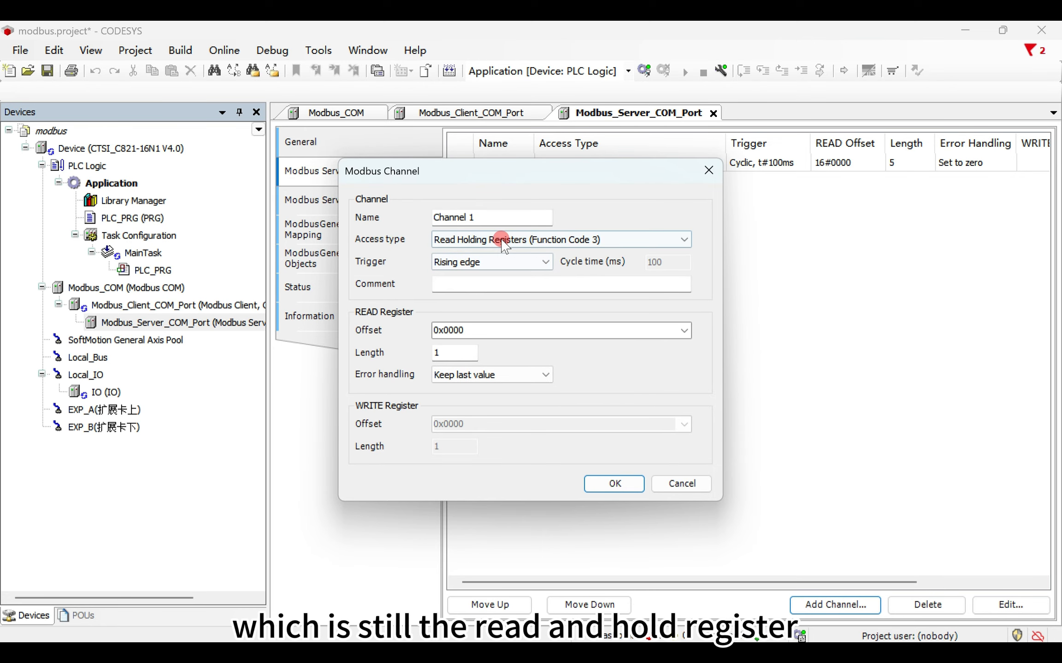
left_click_drag(482, 330, 461, 336)
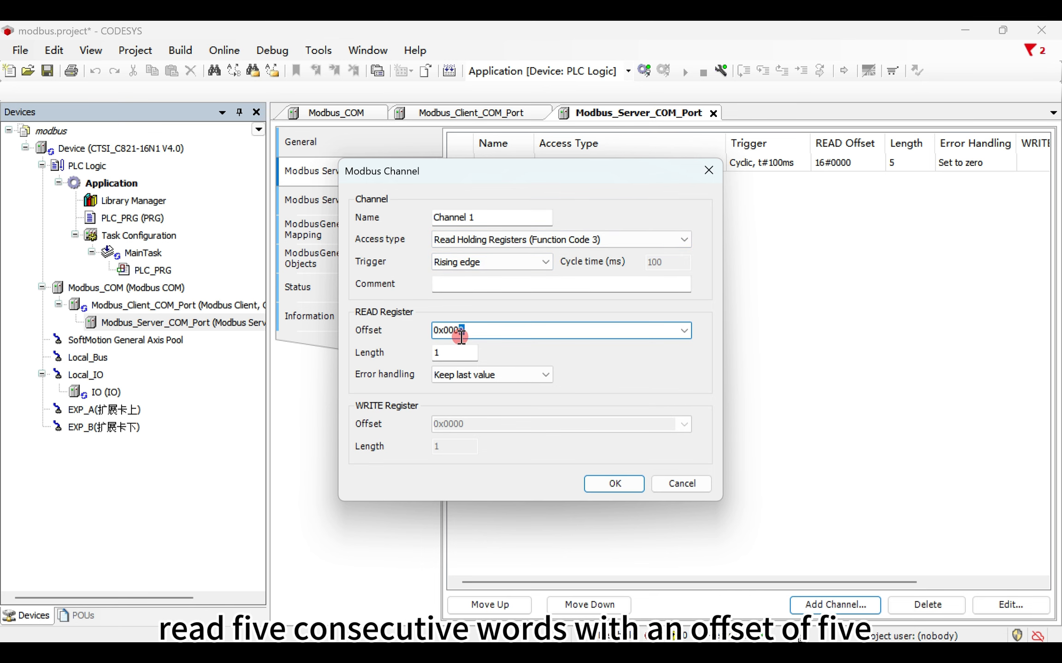
type("5")
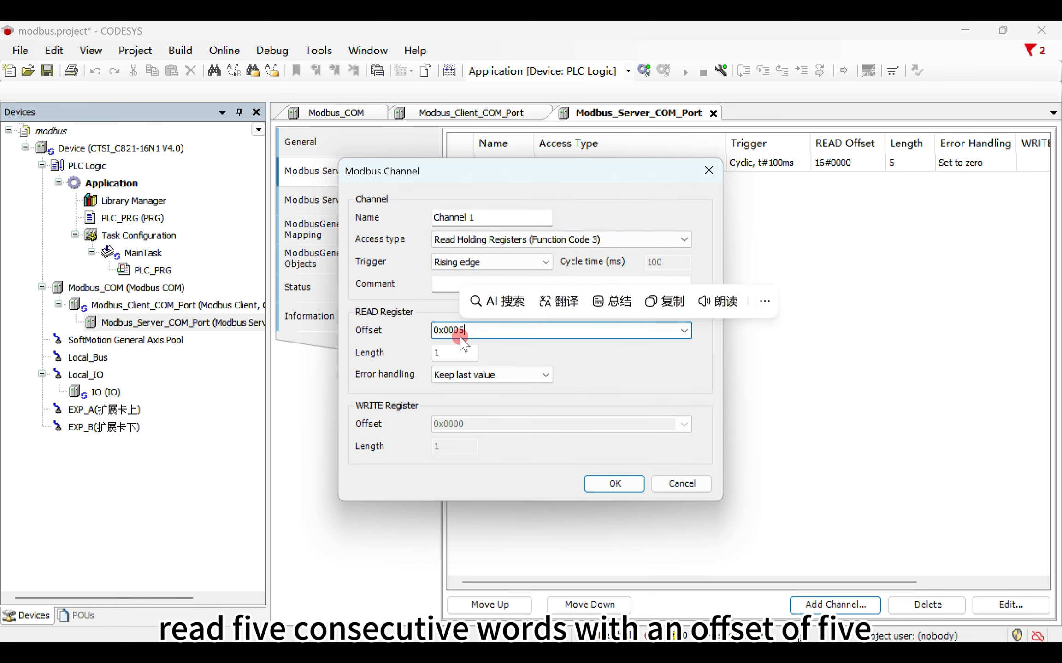
left_click_drag(454, 353, 422, 355)
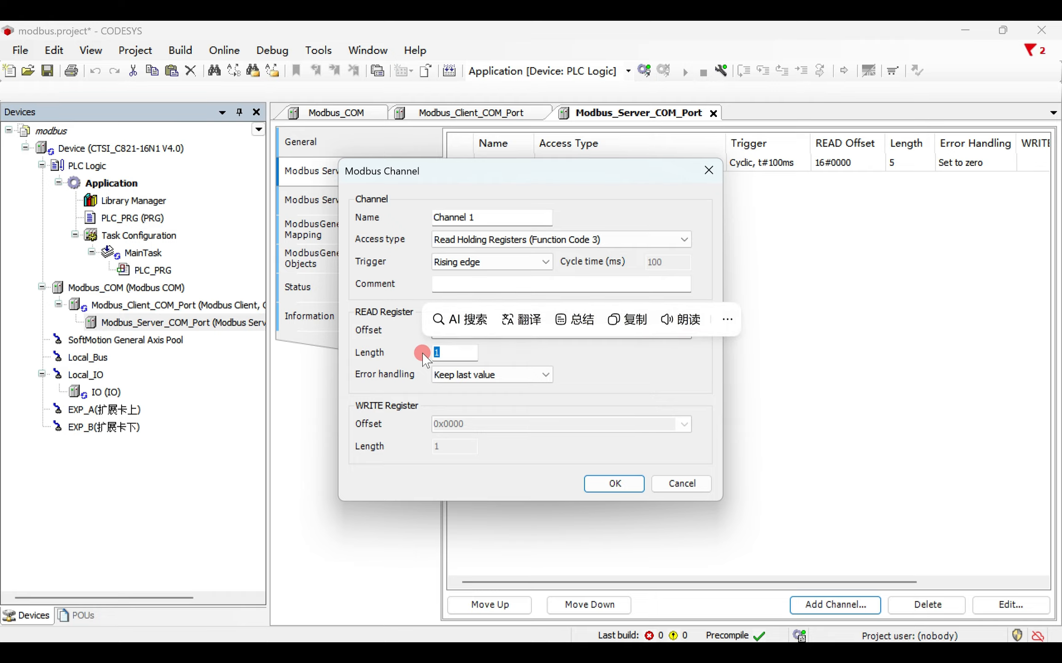
type("5")
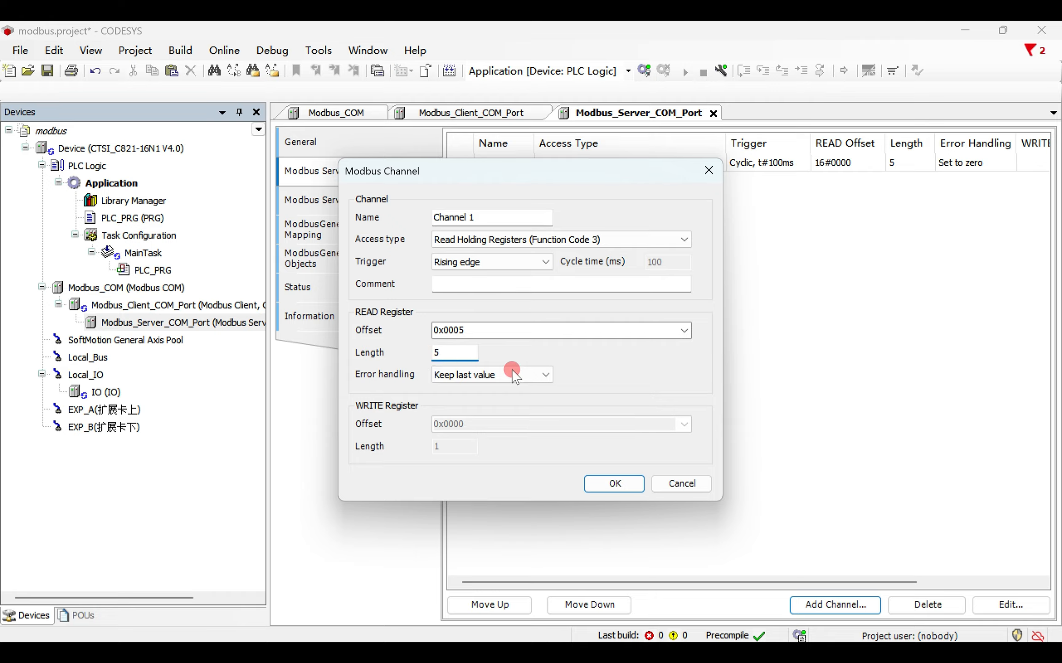
left_click(613, 483)
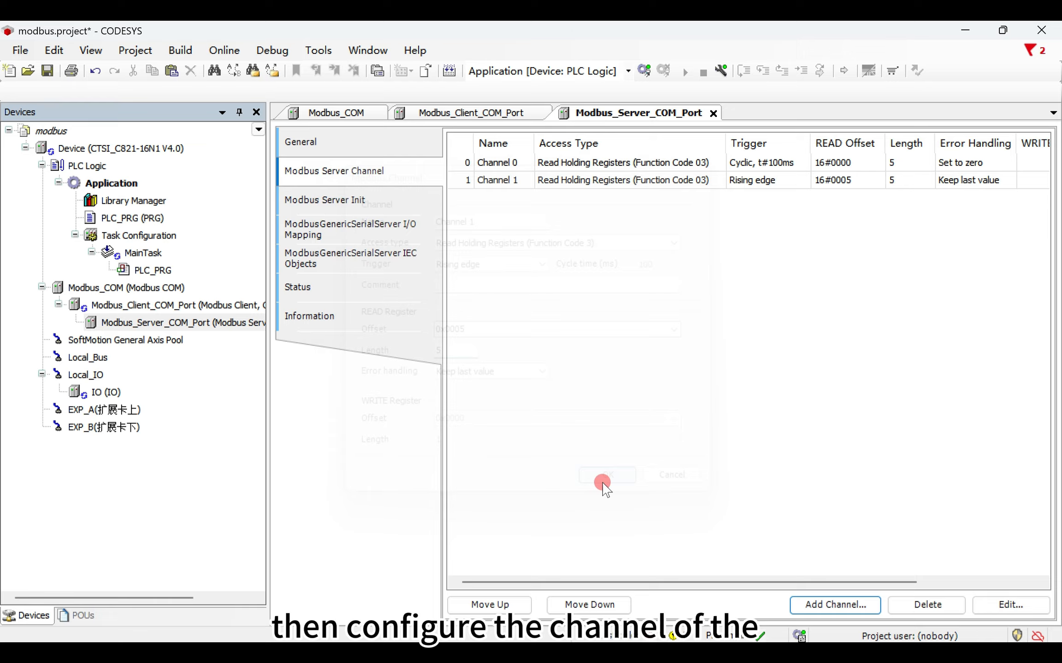
Add a third channel with Read Holding Registers (Function Code 3), Application trigger, READ offset 0x0000 and length 5
left_click(850, 605)
left_click(508, 261)
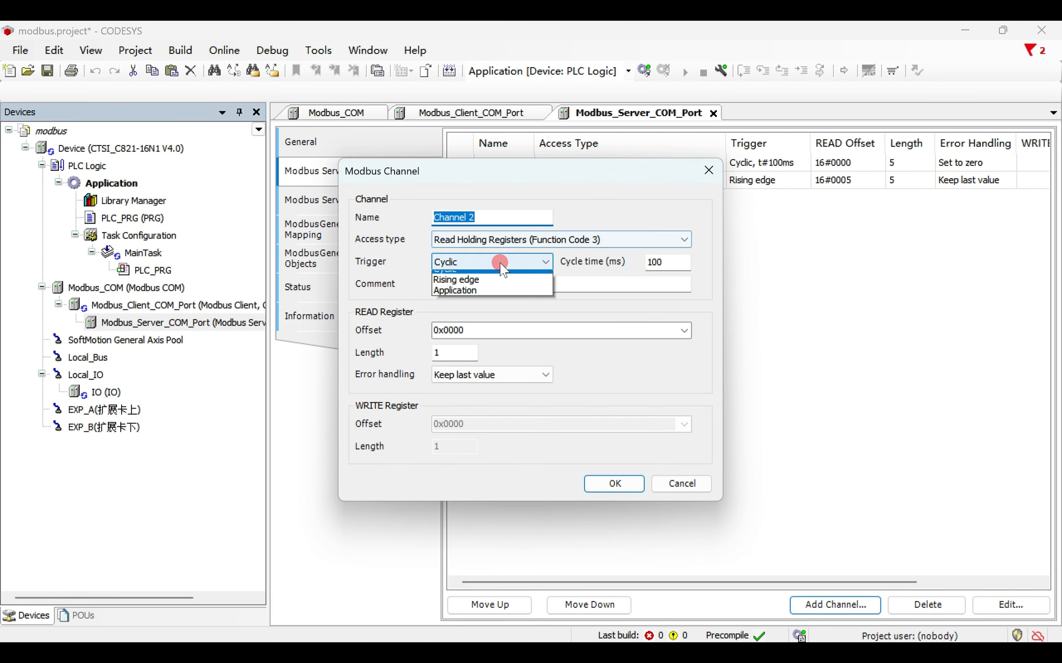
left_click(456, 297)
left_click(423, 353)
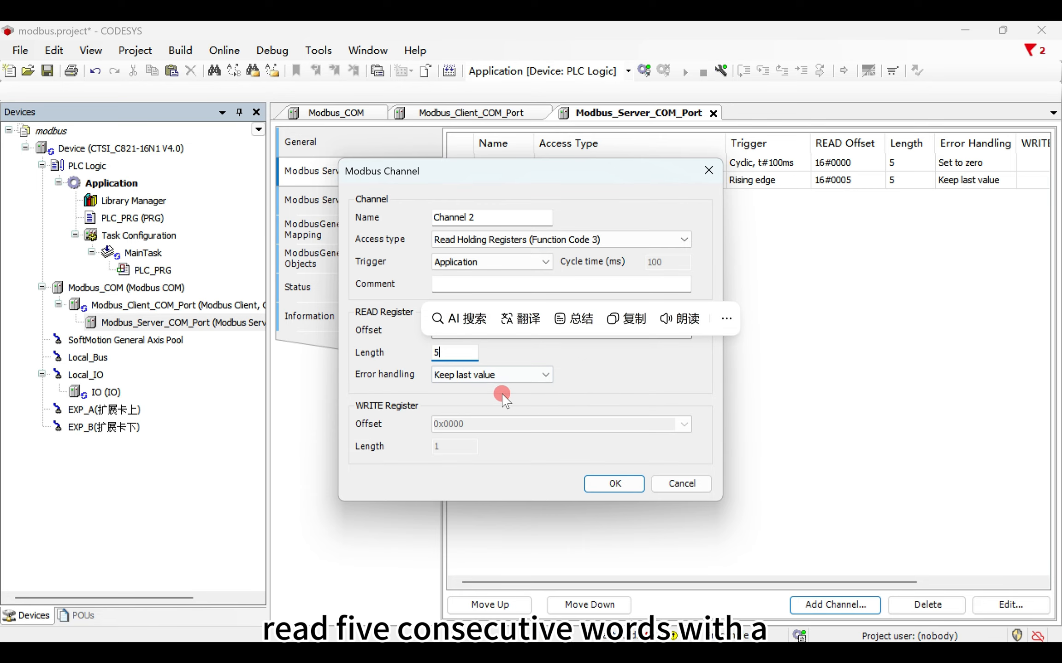
left_click(573, 377)
left_click(629, 477)
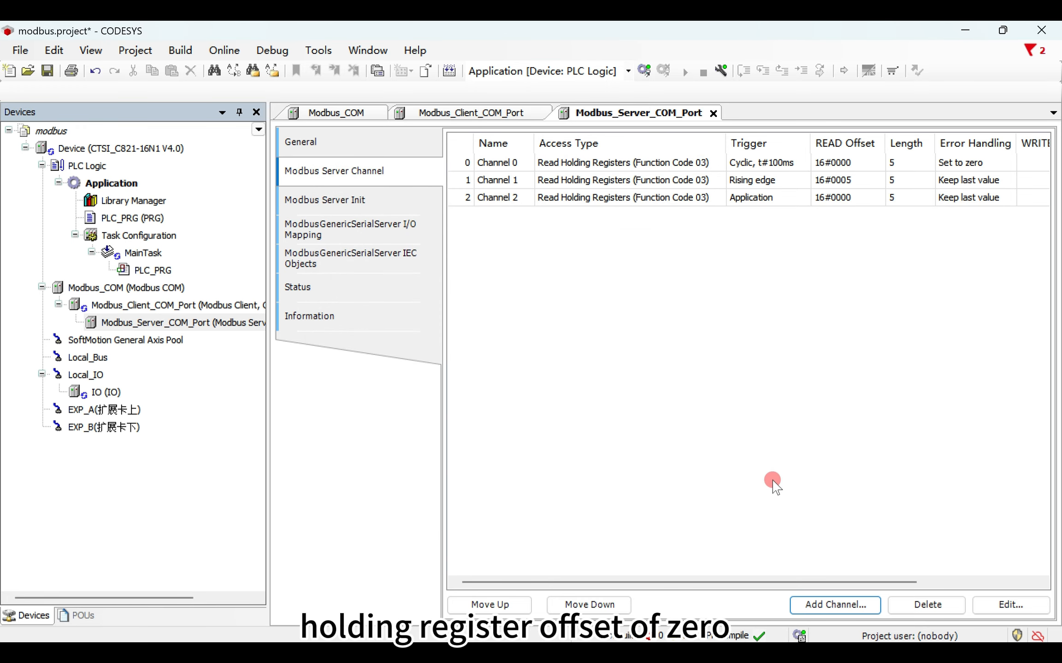
Add a slave initialization entry using Write Multiple Registers (Function Code 16) with register offset 0x0000, length 10 and initialization value 66
left_click(370, 202)
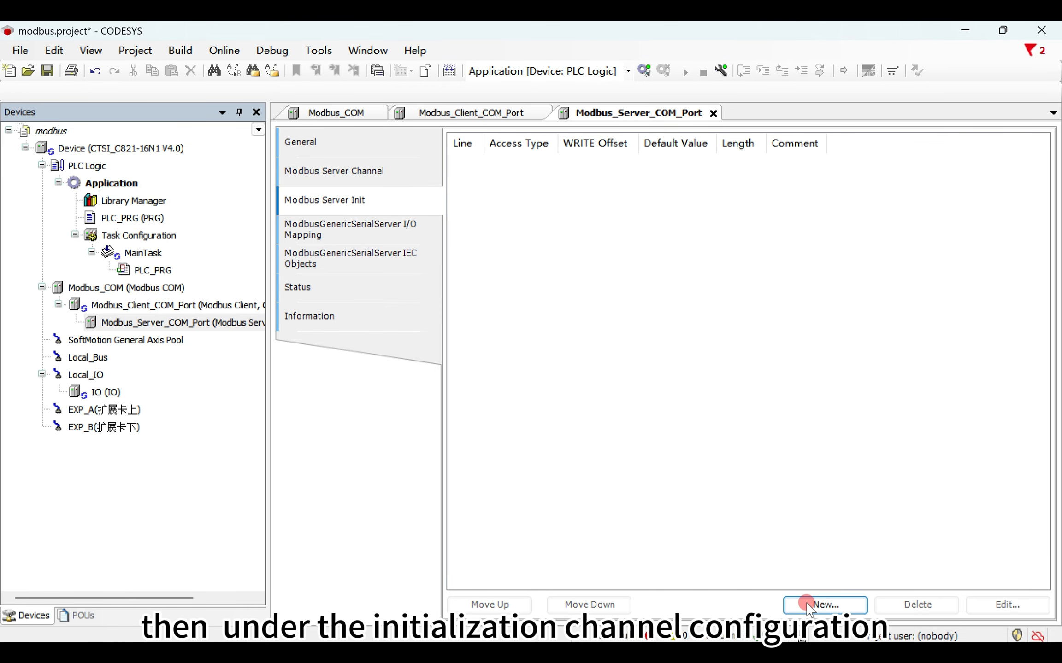
left_click(824, 604)
left_click_drag(682, 226, 687, 215)
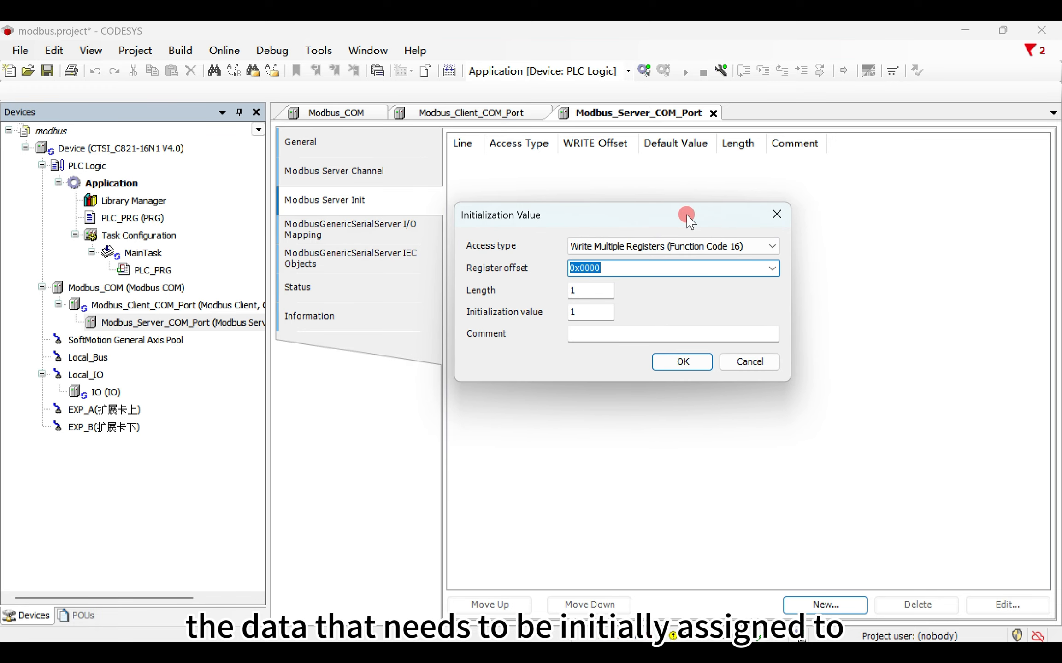
left_click(694, 246)
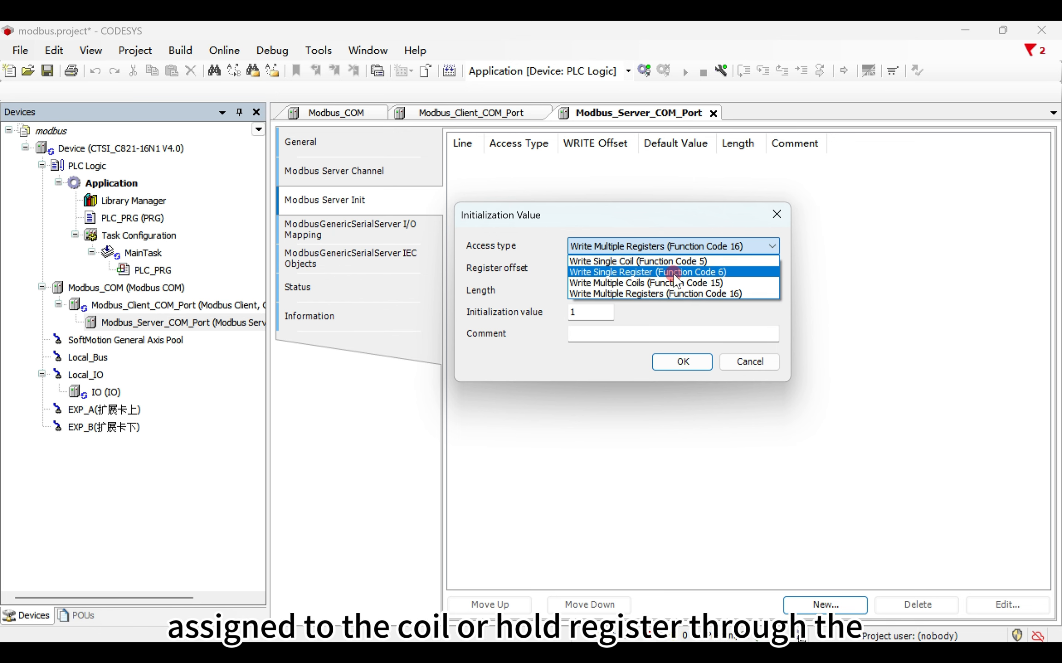
left_click(708, 284)
left_click(680, 247)
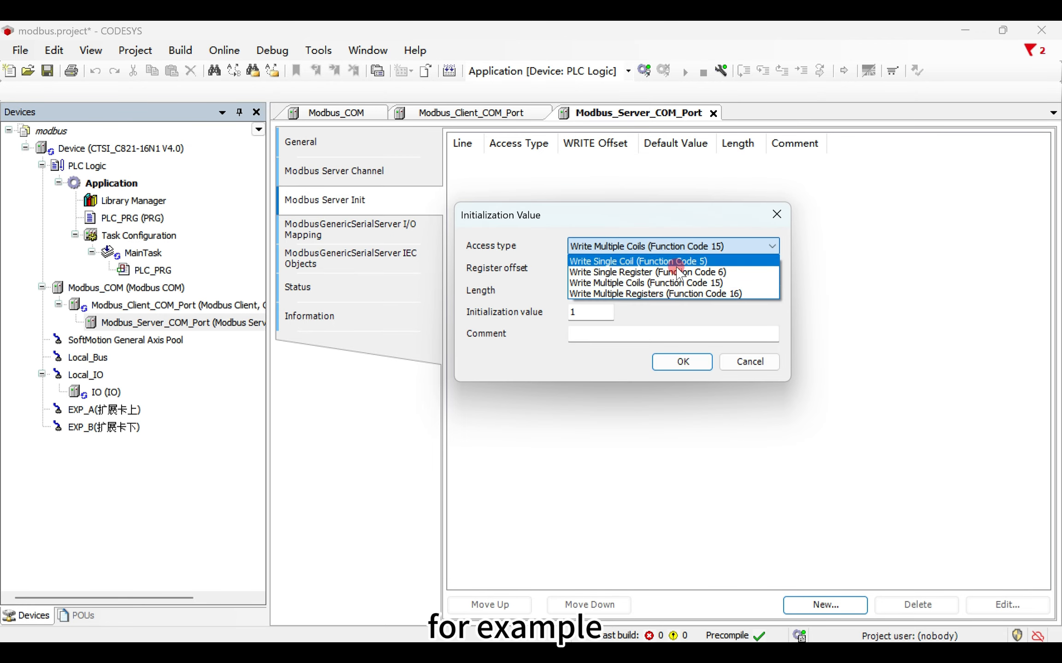
left_click(673, 294)
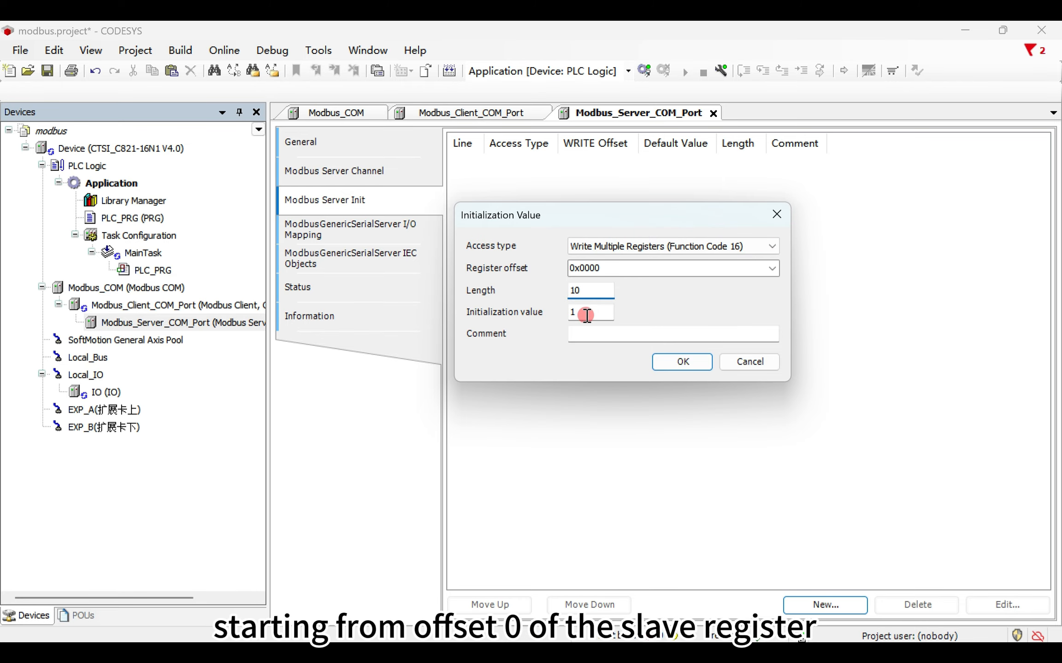
type("66")
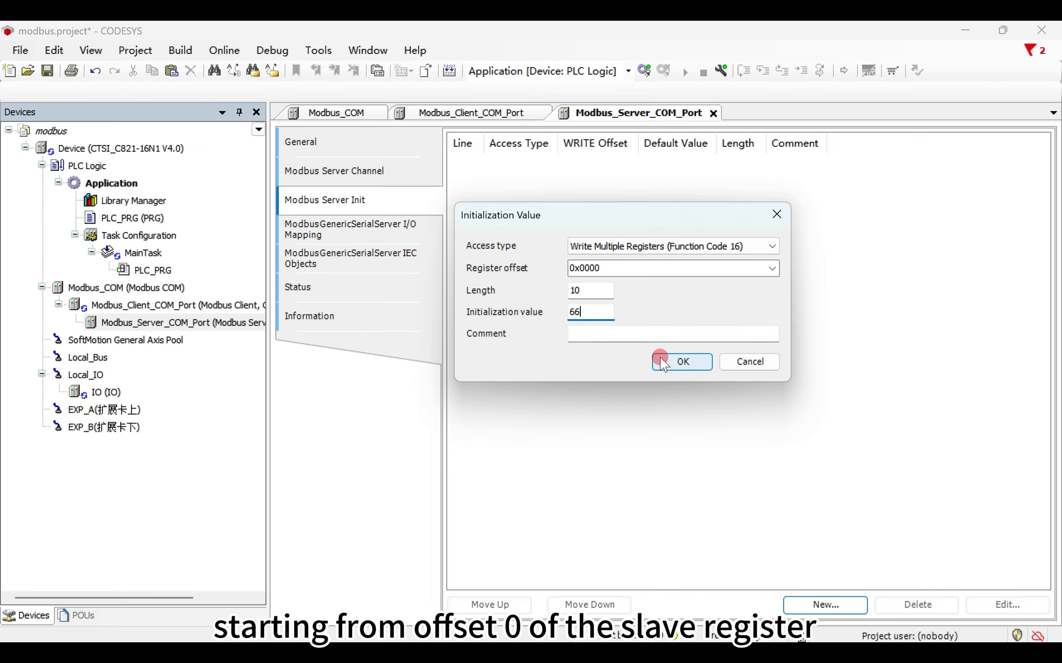
left_click(671, 361)
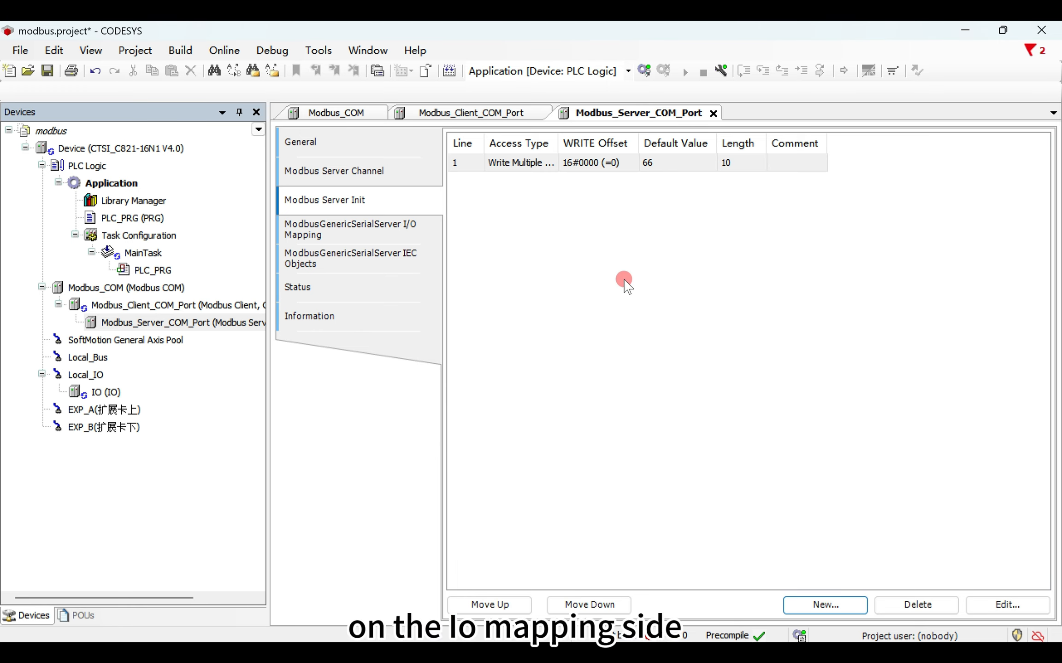
Examine the slave's I/O mapping, checking Channel 1's trigger variable and the Channel 2 entry
left_click(414, 228)
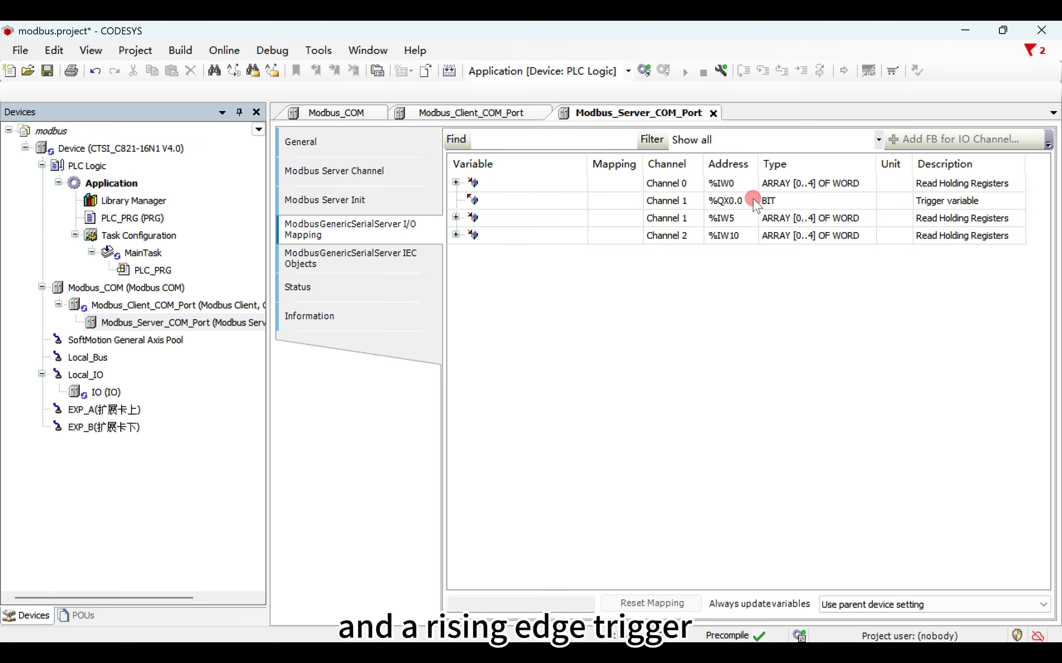
left_click(792, 201)
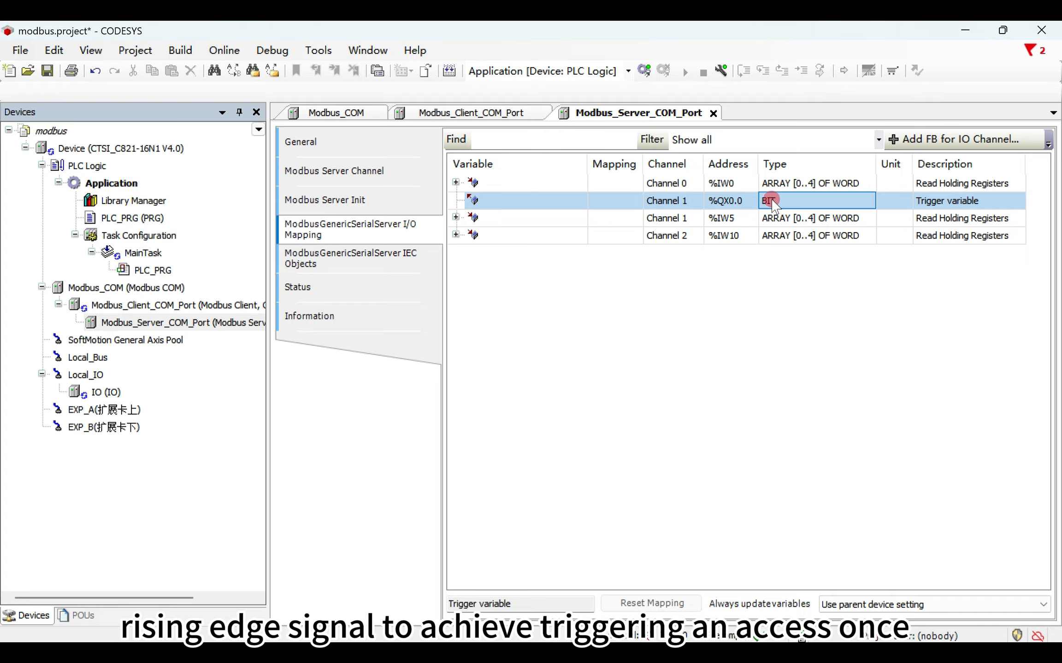
left_click(799, 237)
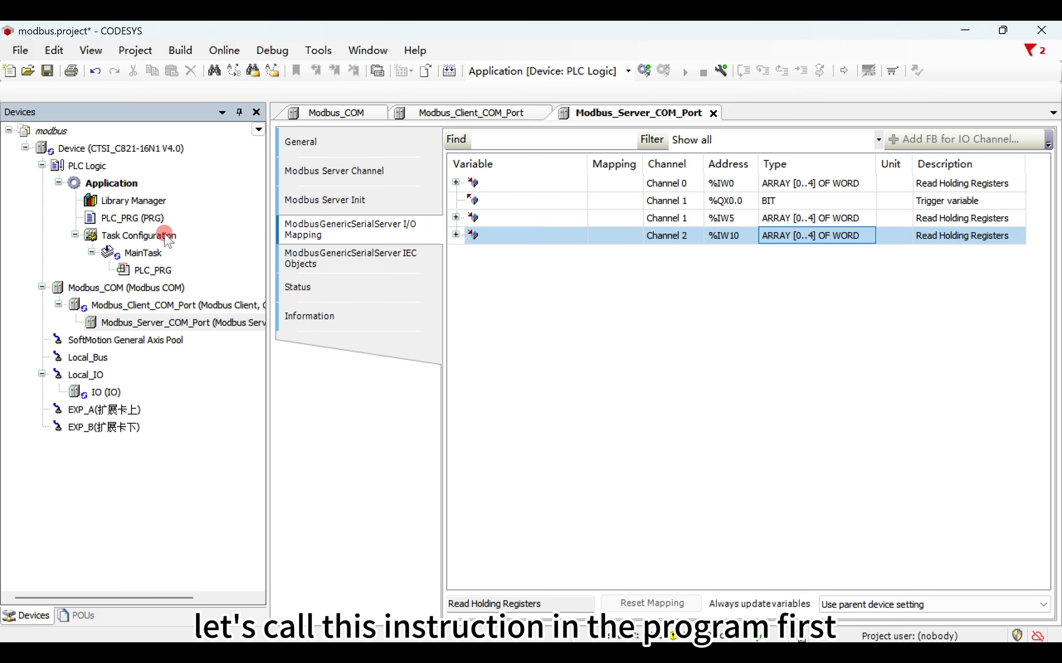
Open PLC_PRG and declare a variable named channel of type IoDrvModbus.ModbusChannel
double_click(142, 218)
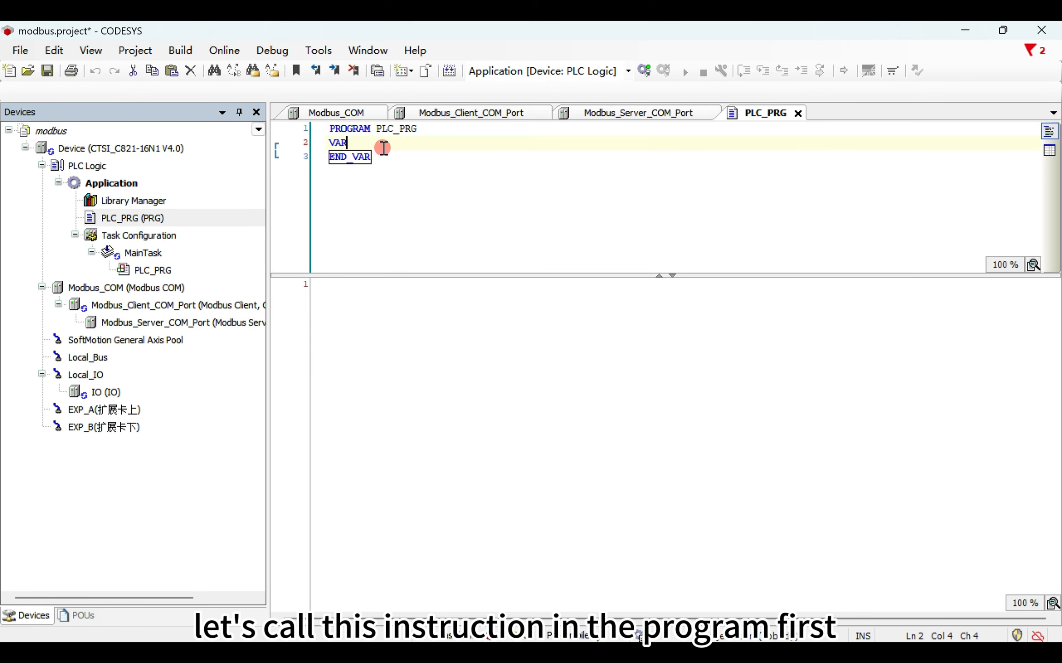
key("Return")
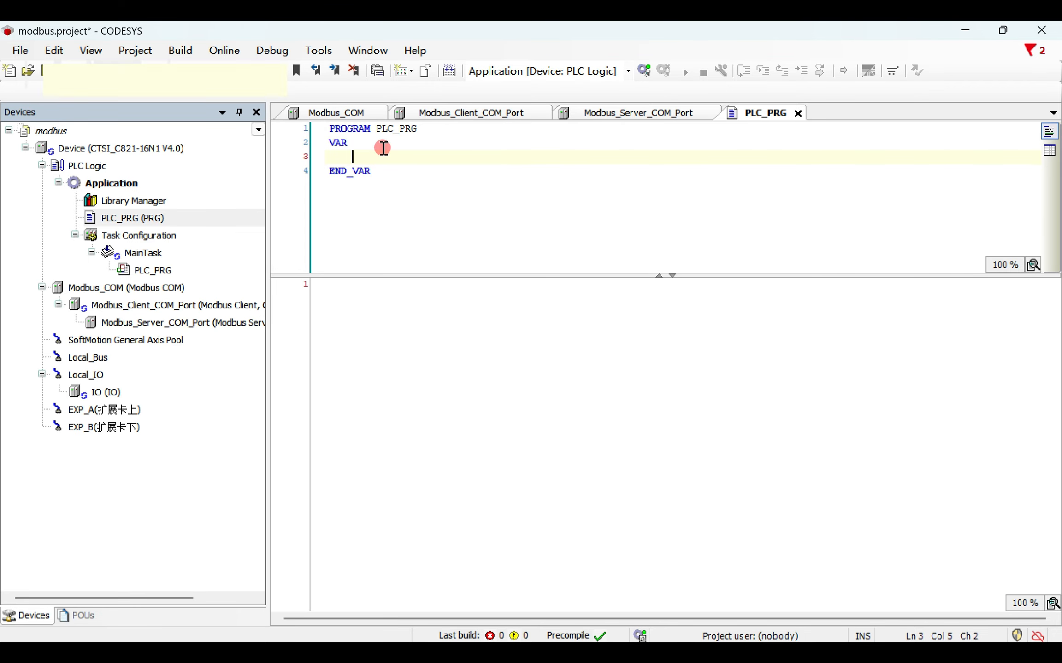
type("channel")
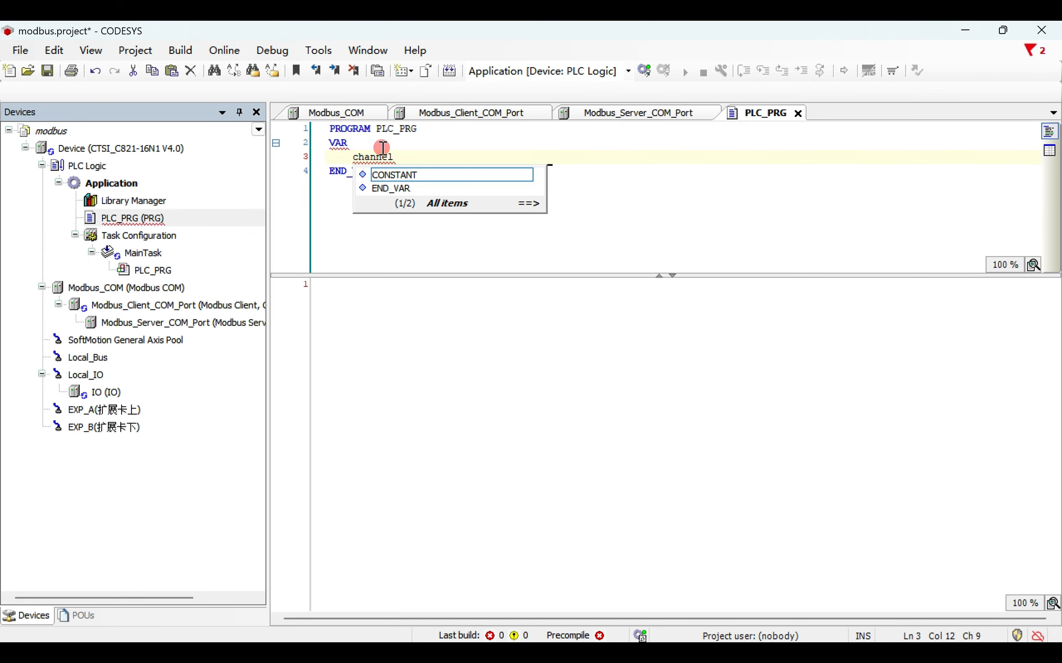
type(":")
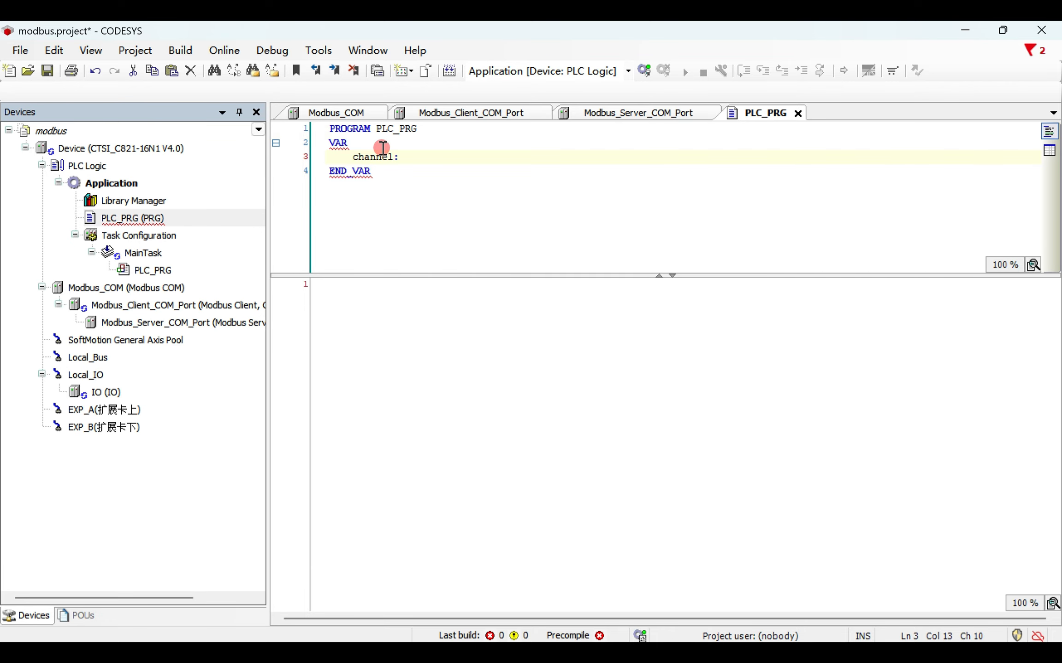
type("modbusch")
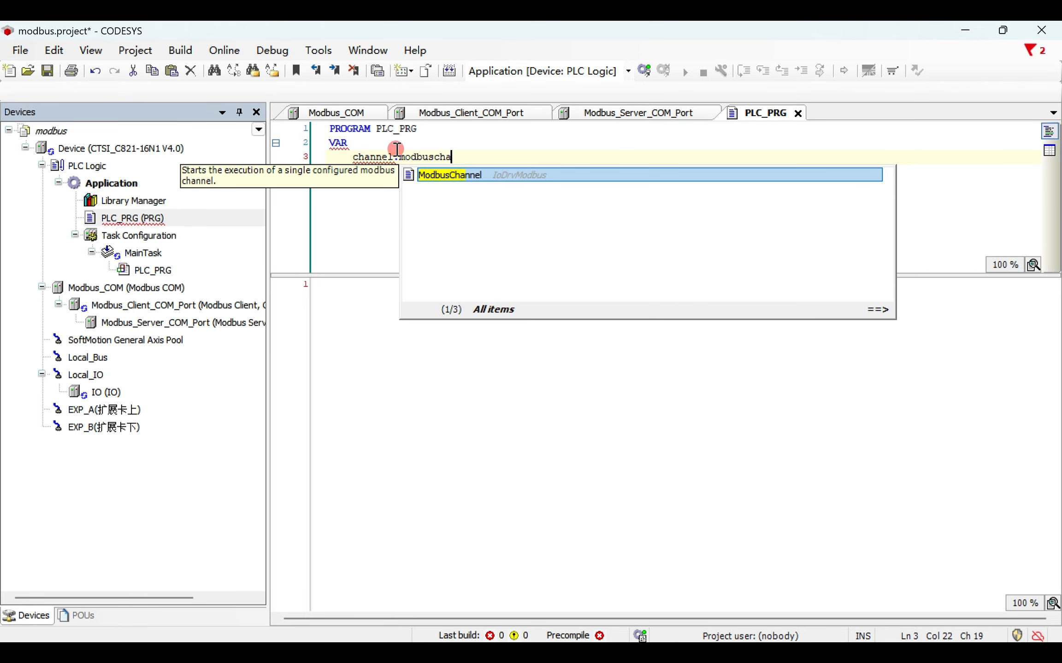
type("a")
double_click(486, 176)
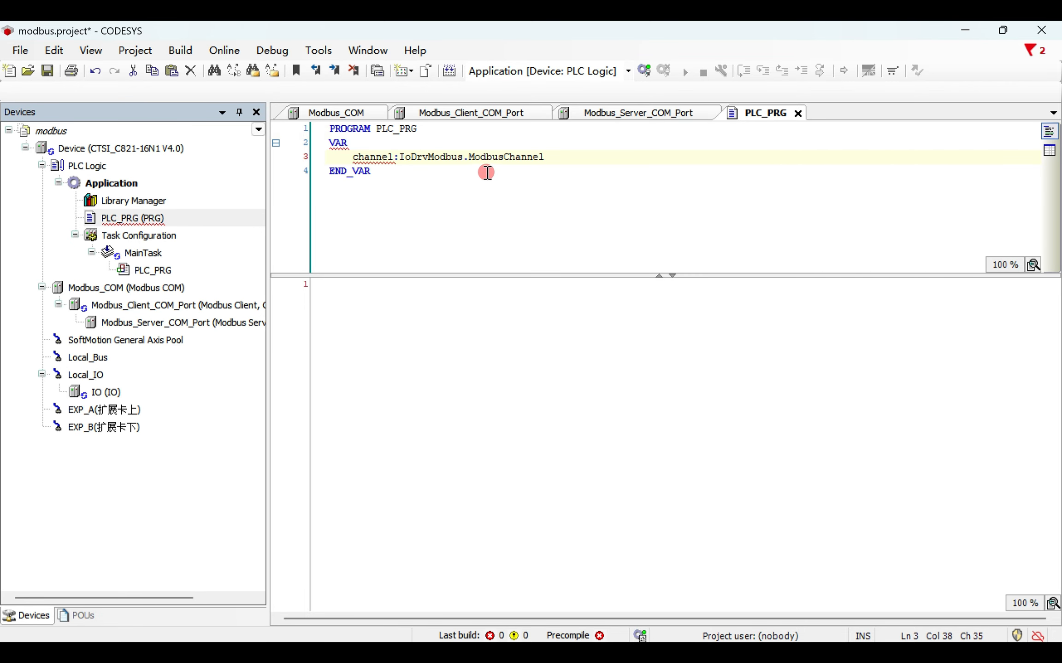
Insert a call of the channel instance with its arguments into the PLC_PRG program body using the Input Assistant
left_click(466, 342)
right_click(460, 345)
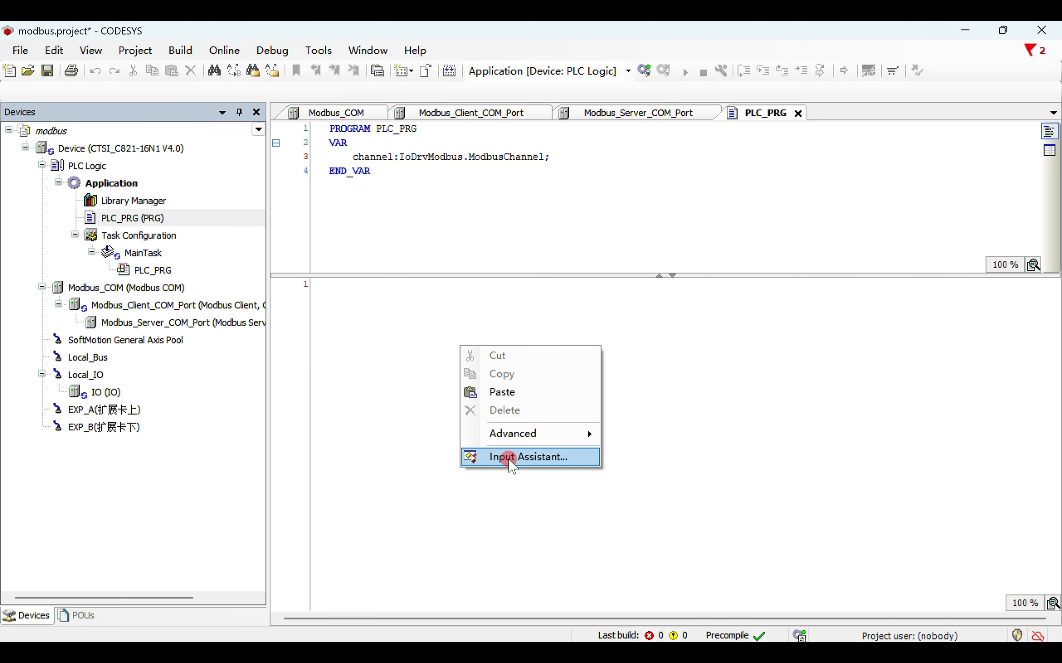
left_click(507, 457)
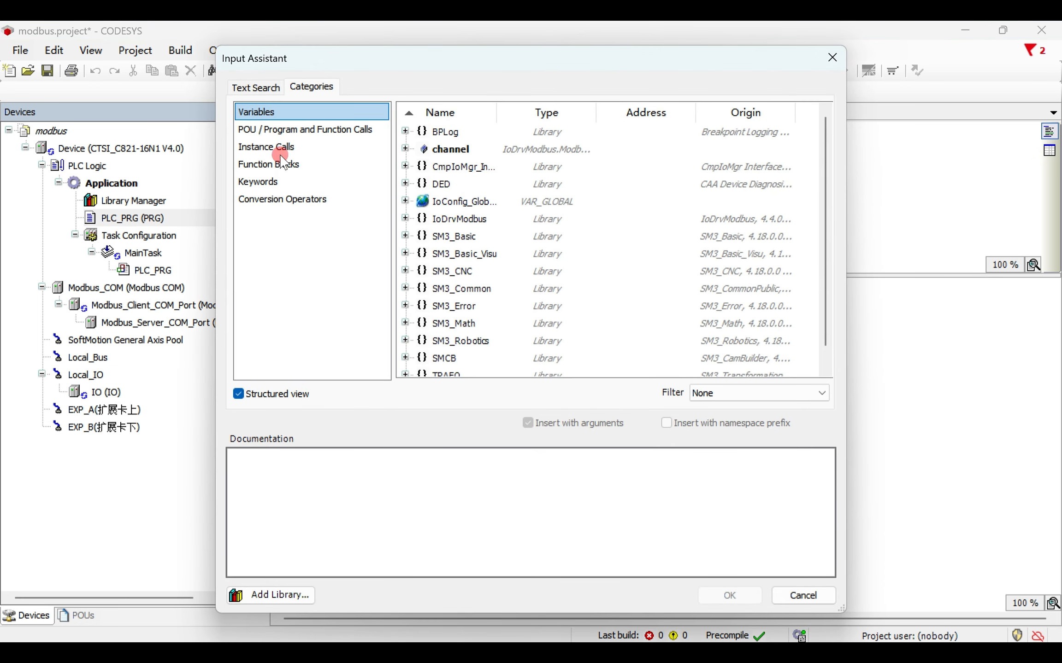
left_click(281, 154)
double_click(485, 130)
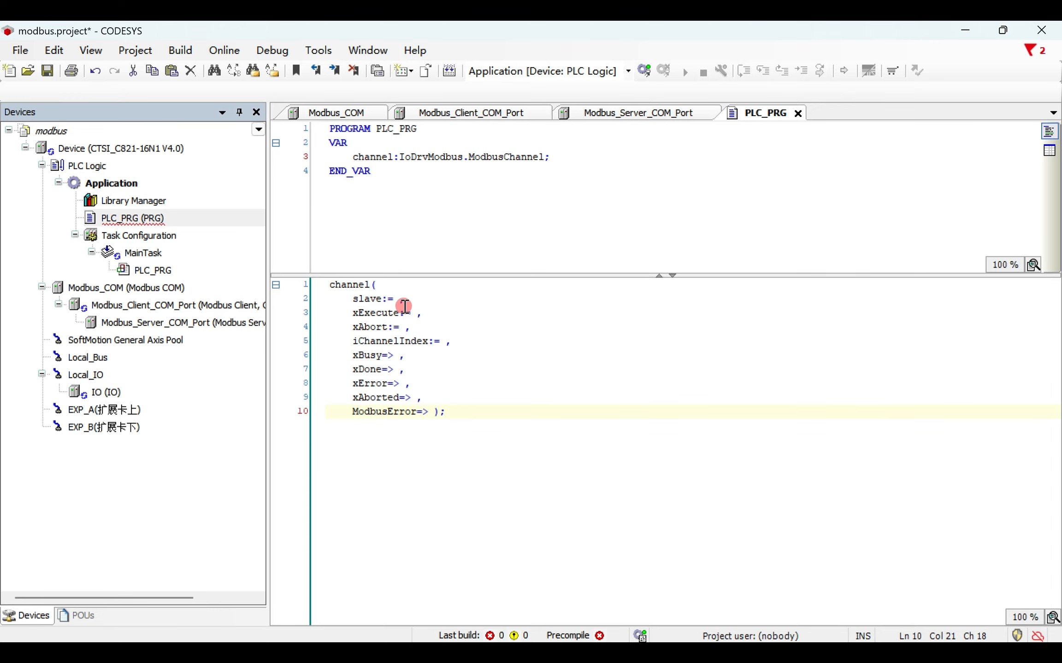
Copy the slave device's name from its properties and assign Modbus_Server_COM_Port to the slave argument of the channel call
right_click(203, 323)
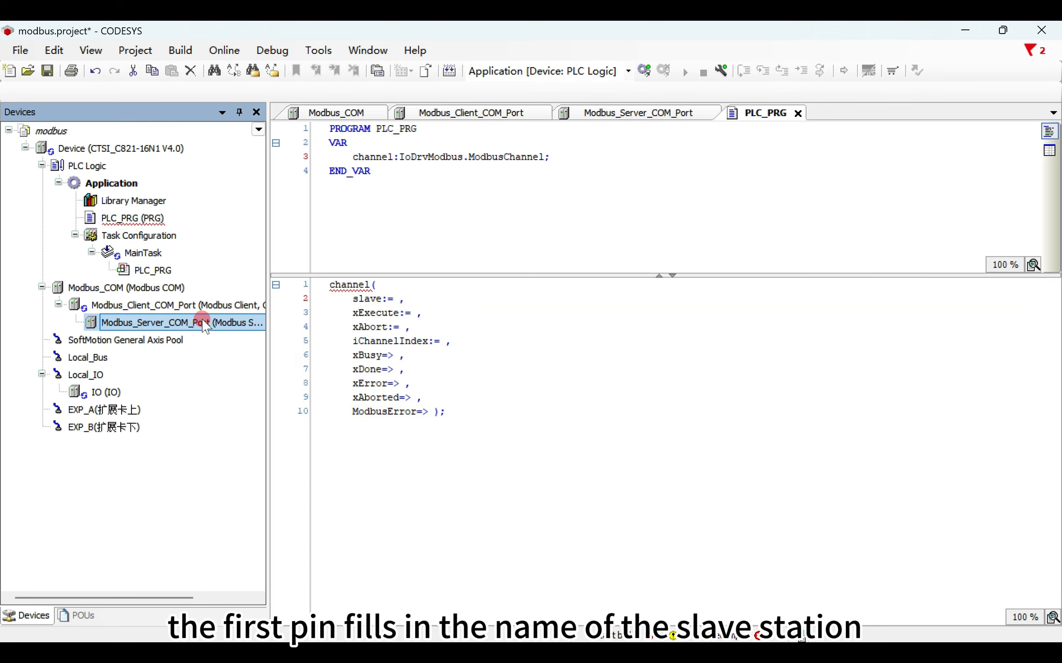
left_click(241, 431)
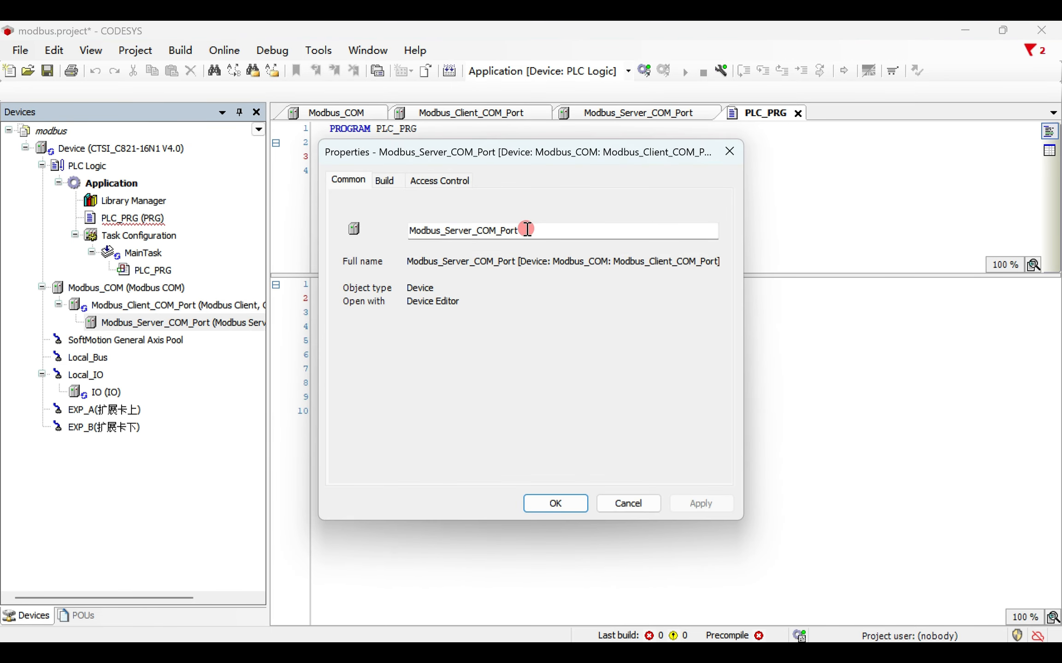
left_click_drag(525, 229, 385, 225)
key("ctrl+c")
left_click(728, 152)
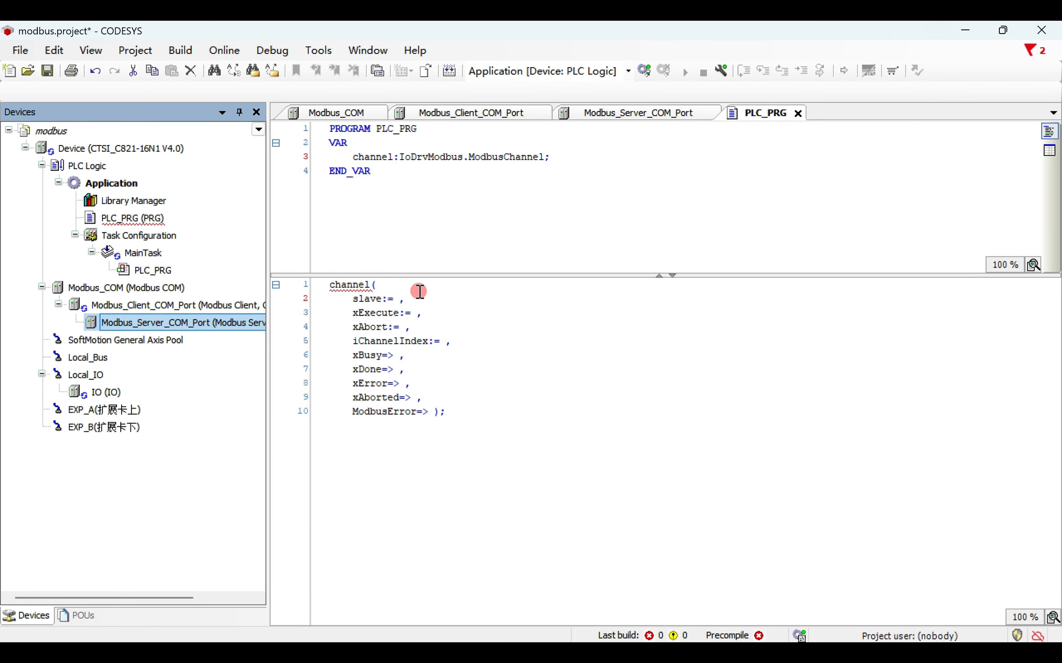
left_click(398, 299)
key("ctrl+v")
Assign a trigger variable x1 to the xExecute argument and declare it as BOOL
left_click(415, 313)
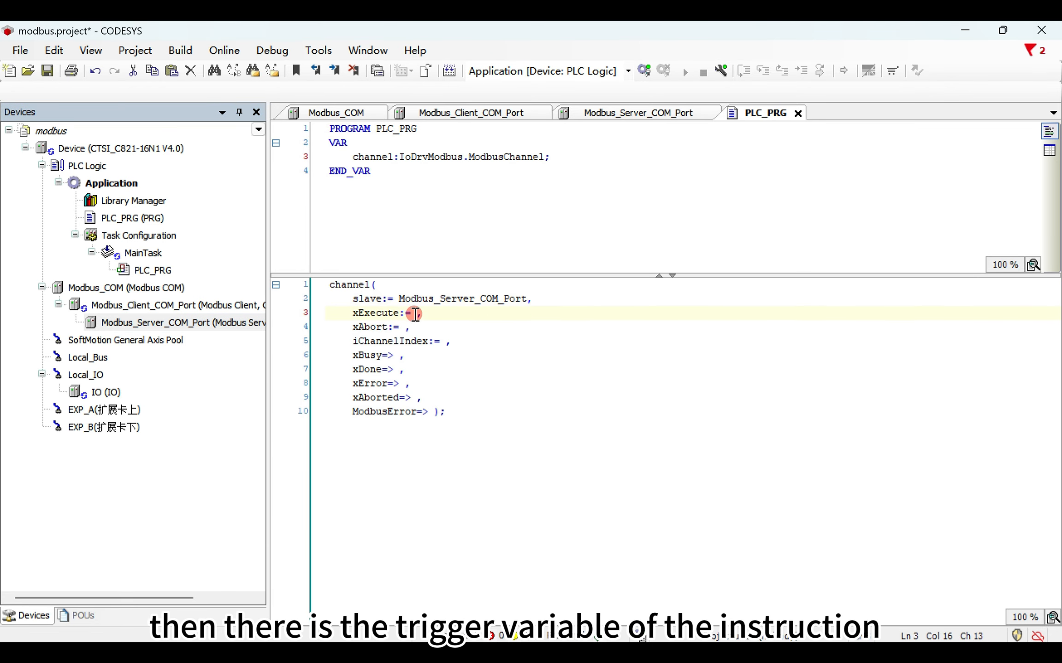
type("x")
type("1")
left_click(435, 314)
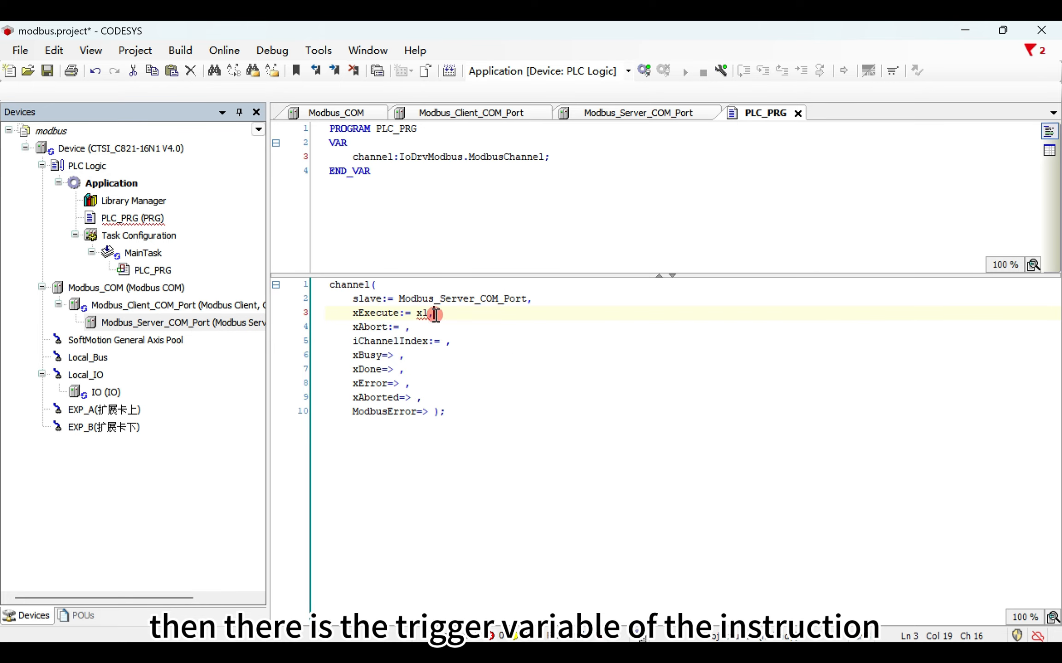
left_click(466, 345)
left_click(636, 425)
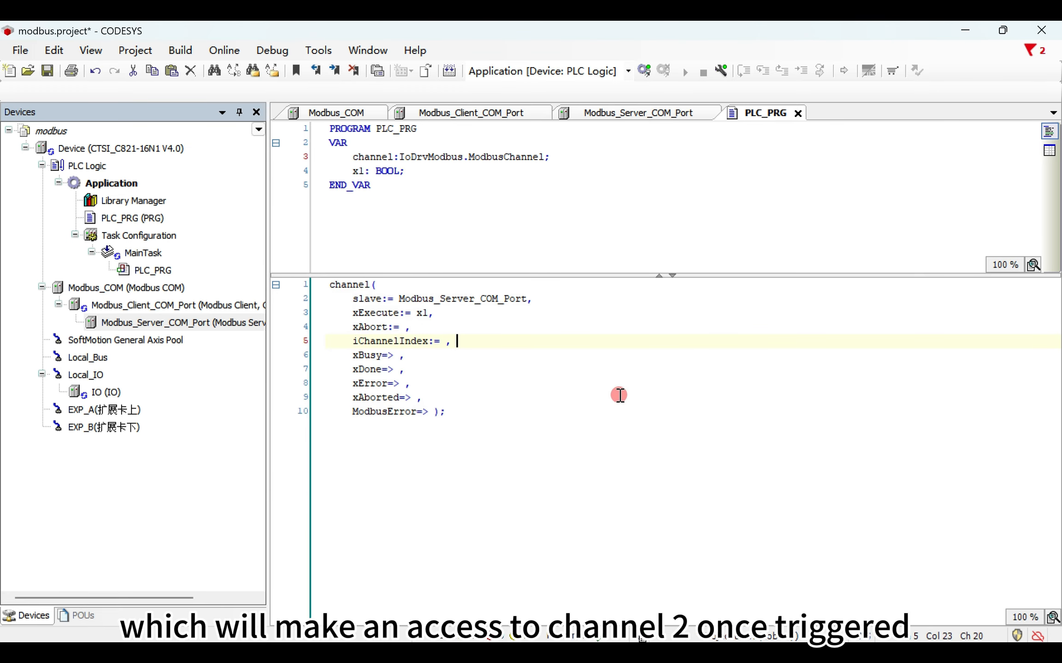
Check Channel 2's index in the slave's channel list and set iChannelIndex to 2 in the PLC_PRG call
left_click_drag(370, 341, 422, 342)
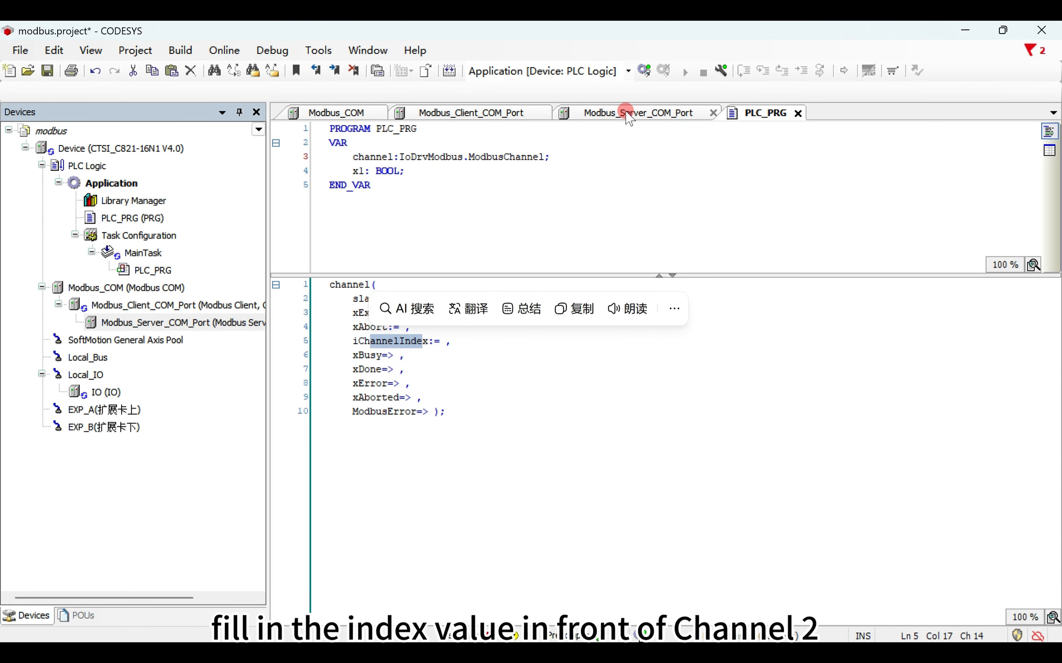
left_click(600, 115)
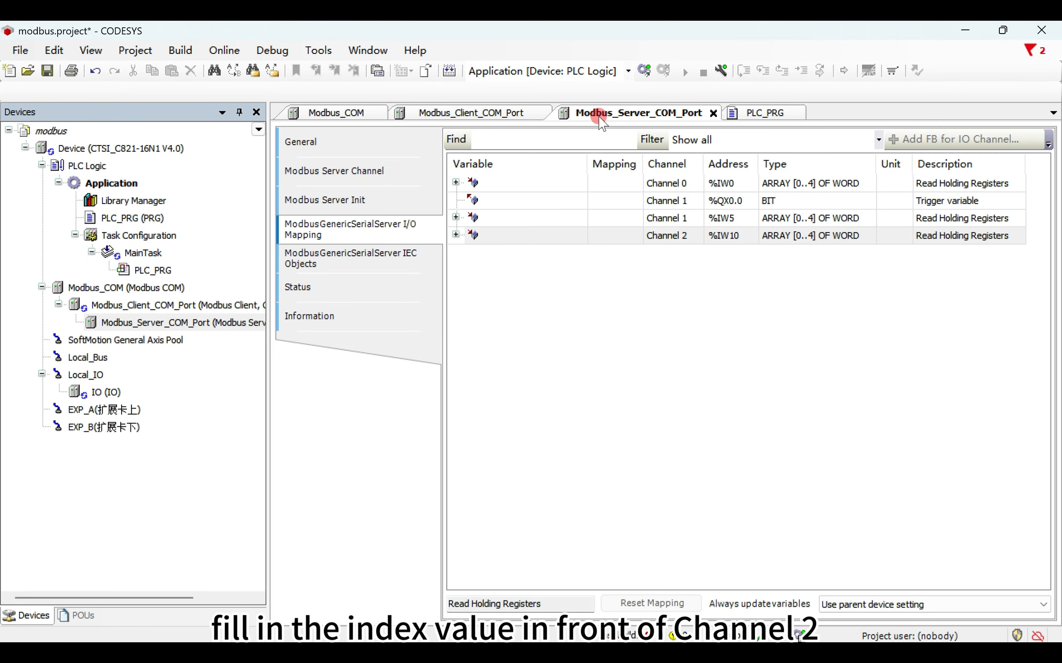
left_click(351, 171)
left_click(467, 203)
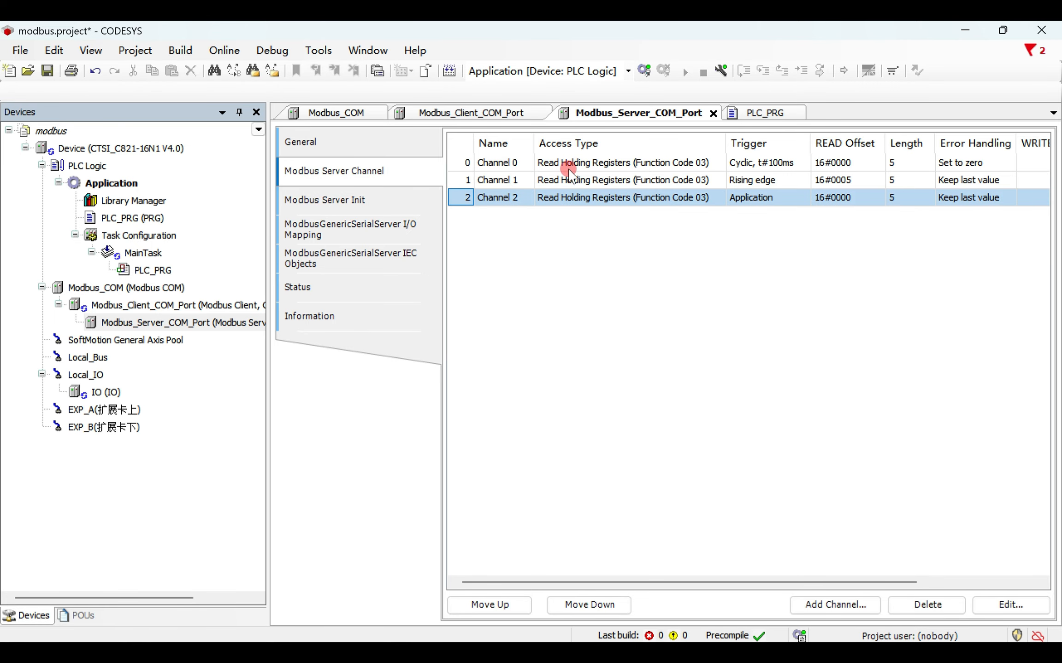
left_click(762, 113)
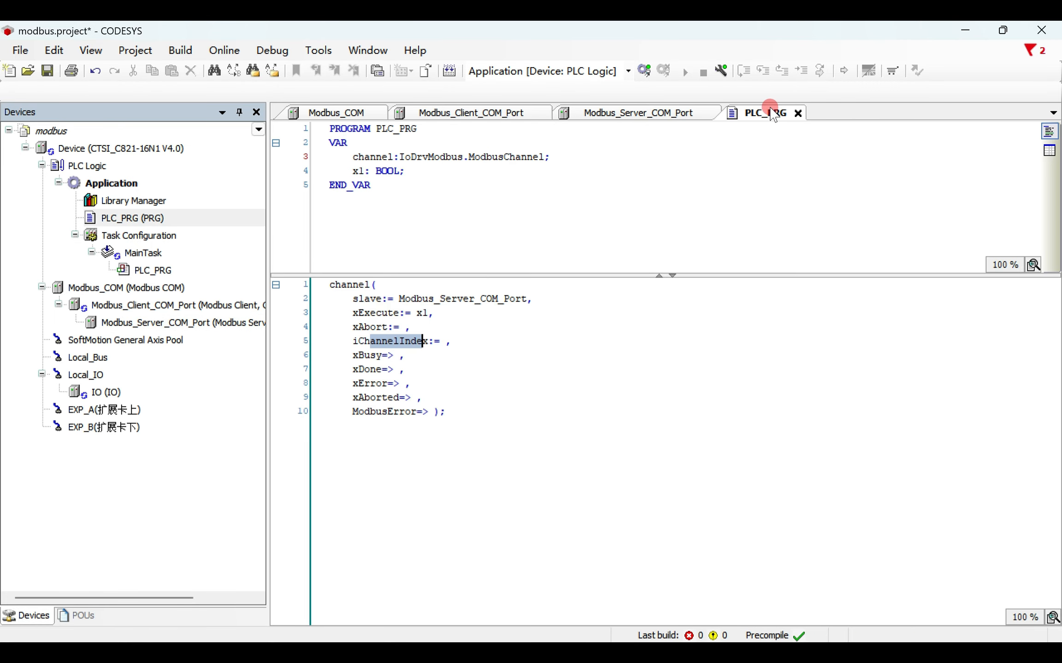
left_click(439, 344)
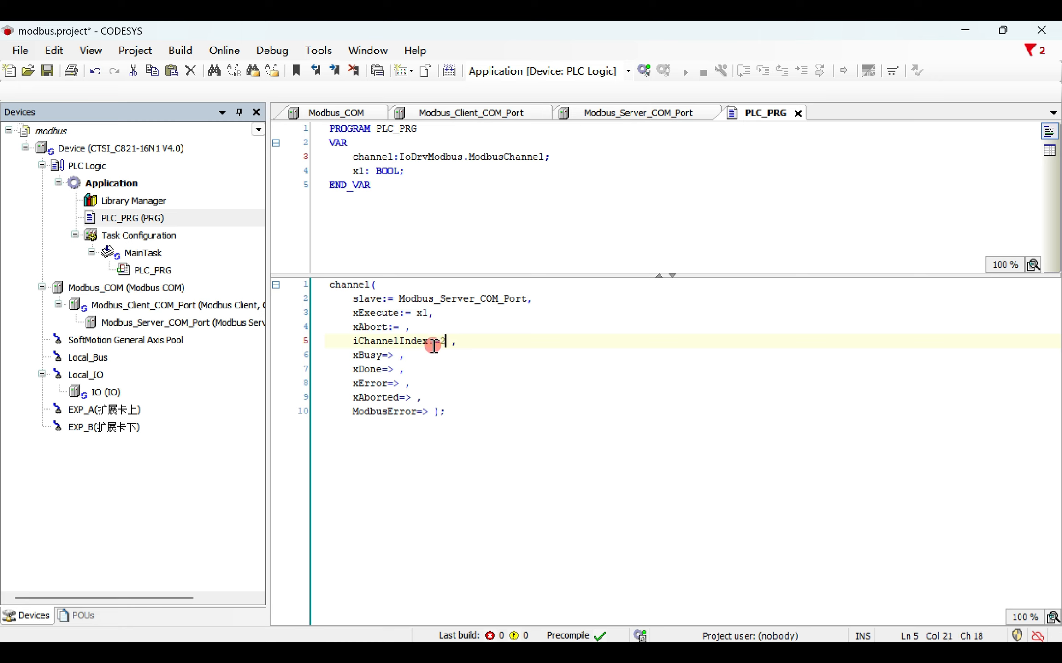
left_click_drag(434, 346, 453, 346)
left_click(453, 346)
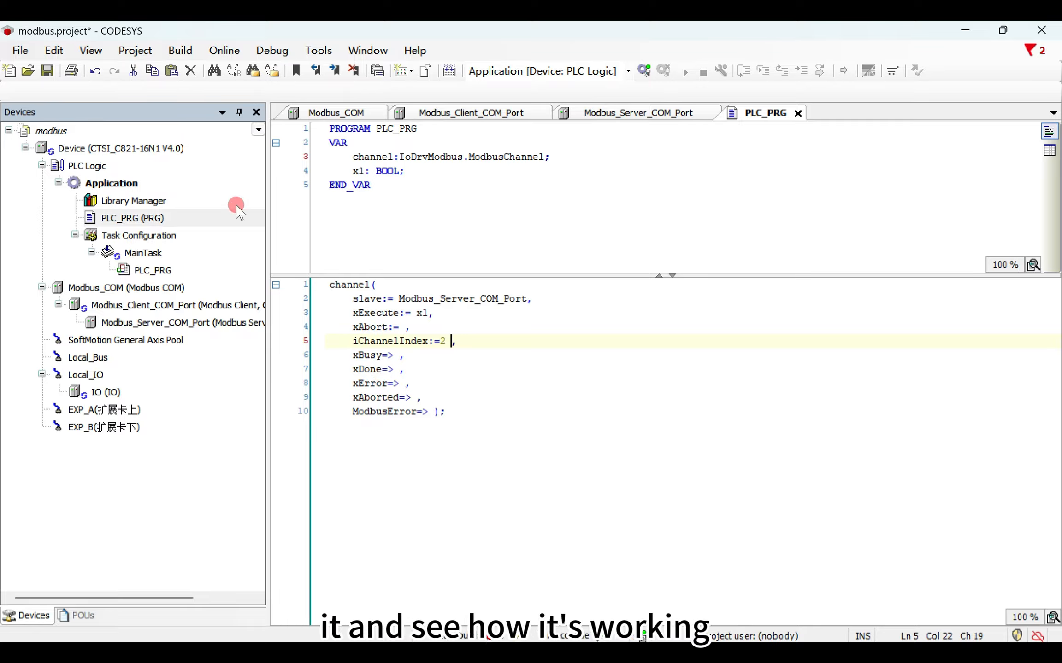
In the slave's I/O mapping, set Always update variables to Enabled 1 (use bus cycle task if not used in any task)
left_click(624, 118)
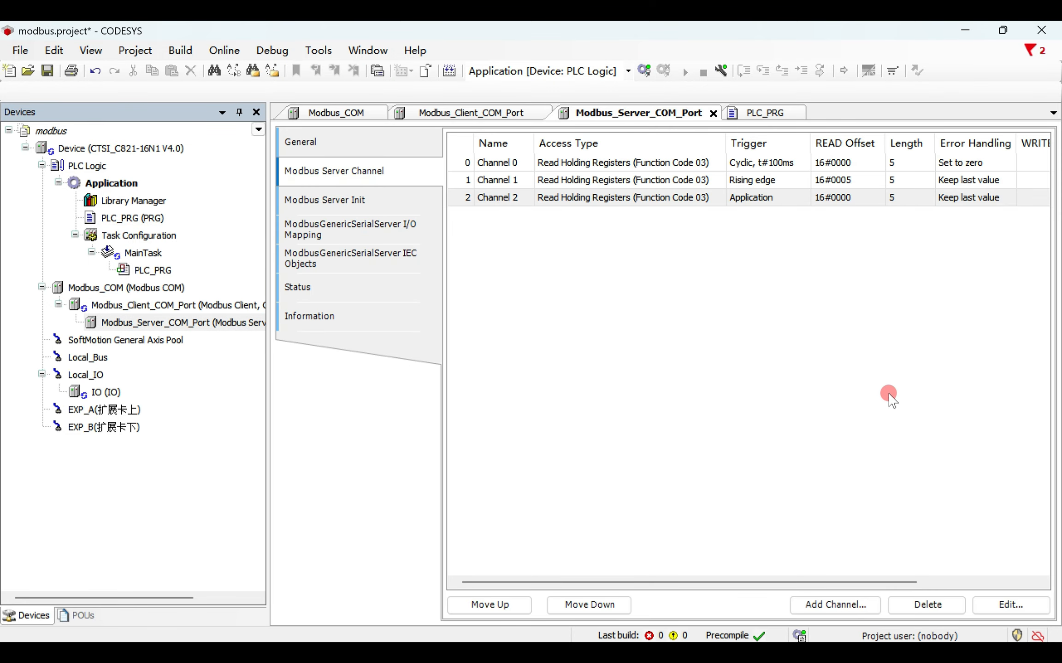
scroll(912, 507, "right", 3)
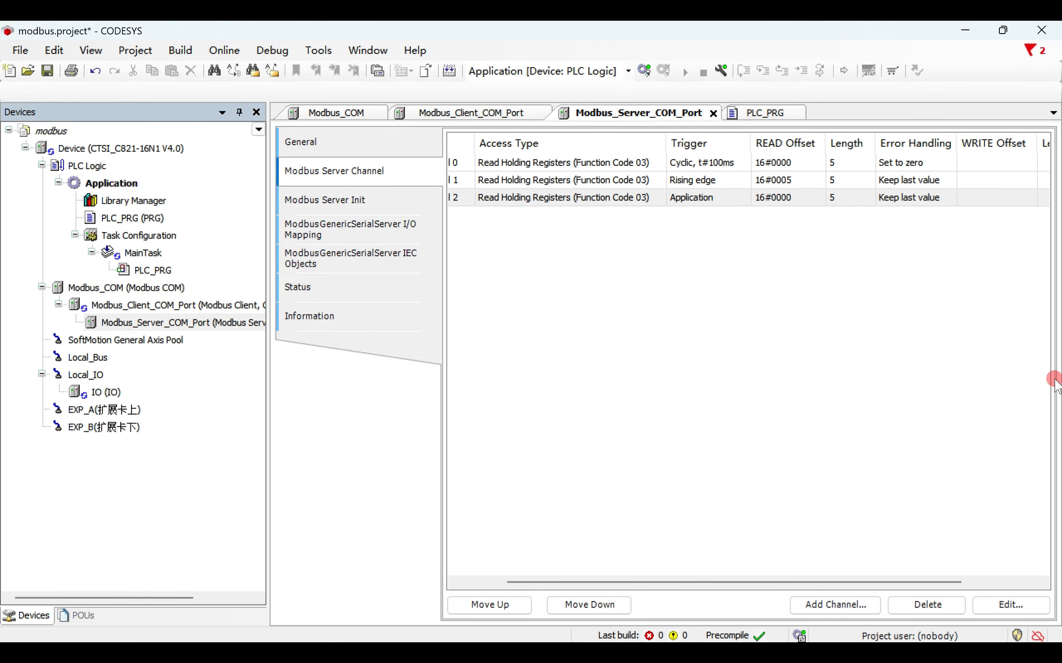
left_click(411, 226)
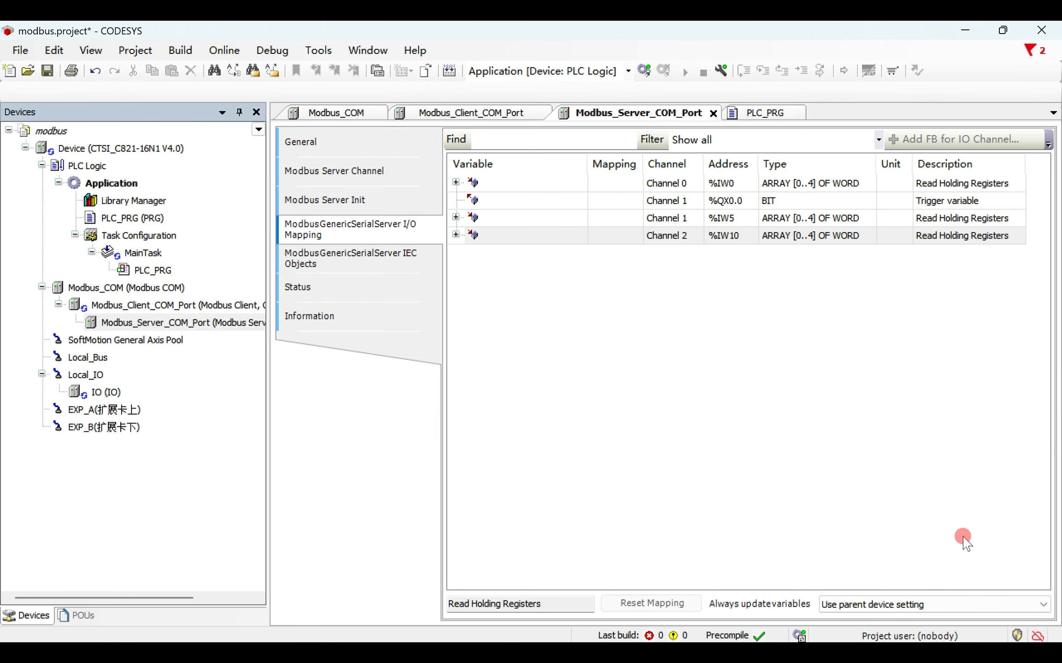
left_click(927, 603)
left_click(929, 630)
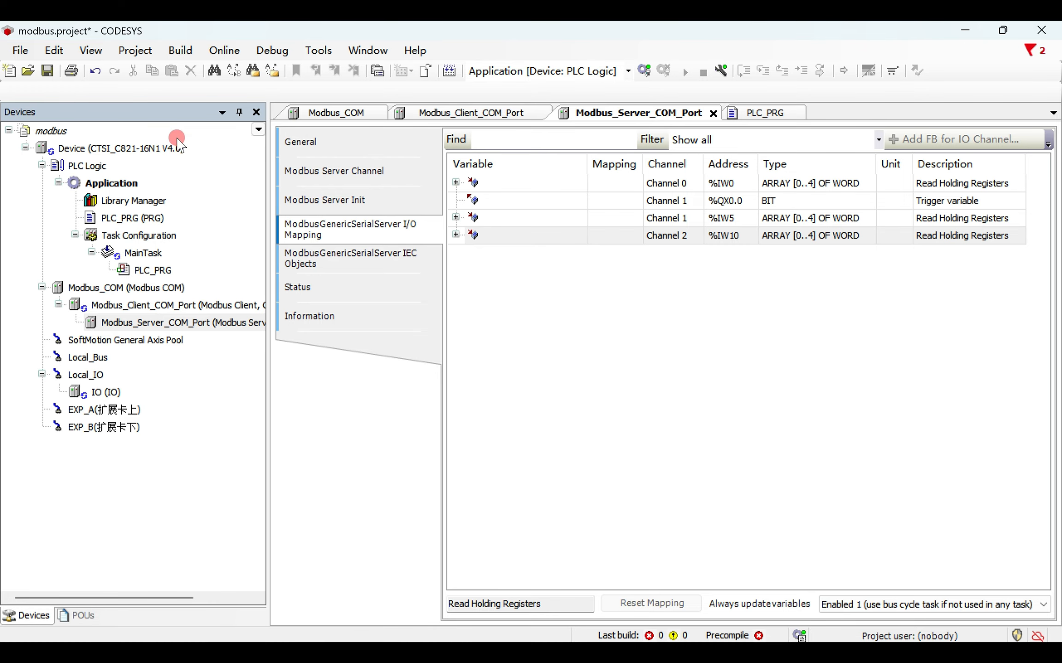
Scan the network from the Device communication settings and make the CTSI-C821-16N1 controller the active device
double_click(135, 152)
left_click(474, 139)
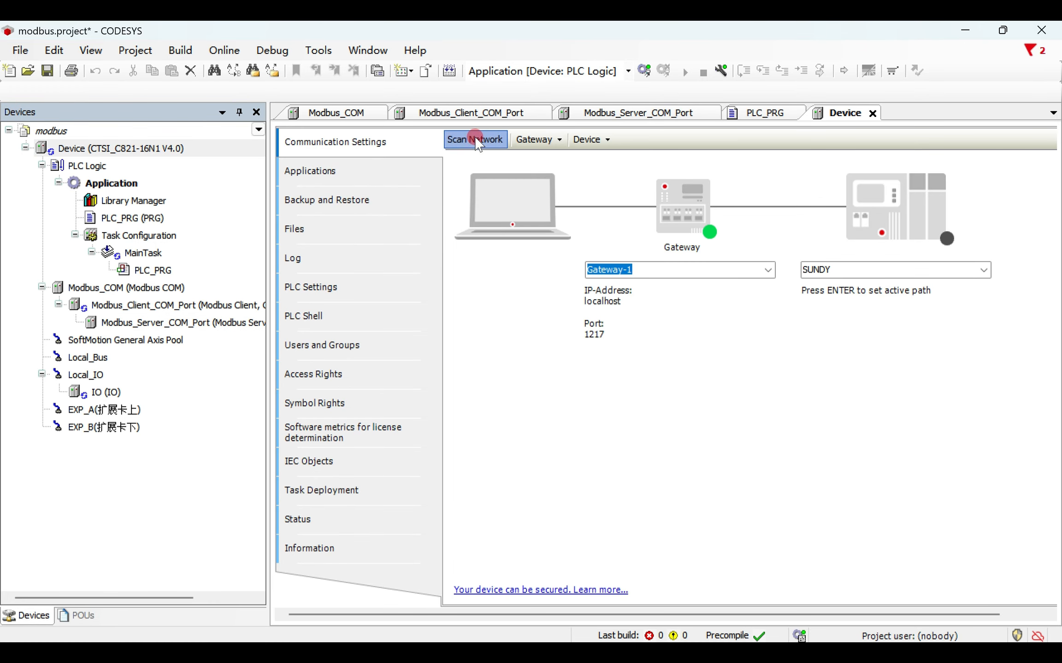
double_click(414, 221)
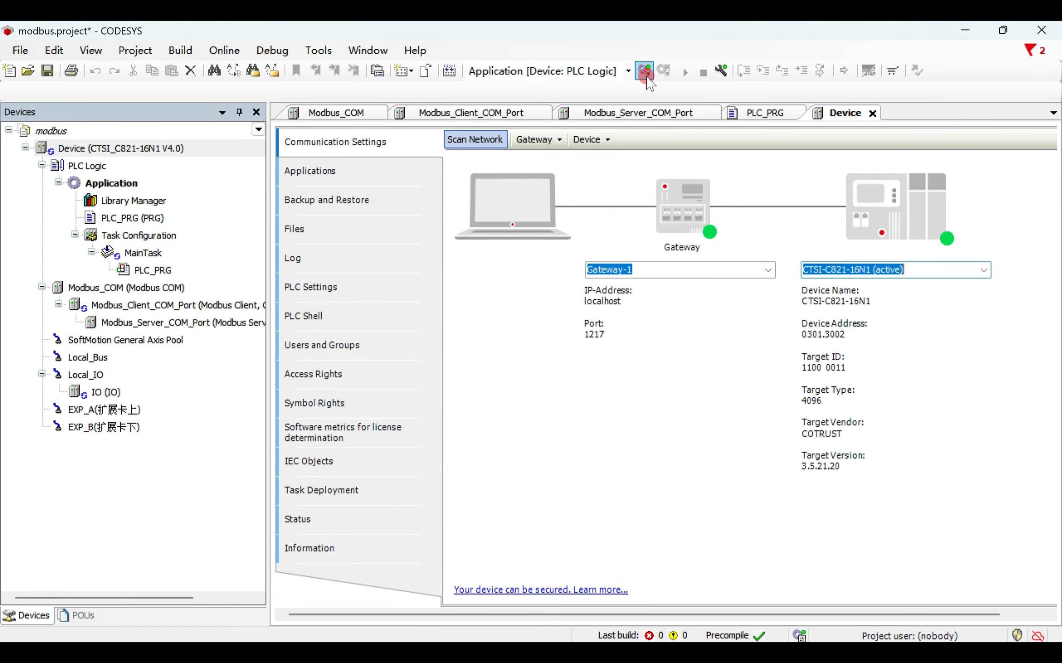
Log in and download the application to the PLC, start it, and open the slave's online I/O mapping
left_click(644, 71)
left_click(501, 395)
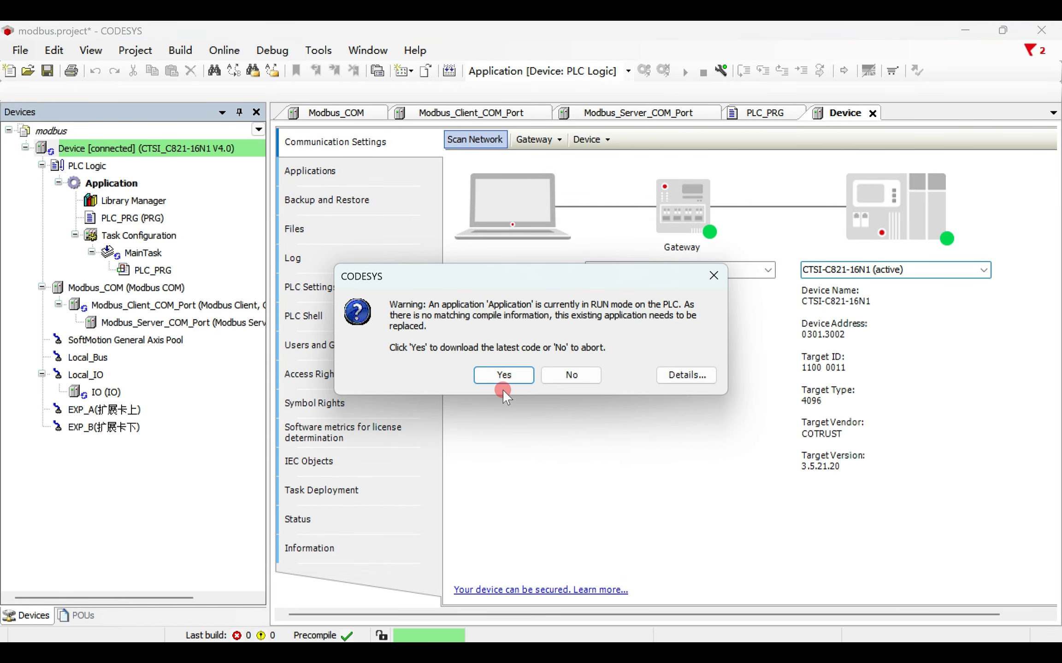
left_click(505, 384)
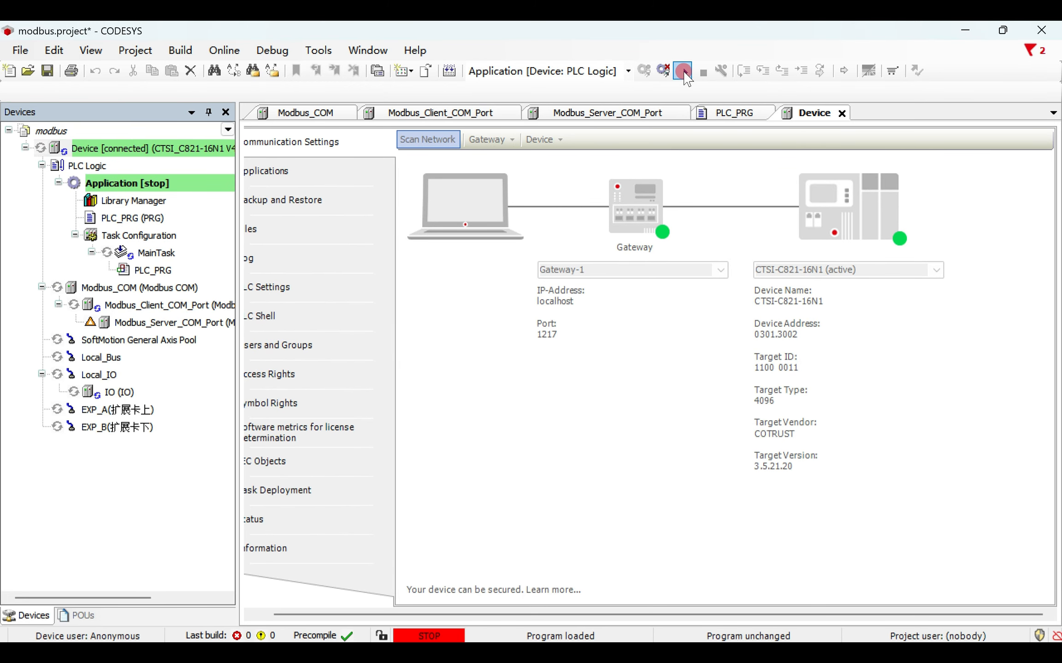
left_click(683, 73)
left_click(619, 114)
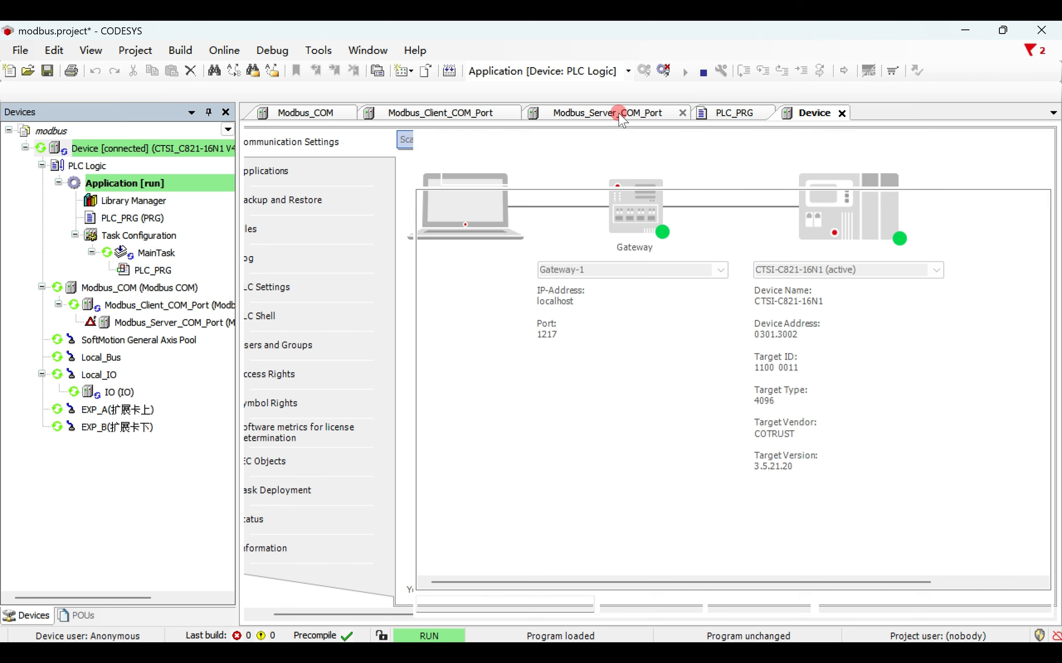
Switch to Modbus Slave and set the quantity to 10 in the slave definition for function 03 Holding Register
left_click(656, 652)
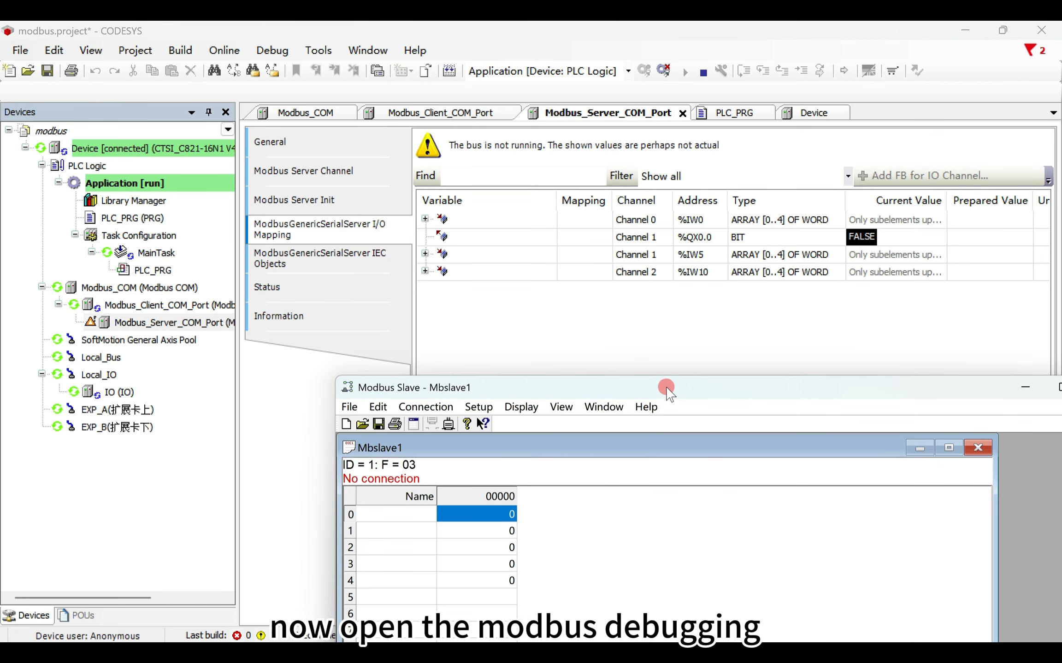
left_click_drag(667, 392, 637, 282)
left_click(448, 298)
left_click(456, 315)
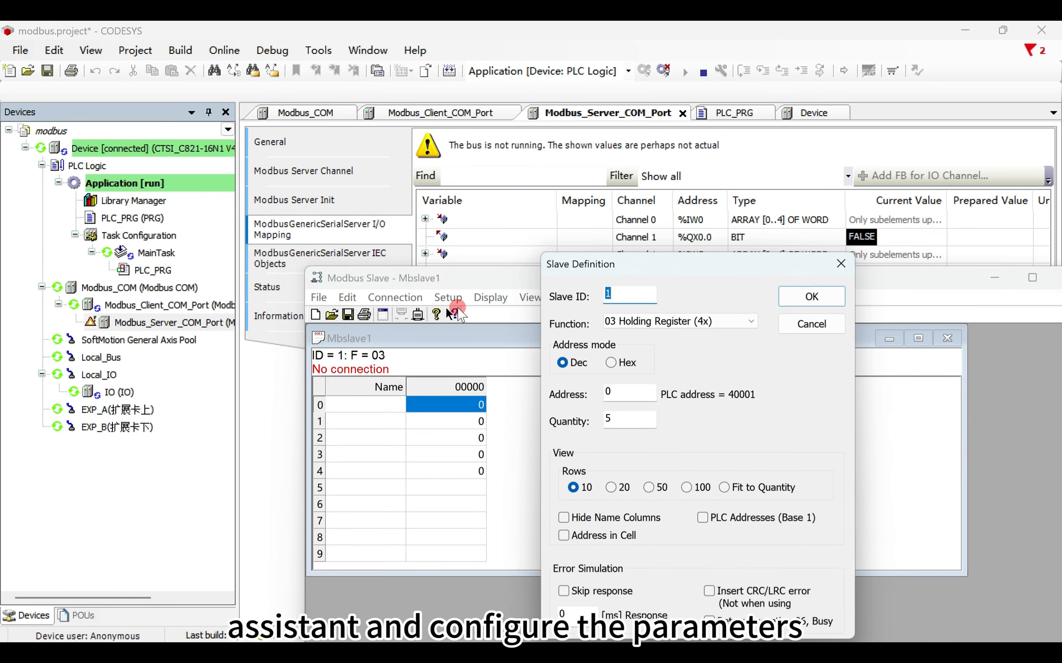
left_click_drag(620, 419, 586, 414)
type("10")
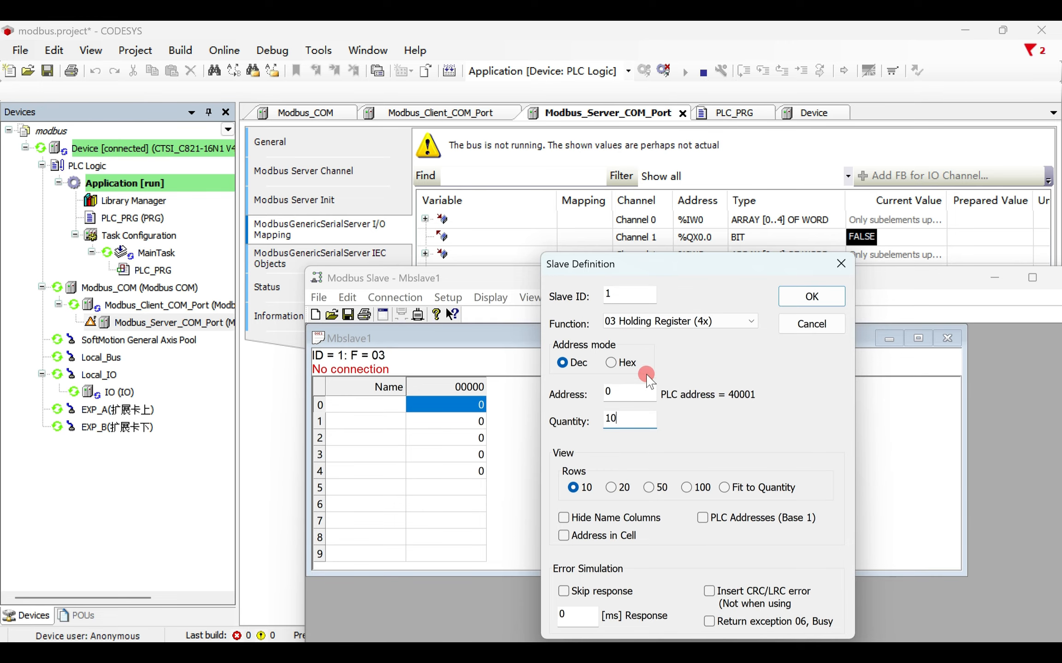
left_click(802, 295)
Connect Modbus Slave over the serial port in RTU mode with 115200 baud, 8 data bits, no parity and 1 stop bit
left_click(395, 298)
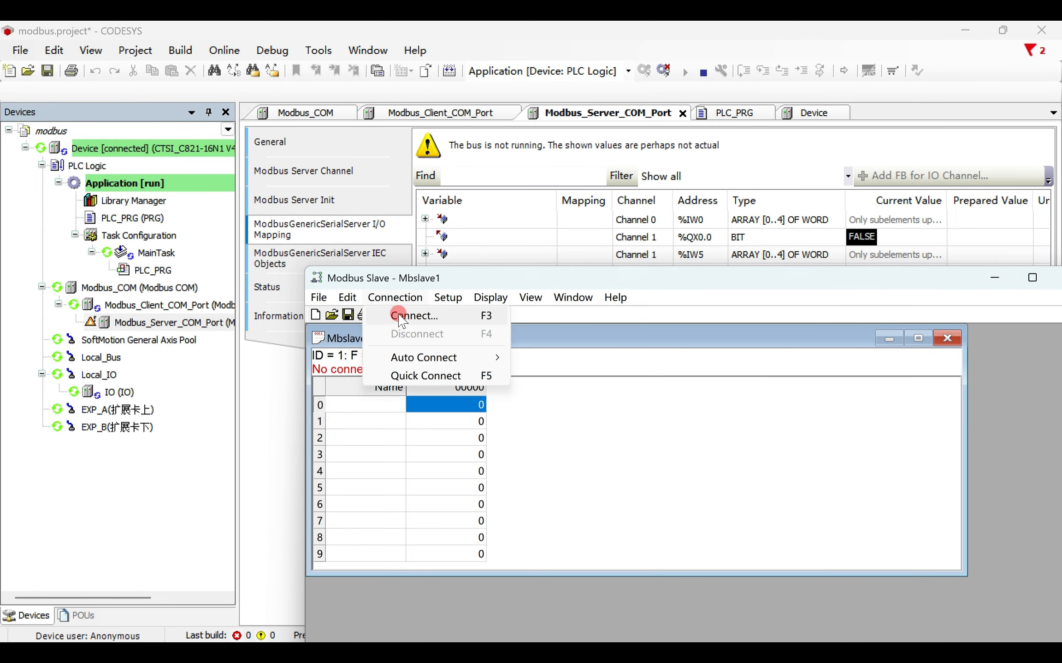
left_click(401, 315)
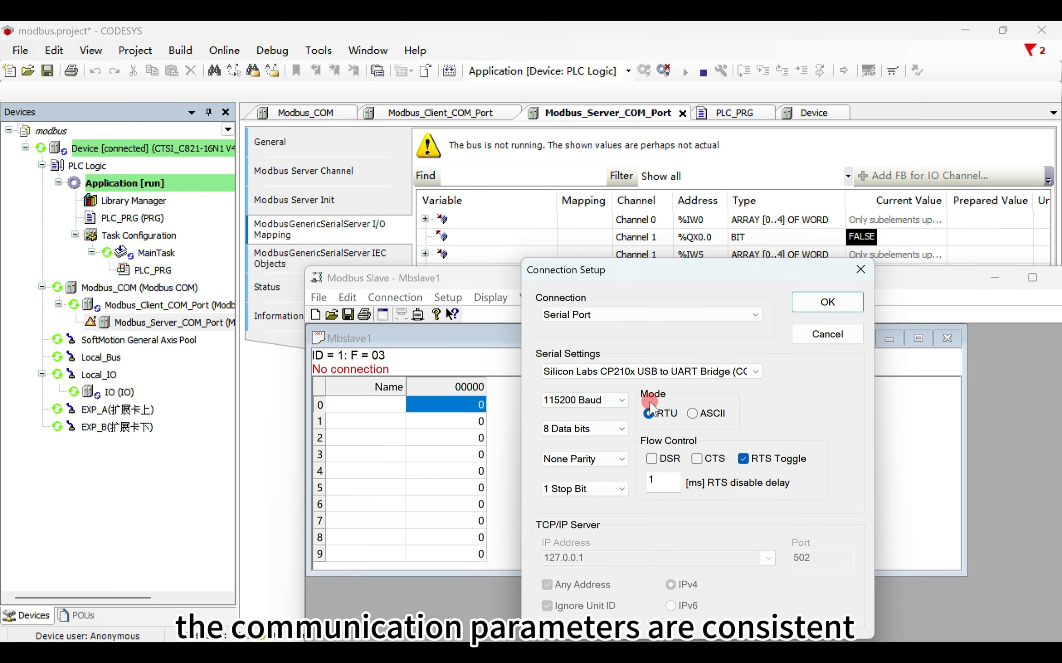
left_click(827, 302)
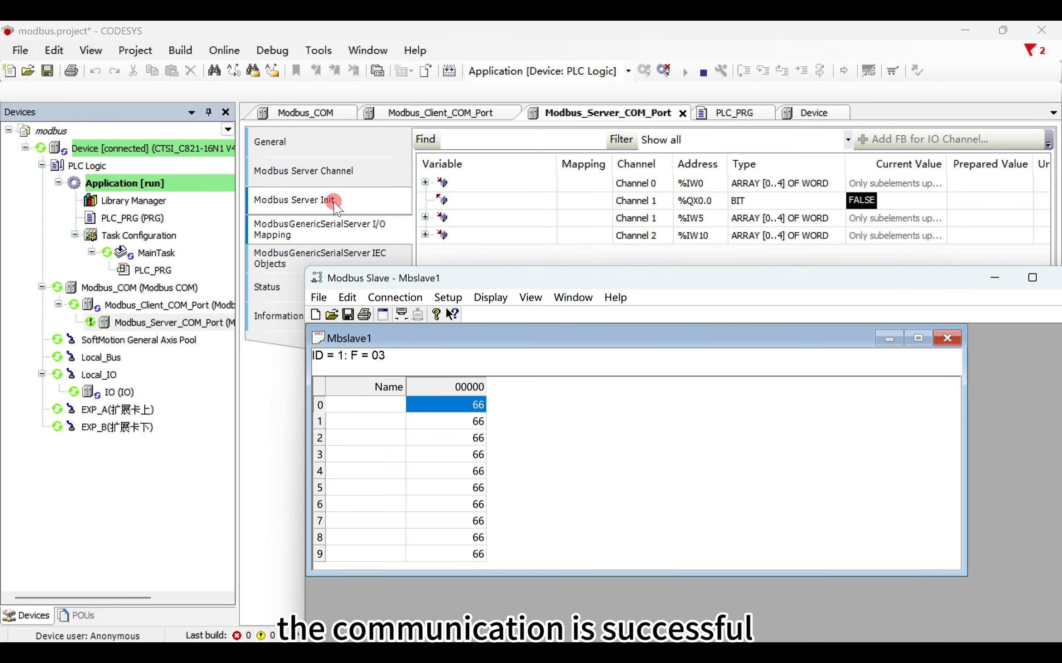
Compare the slave's initialization entry with the Modbus Slave registers, and expand Channel 0 in the CODESYS I/O mapping
left_click(357, 201)
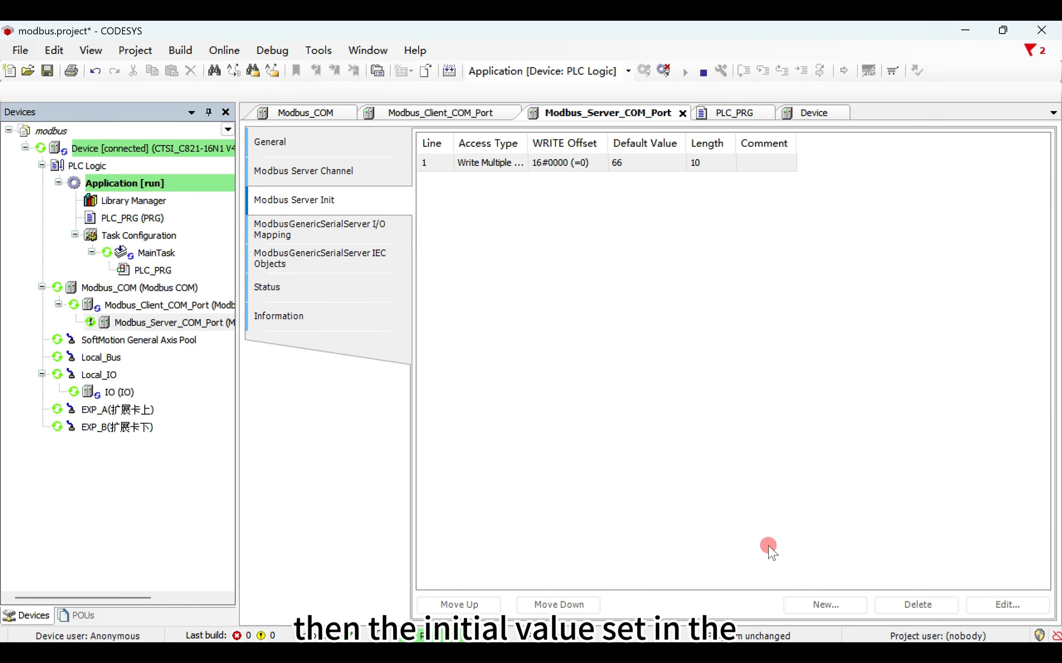
left_click(721, 647)
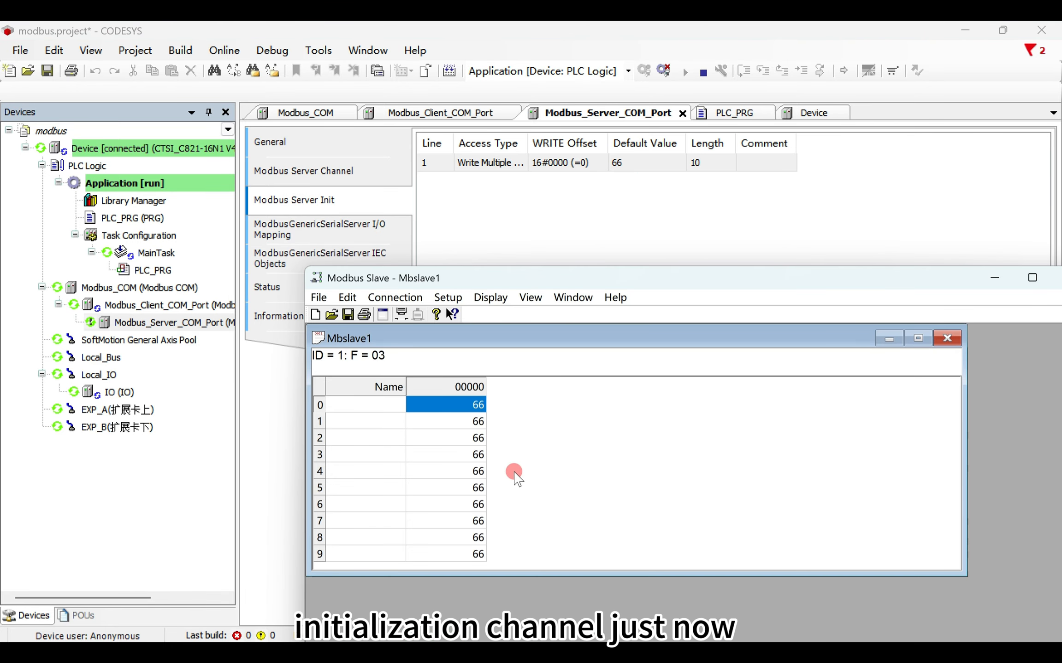
left_click(340, 234)
left_click(720, 647)
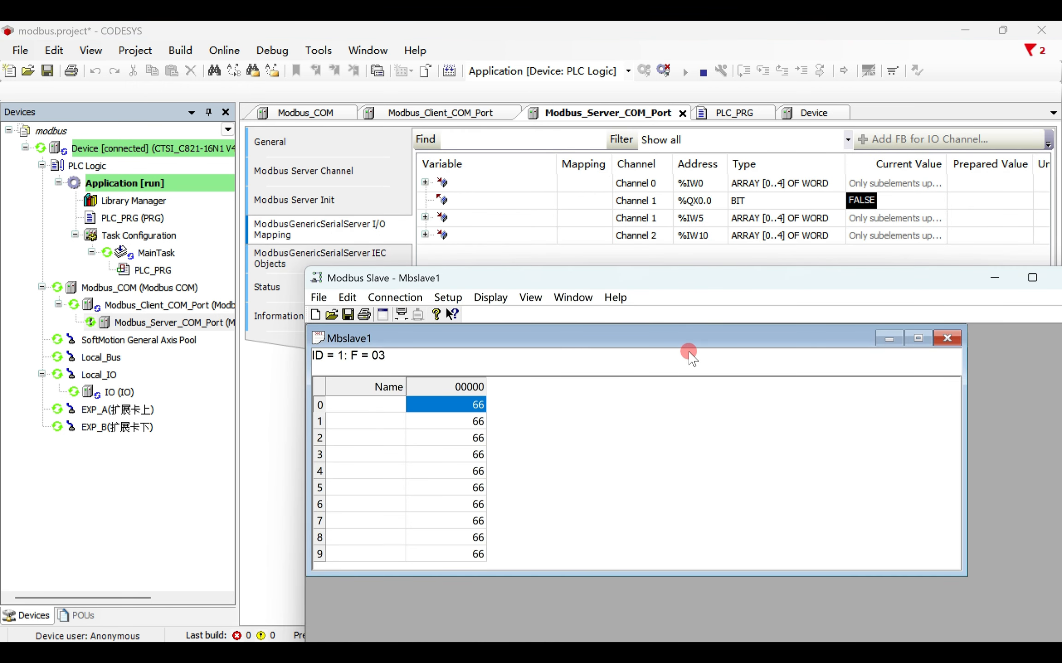
left_click(424, 182)
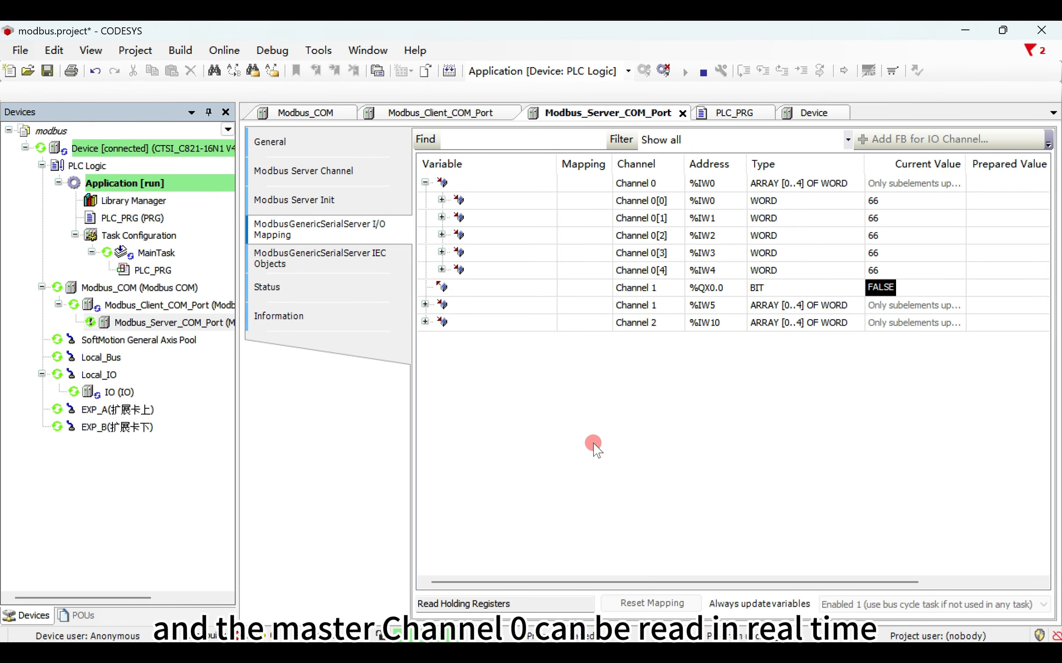
In Modbus Slave, set register 0 to 44, register 1 to 55 and register 2 to 33
left_click(684, 649)
double_click(471, 414)
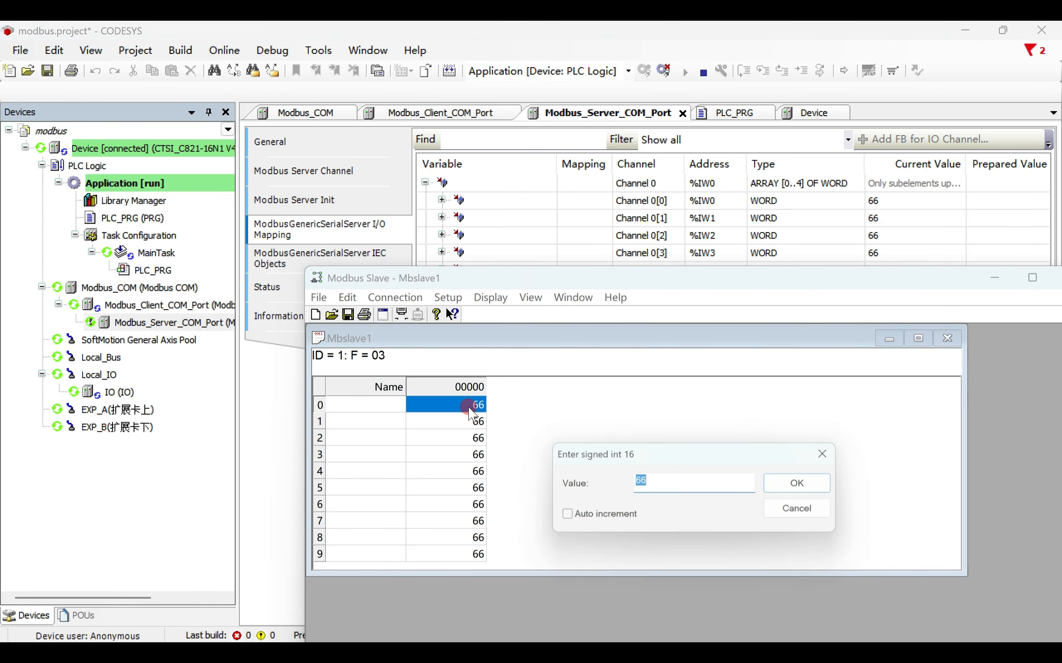
type("44")
left_click(810, 480)
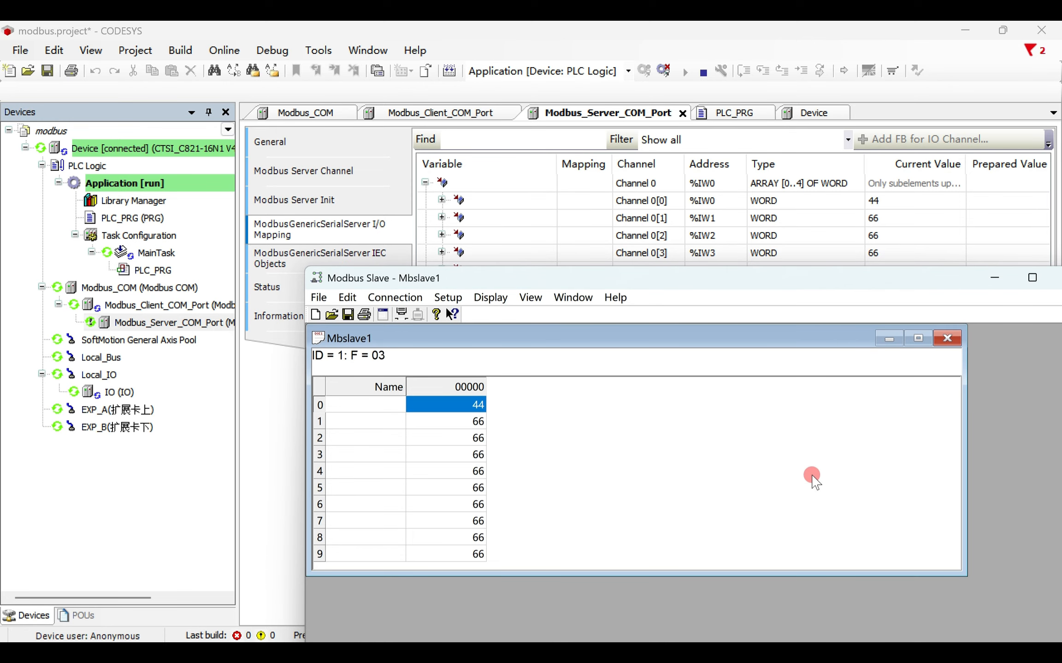
double_click(487, 422)
left_click(807, 482)
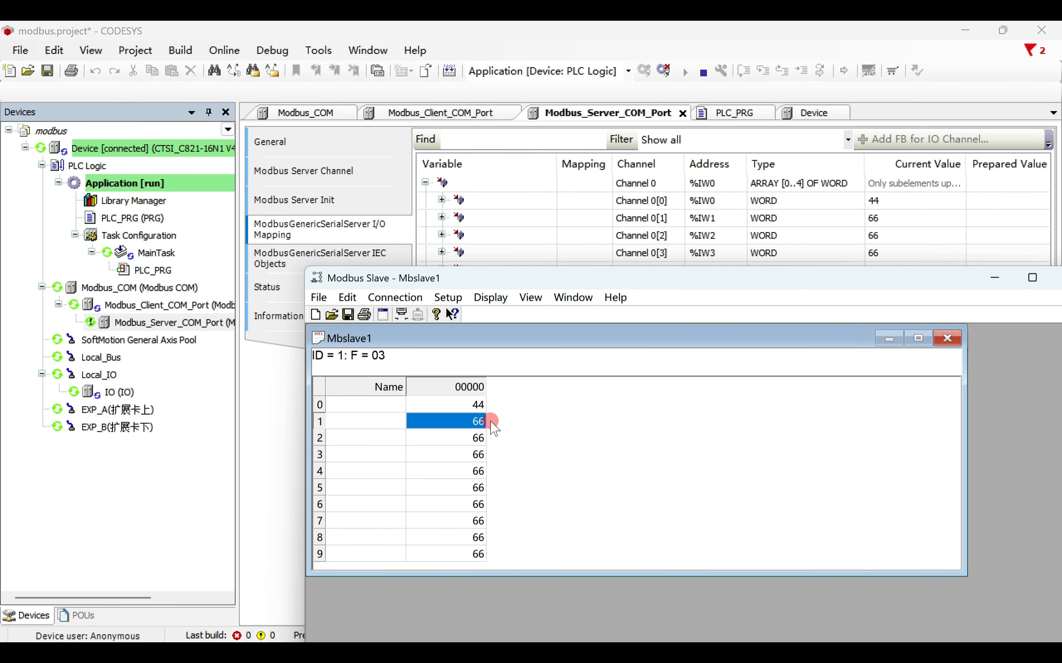
double_click(491, 422)
type("55")
left_click(804, 482)
double_click(477, 438)
type("33")
left_click(770, 482)
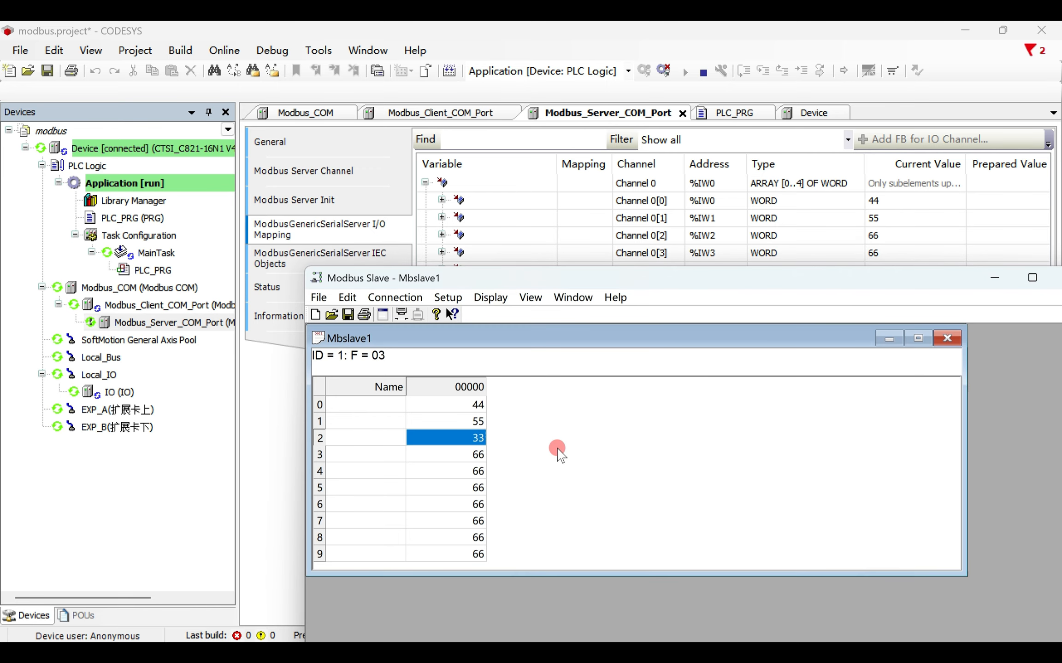
In Modbus Slave, set register 3 to 22 and register 4 to 11
double_click(470, 455)
type("22")
left_click(783, 482)
left_click(477, 471)
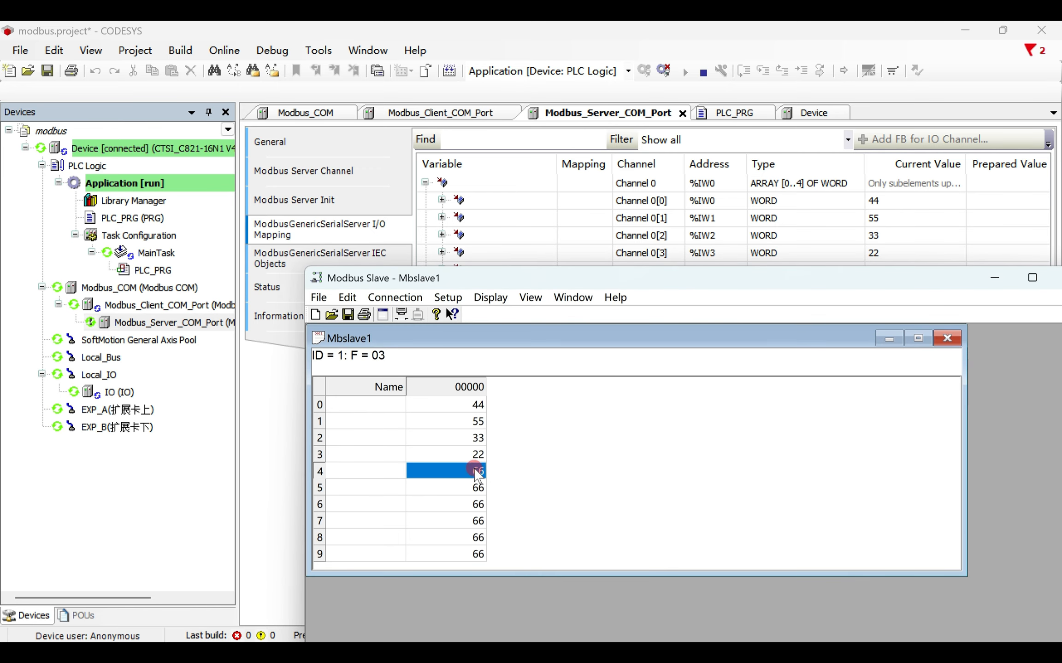
double_click(474, 470)
type("11")
left_click(790, 482)
Expand Channel 1 in the CODESYS I/O mapping and write TRUE to its trigger variable %QX0.0
left_click_drag(707, 285, 725, 364)
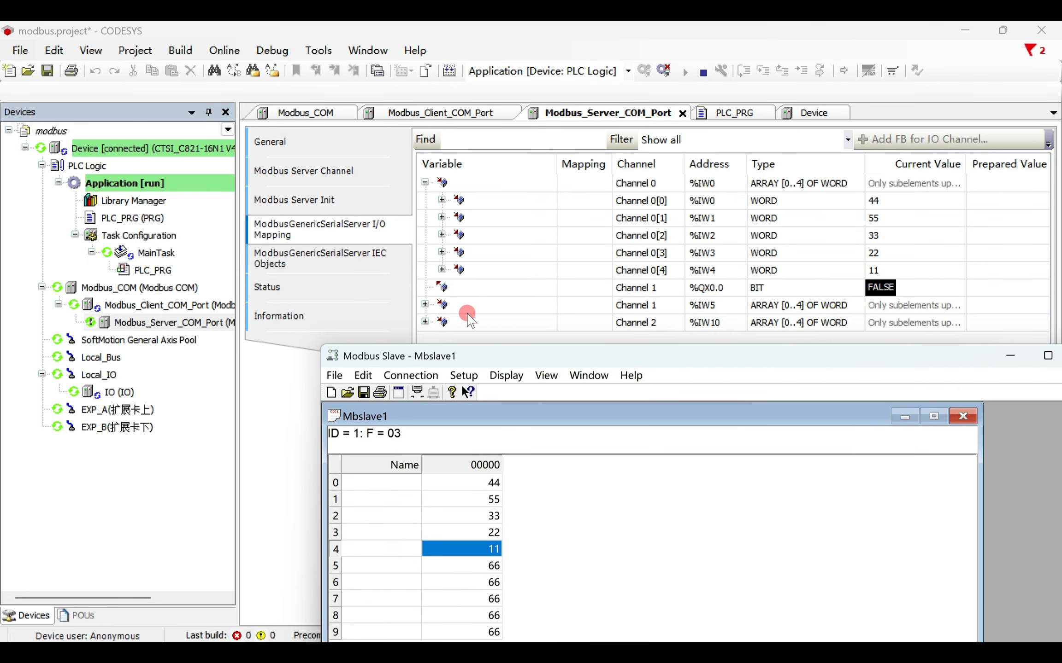
left_click(424, 304)
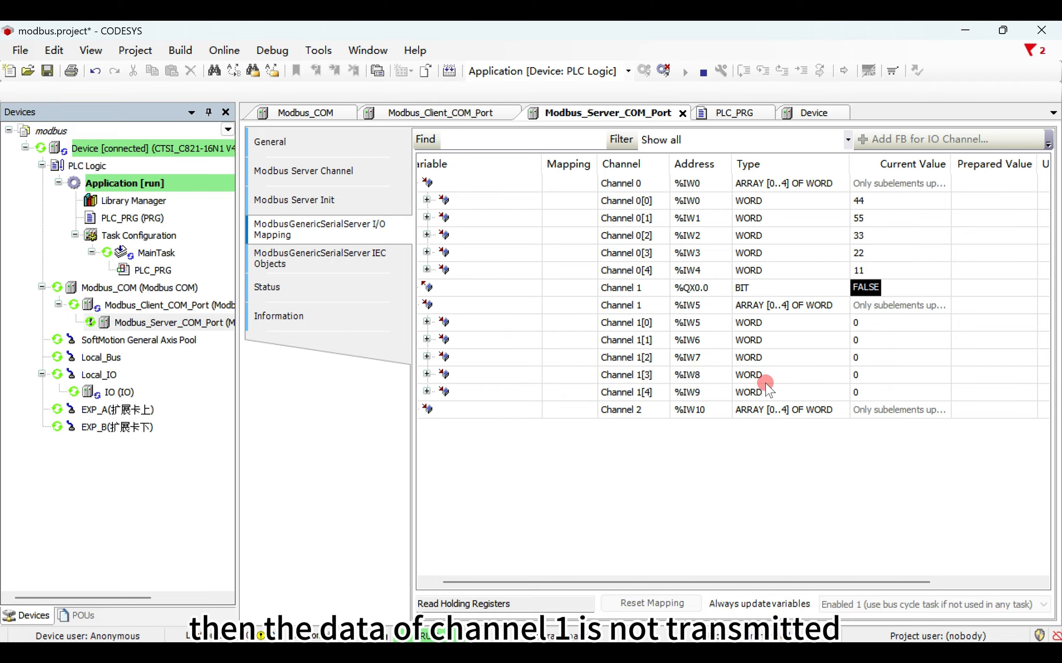
scroll(854, 336, "right", 5)
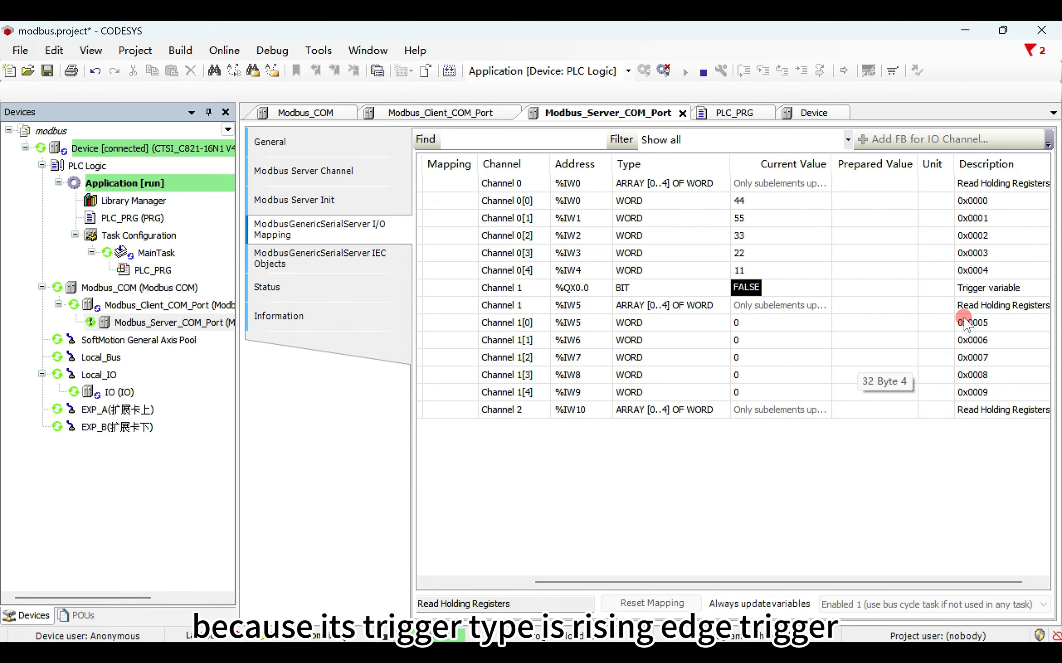
scroll(968, 321, "right", 1)
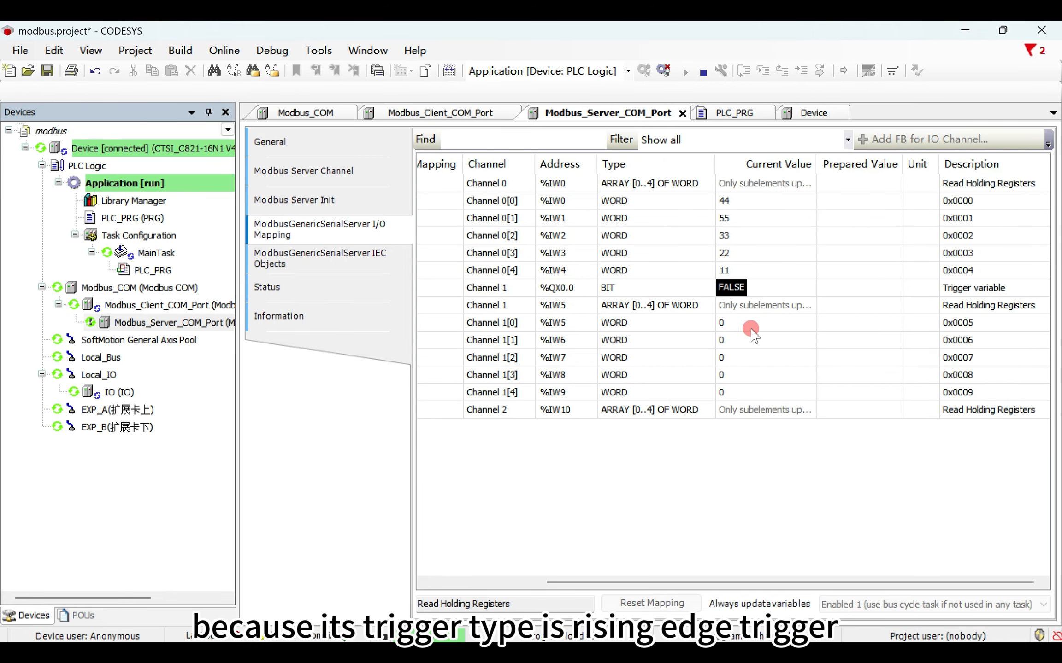
scroll(749, 343, "left", 5)
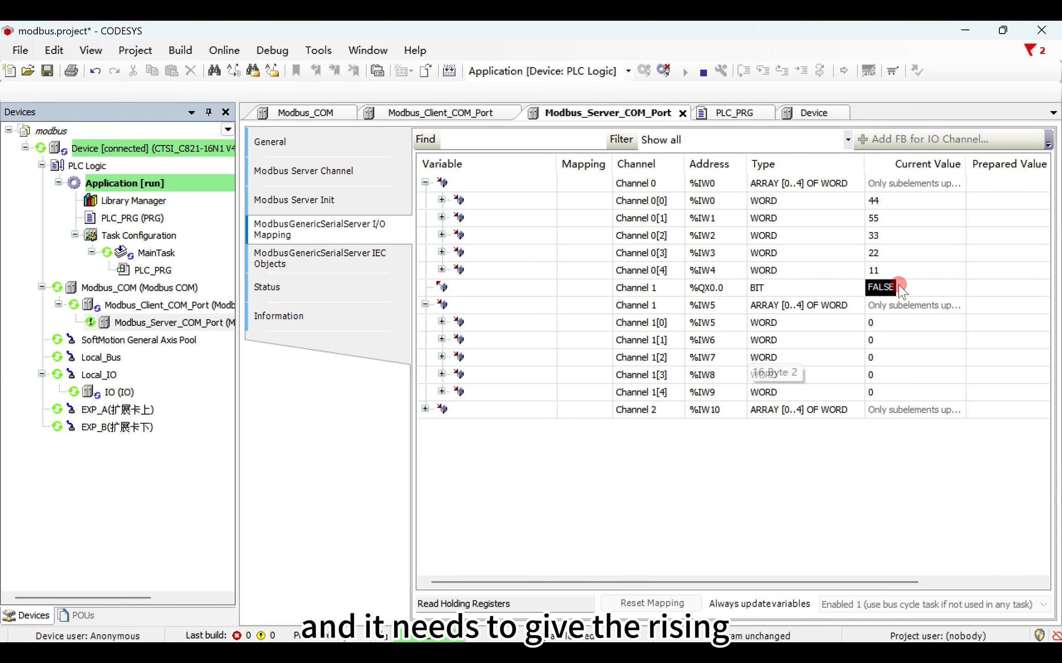
left_click(984, 288)
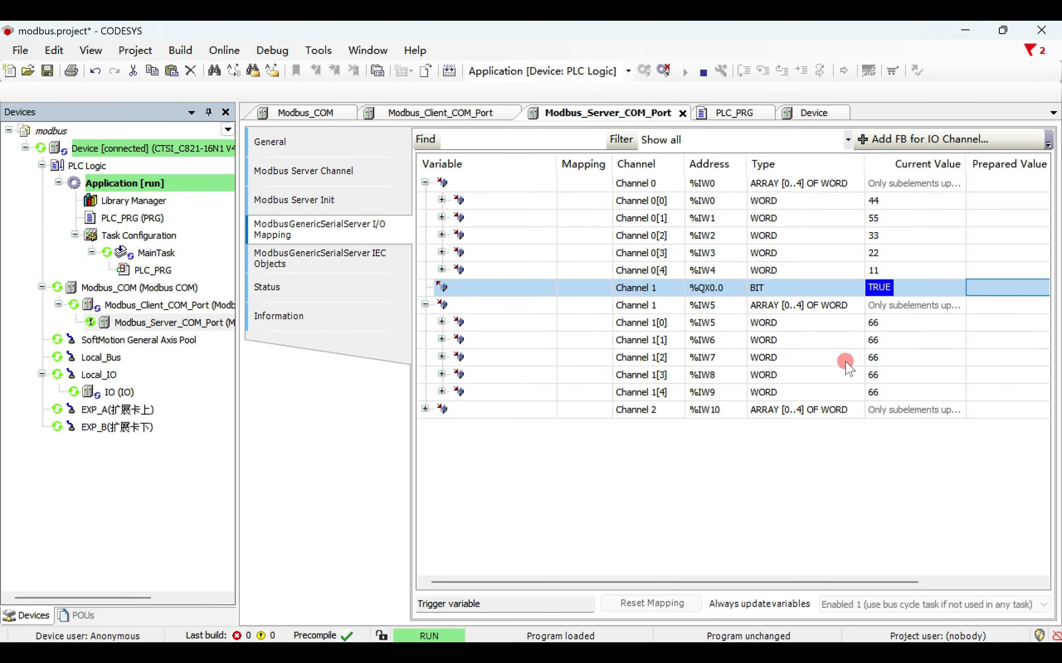
Switch to Modbus Slave and set register 5 to 55, register 6 to 88 and register 7 to 44
left_click(691, 655)
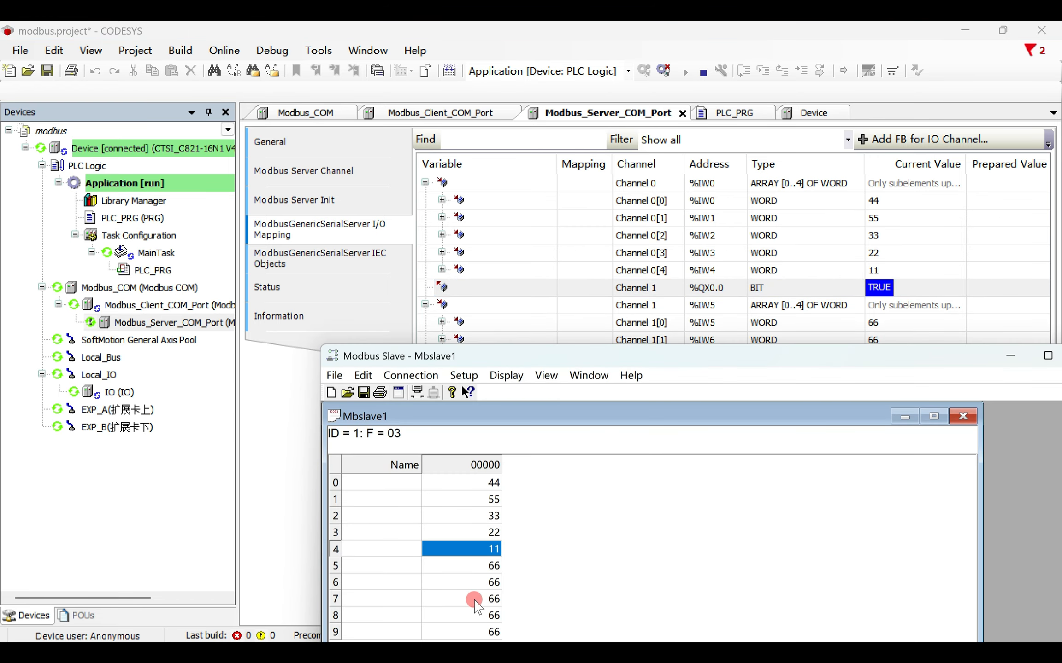
double_click(485, 566)
type("55")
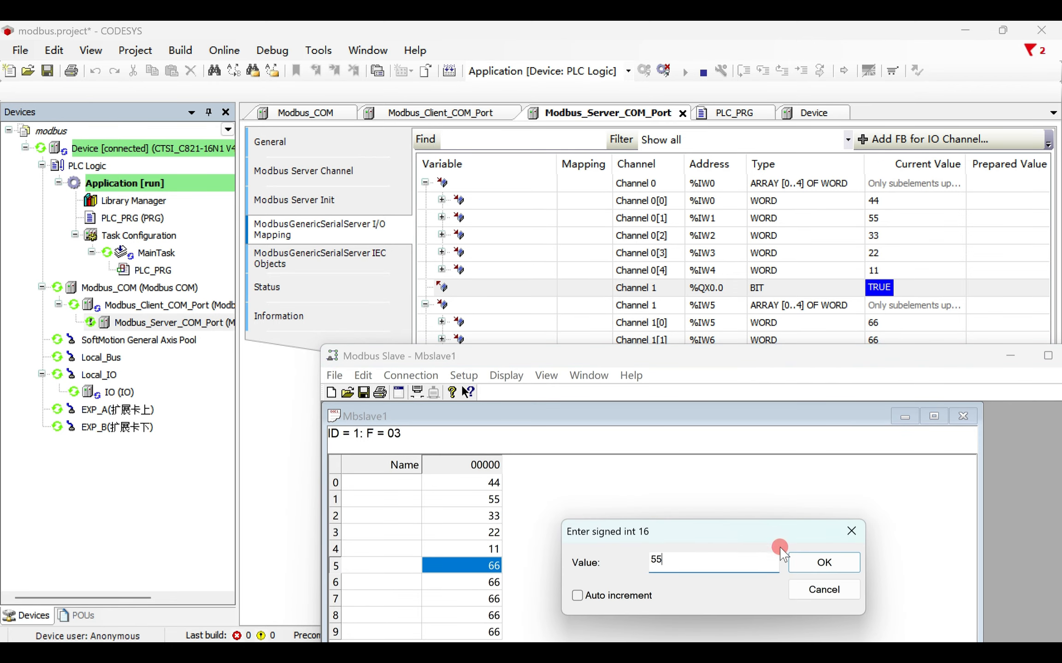
left_click(836, 563)
double_click(489, 583)
type("88")
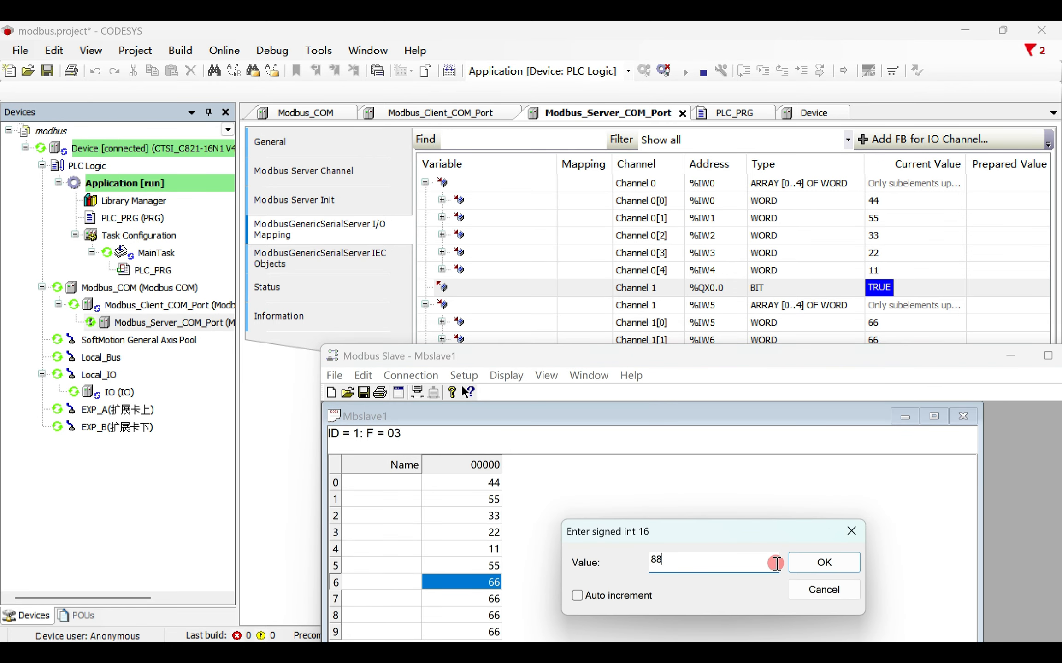
left_click(823, 563)
double_click(493, 600)
type("44")
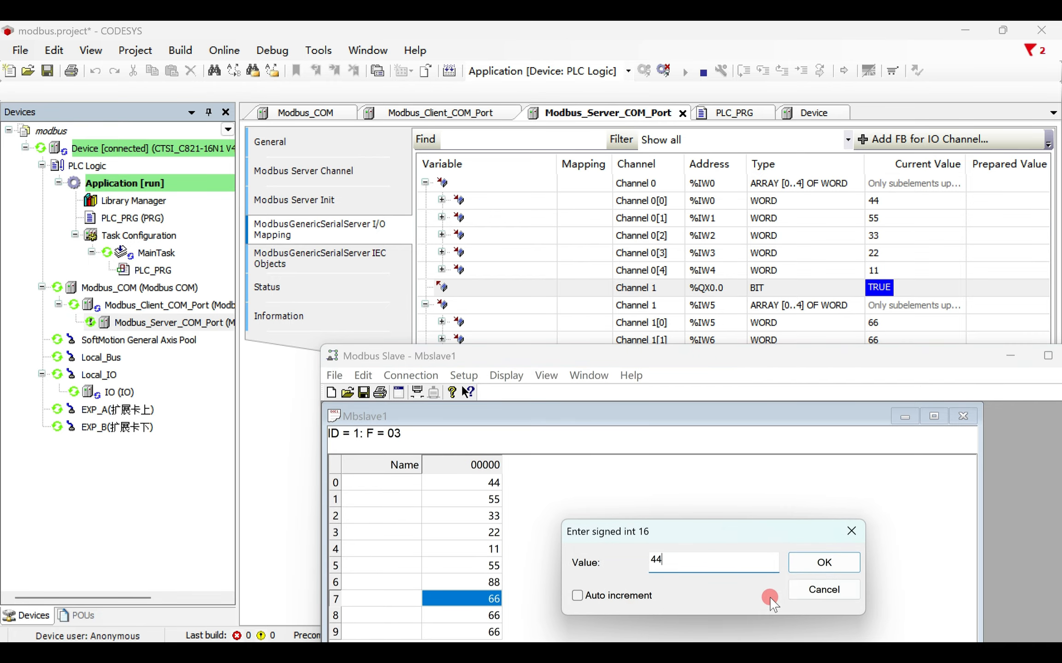
left_click(797, 571)
Set register 8 to 22 and register 9 to 899
double_click(485, 617)
type("22")
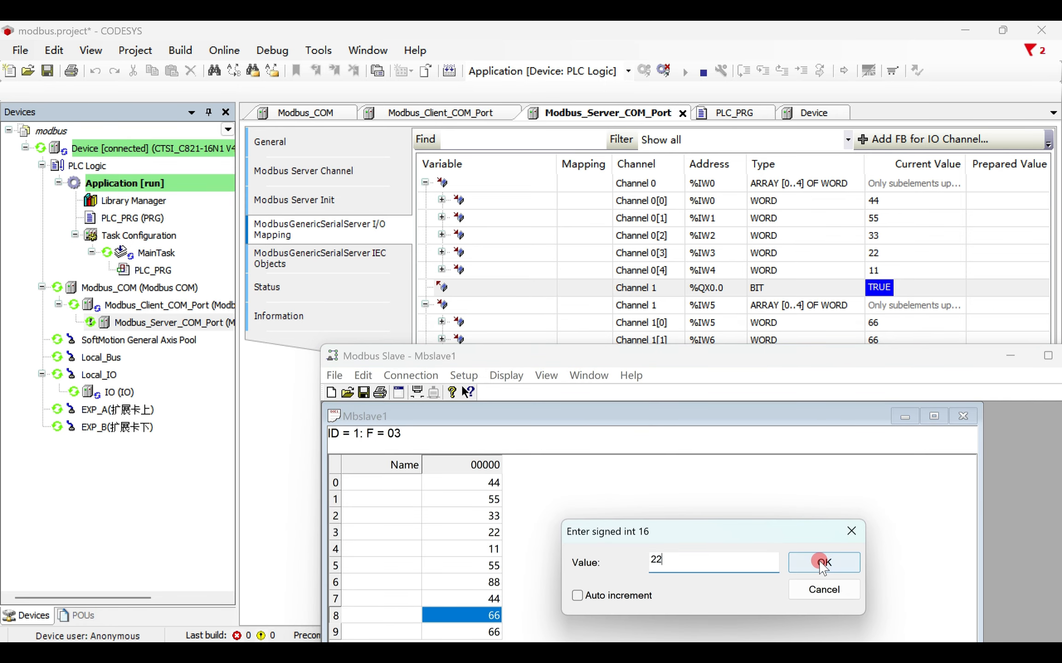
left_click(820, 562)
double_click(489, 632)
type("89")
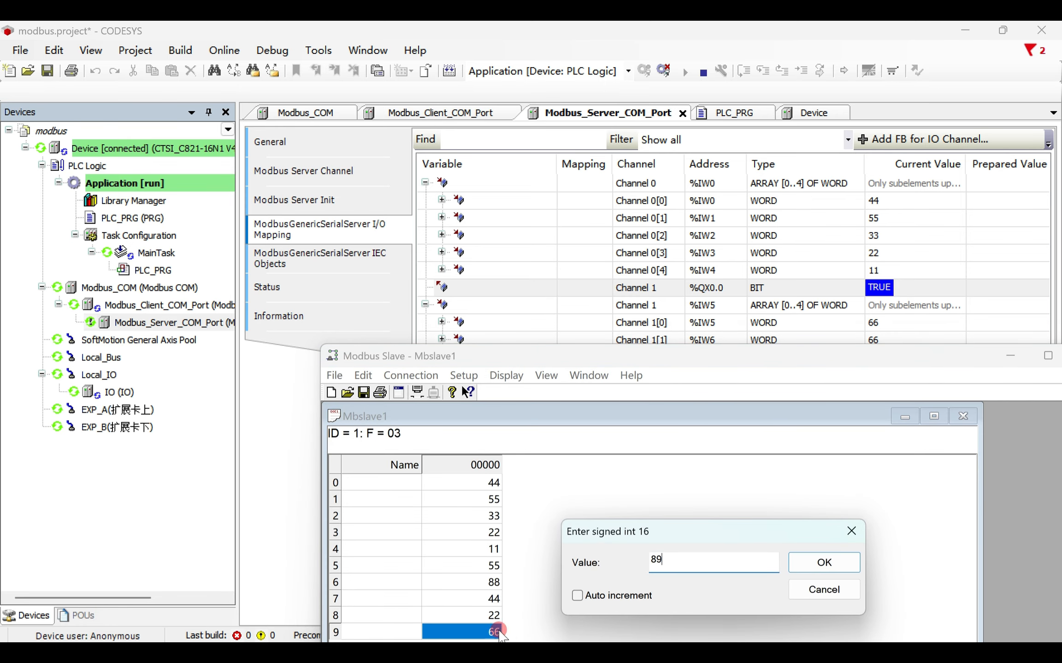
type("9")
left_click(823, 562)
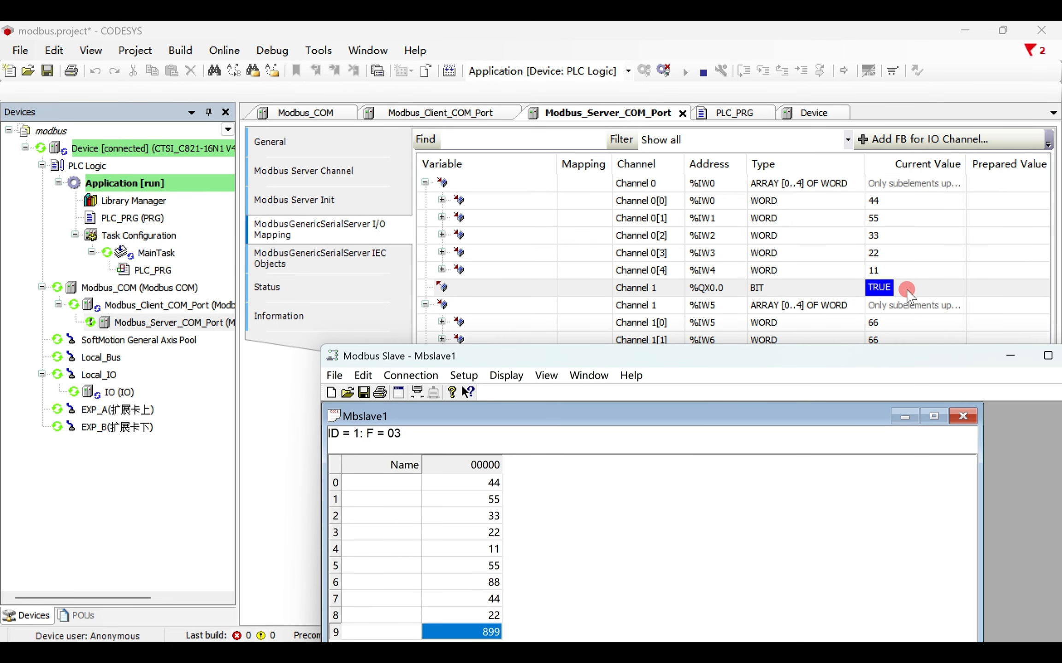
Return to CODESYS and retrigger Channel 1 by writing FALSE and then TRUE to its trigger variable
left_click(927, 340)
left_click(982, 288)
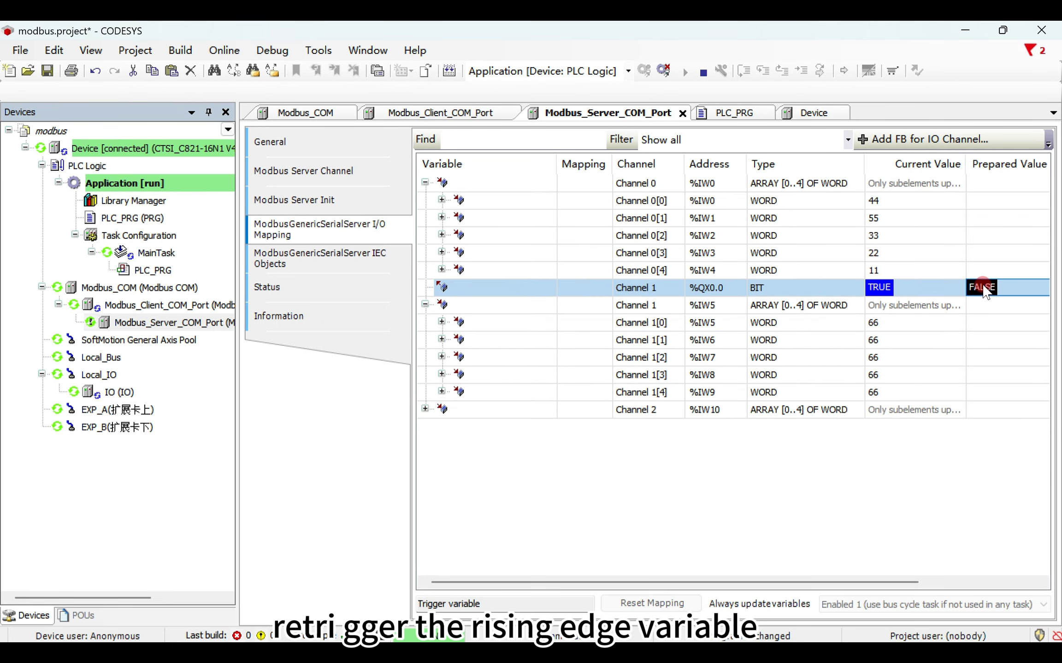
key("ctrl+F7")
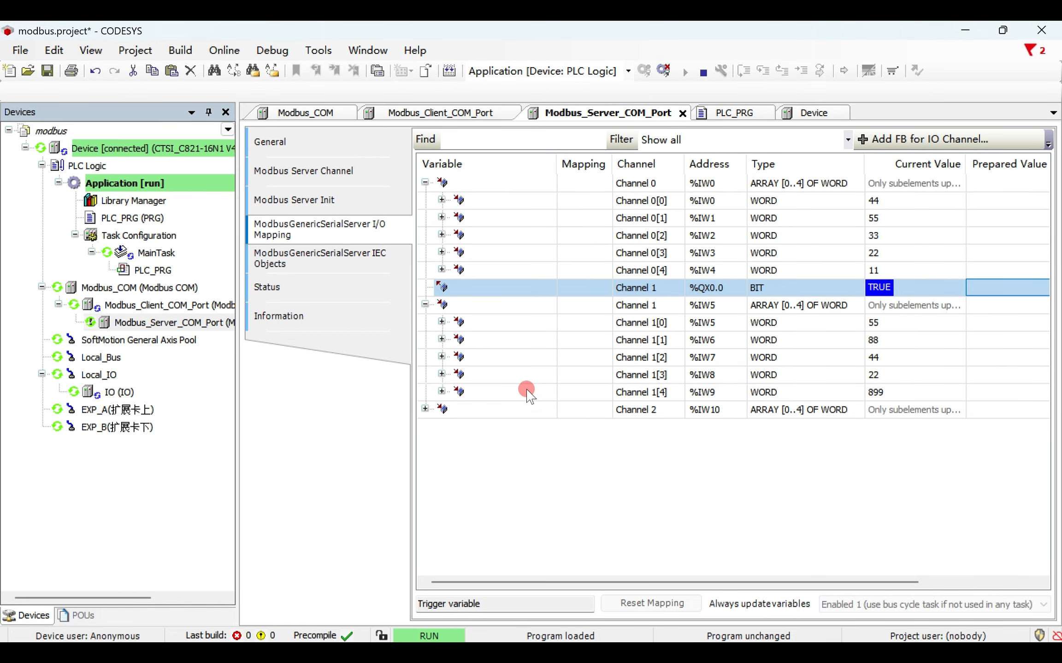
Expand Channel 2 in the I/O mapping and compare its values and register addresses with the Modbus Slave registers
left_click(425, 409)
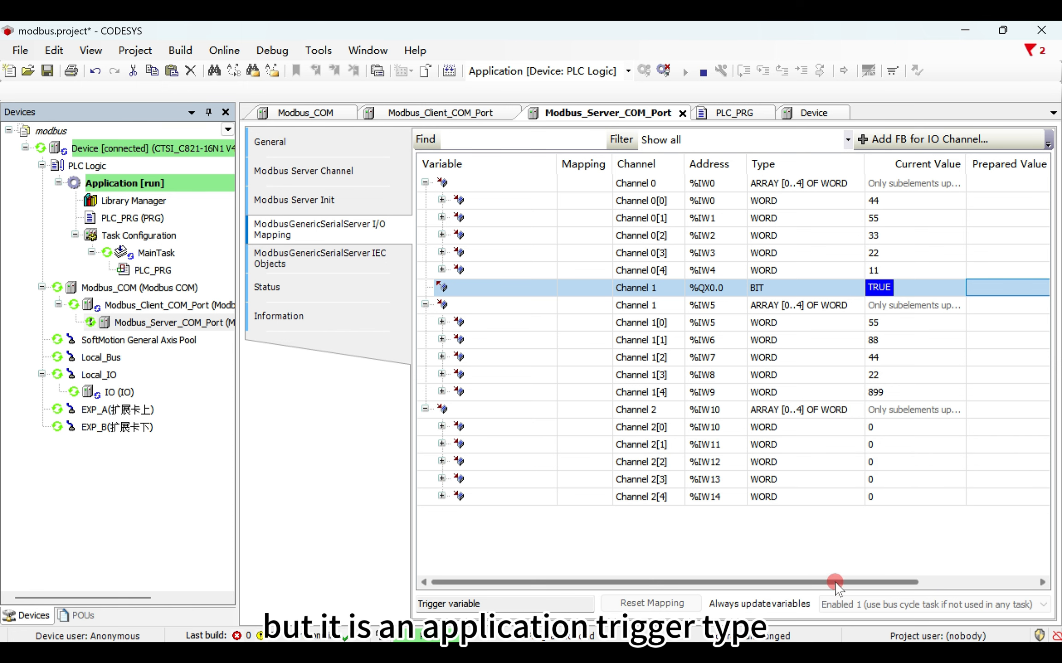
left_click_drag(835, 583, 1005, 576)
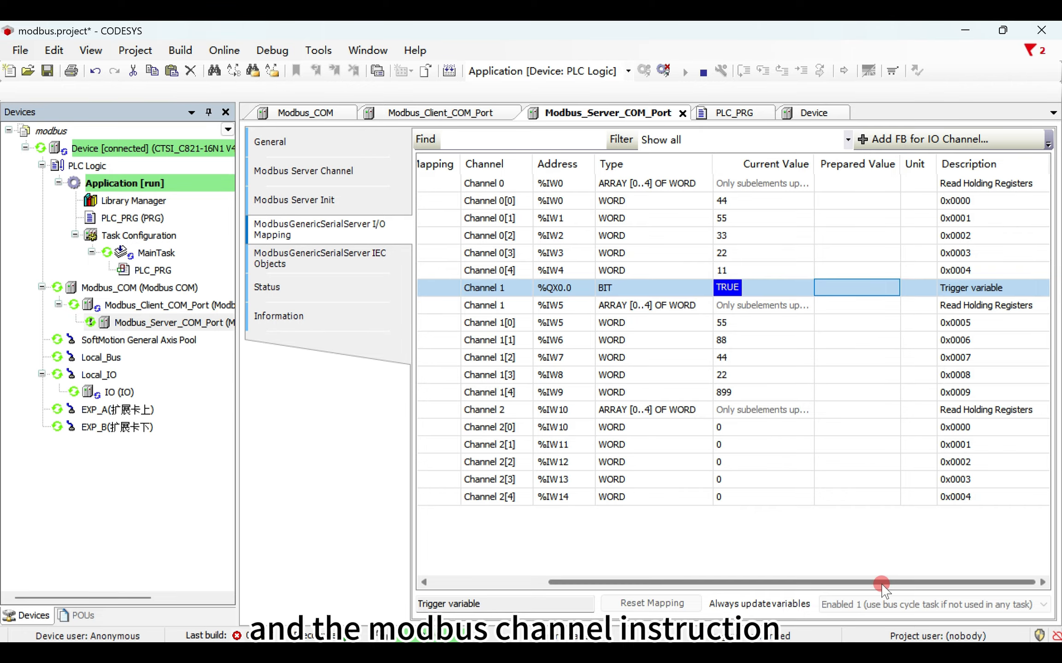
left_click_drag(881, 585, 713, 599)
key("alt+Tab")
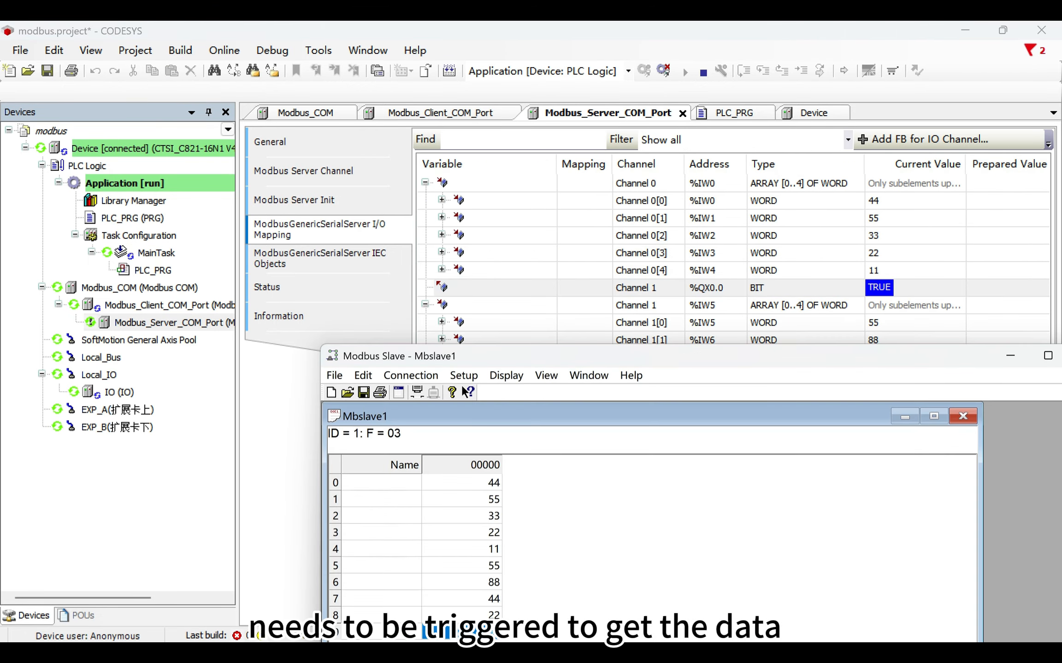
left_click(909, 339)
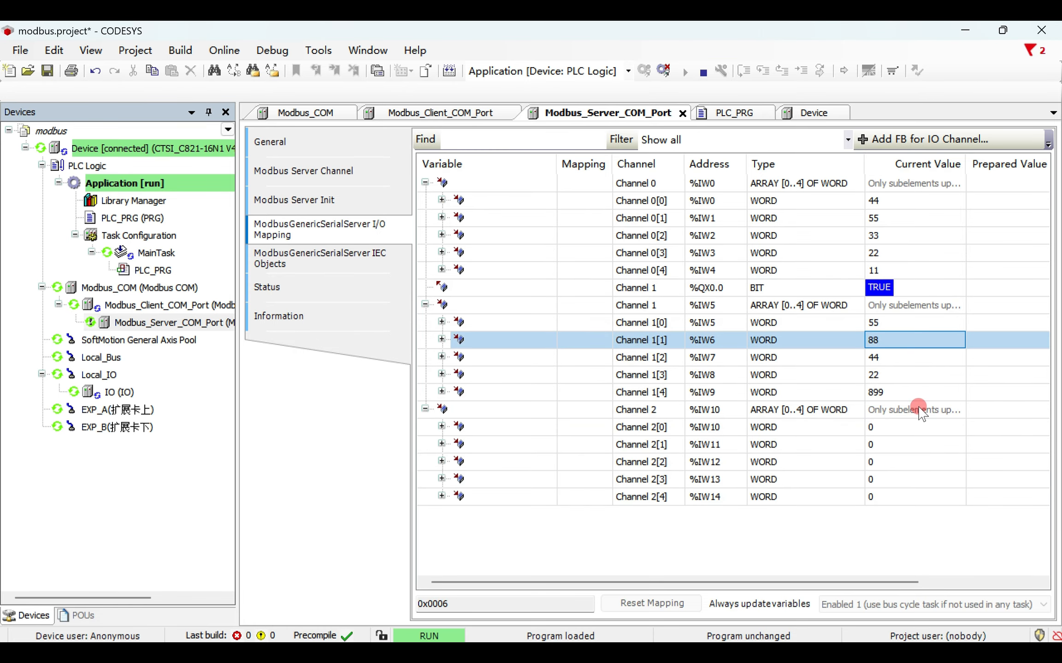
left_click(463, 141)
Write TRUE to x1 in PLC_PRG to execute channel index 2, and reopen the Modbus_Server_COM_Port I/O mapping
left_click(721, 112)
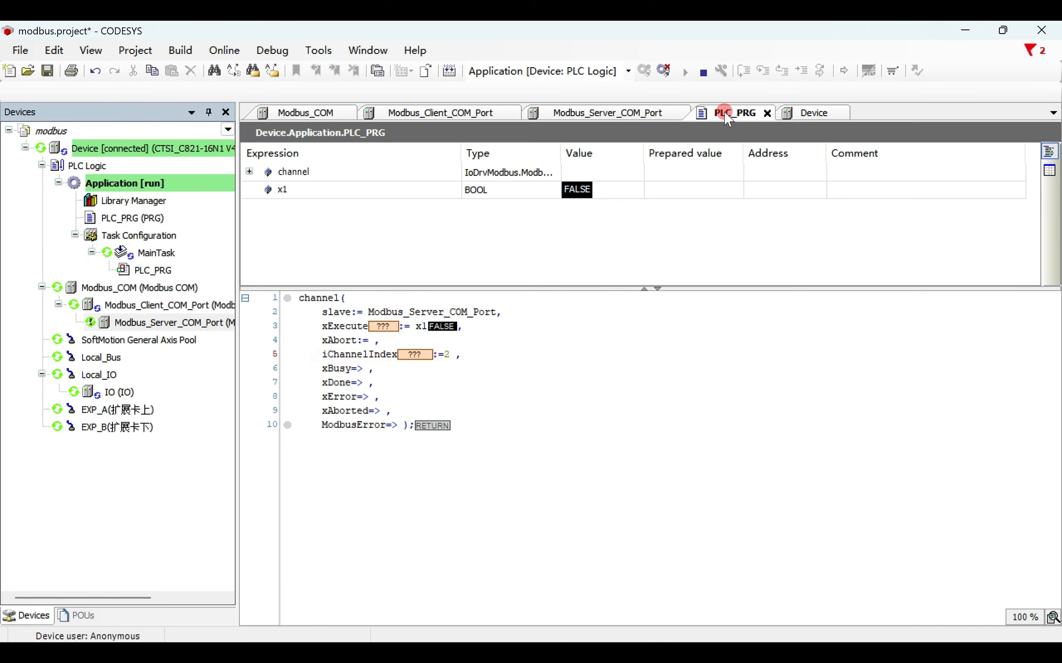
double_click(441, 325)
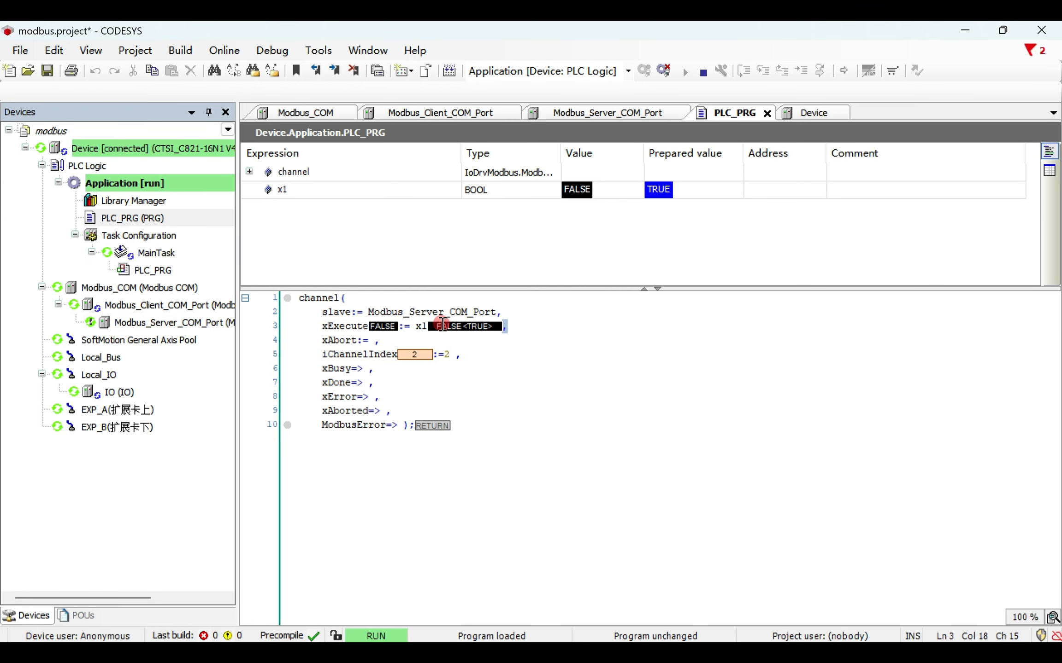
key("ctrl+F7")
key("alt+Tab")
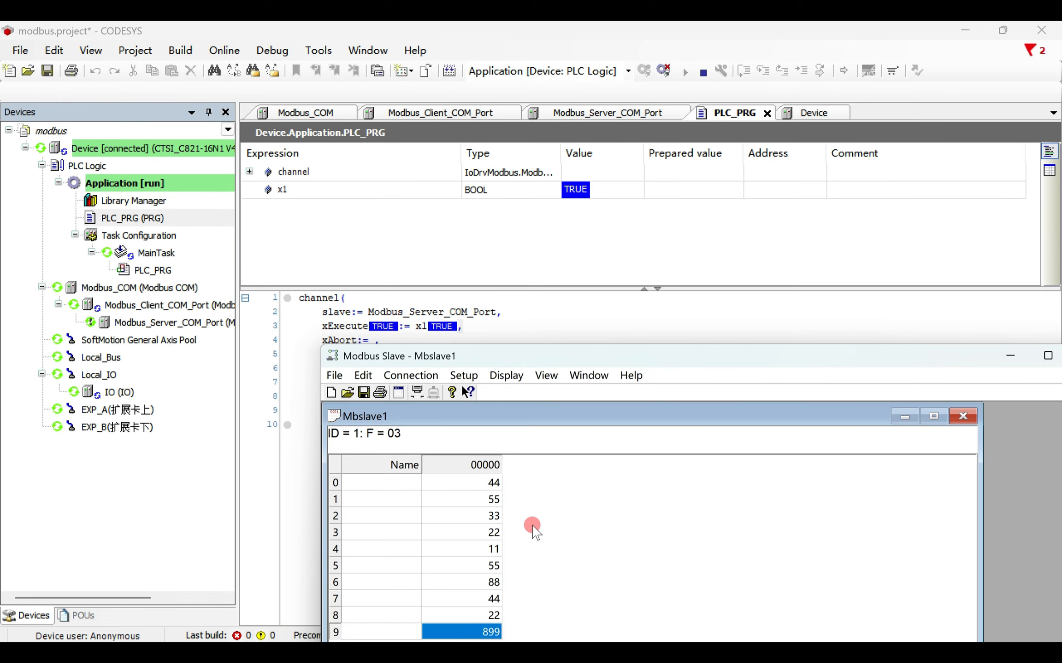
left_click(513, 315)
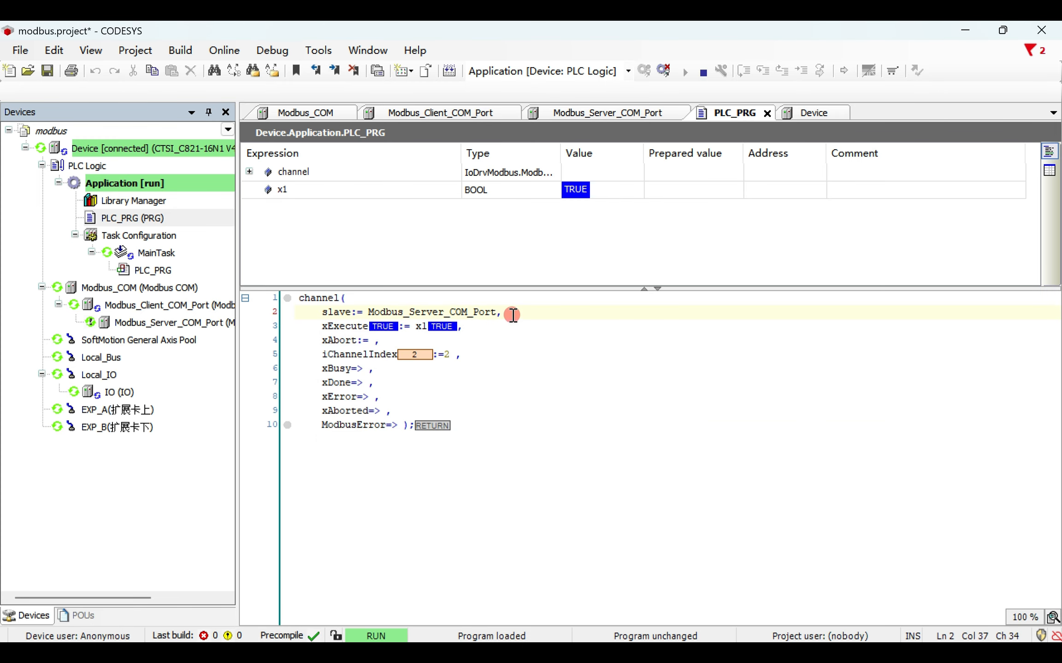
left_click(623, 112)
Set register 0 to 77 in Modbus Slave, and return to the CODESYS I/O mapping to check Channel 2
key("alt+Tab")
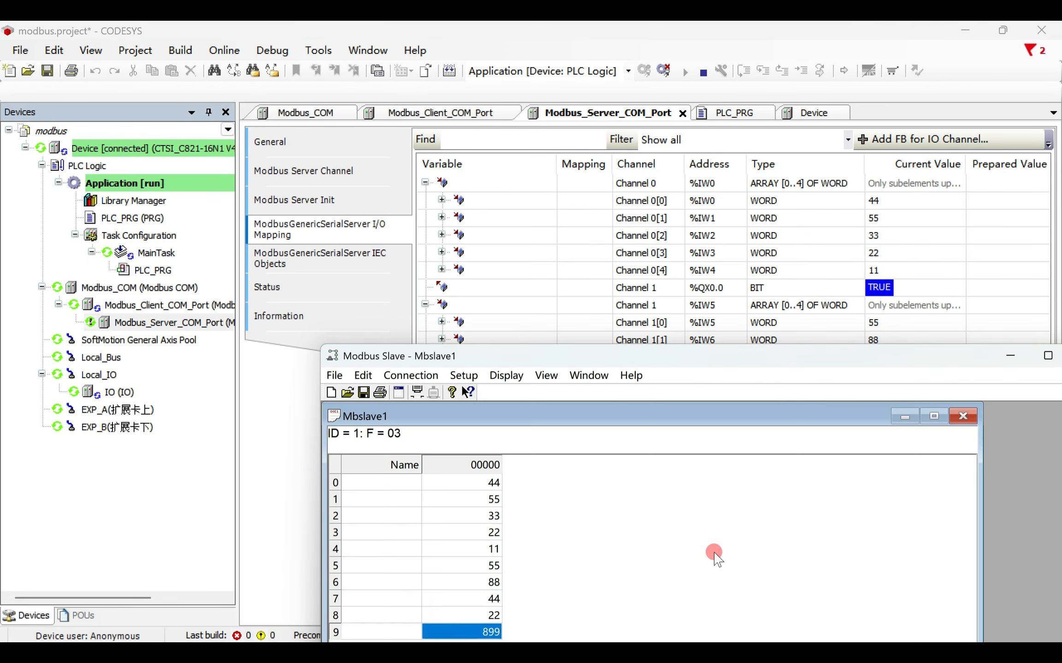
double_click(491, 483)
type("77")
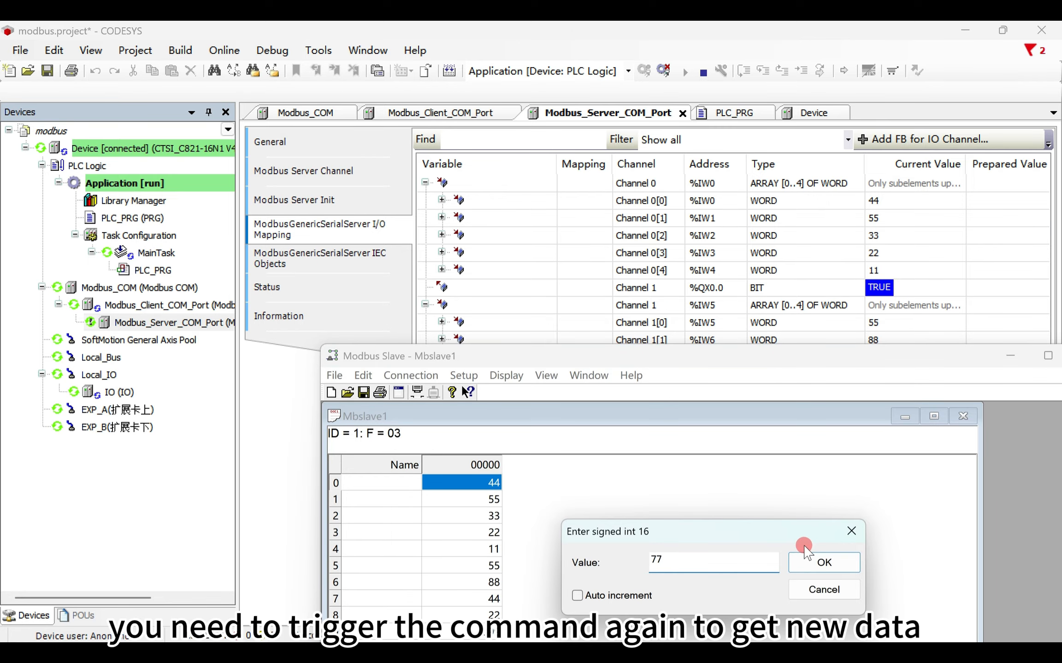
left_click(811, 563)
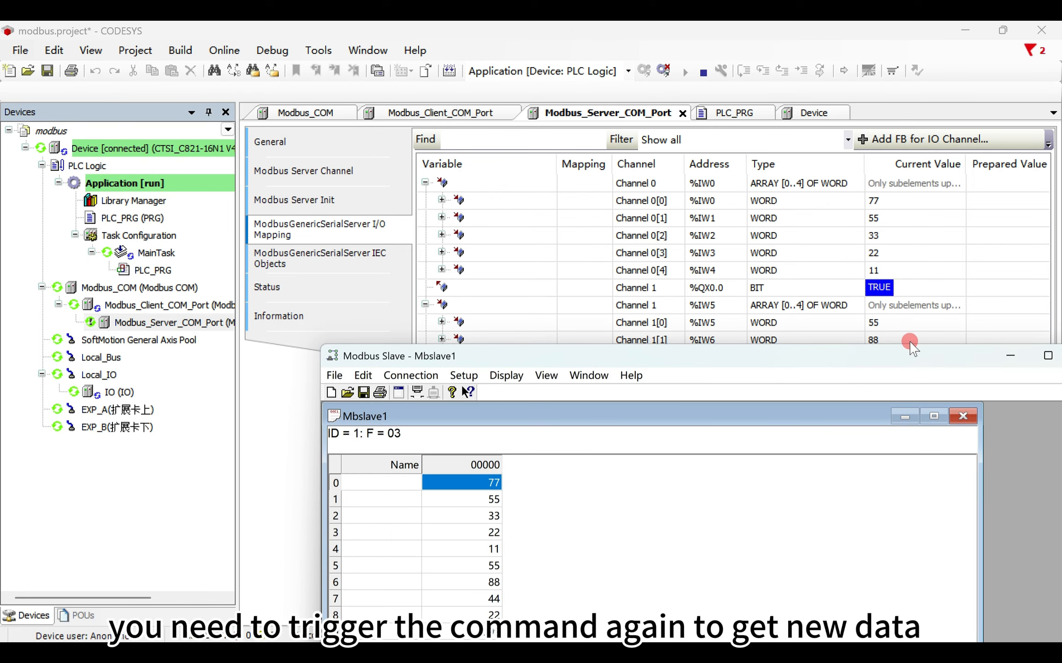
left_click(914, 325)
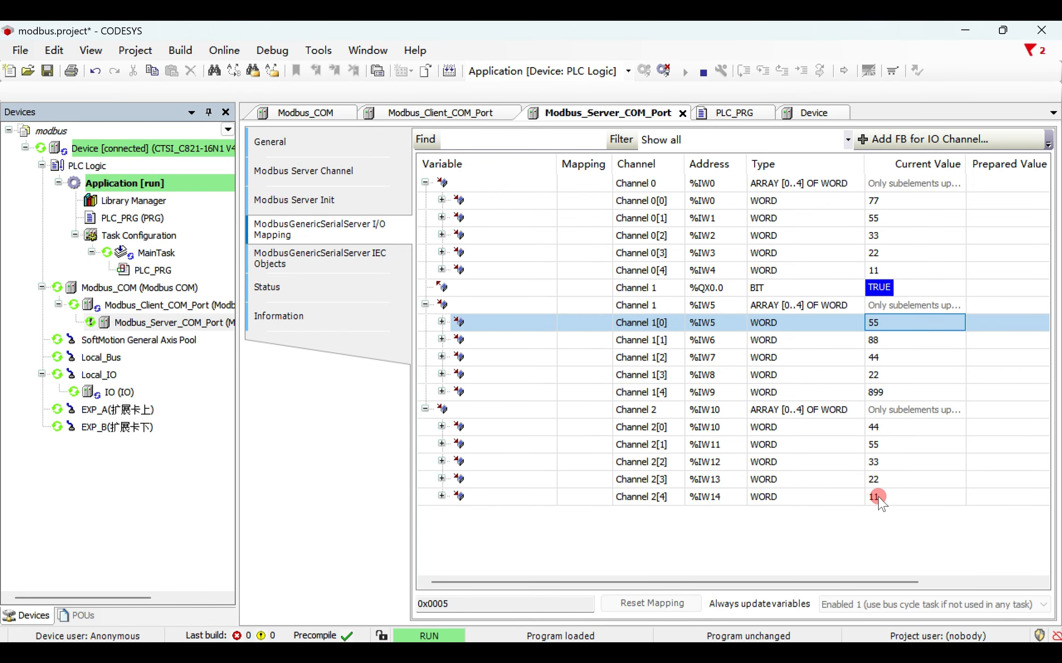
Retrigger Channel 2 by writing FALSE and then TRUE to x1 in PLC_PRG, and check its values in the I/O mapping
left_click(744, 115)
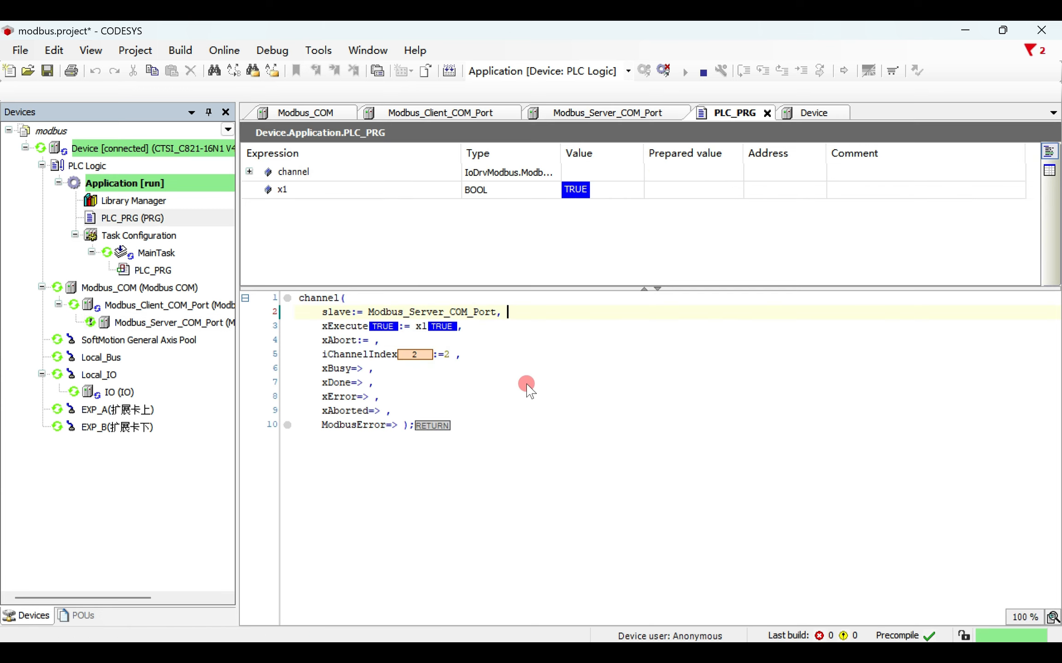
double_click(442, 328)
key("ctrl+F7")
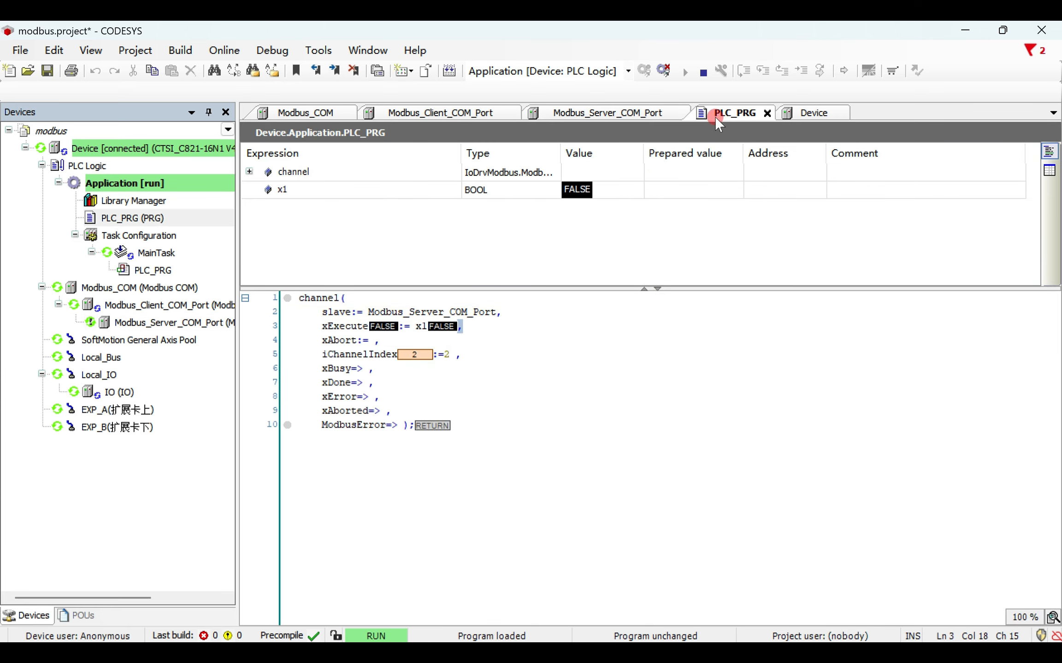
double_click(449, 328)
key("ctrl+F7")
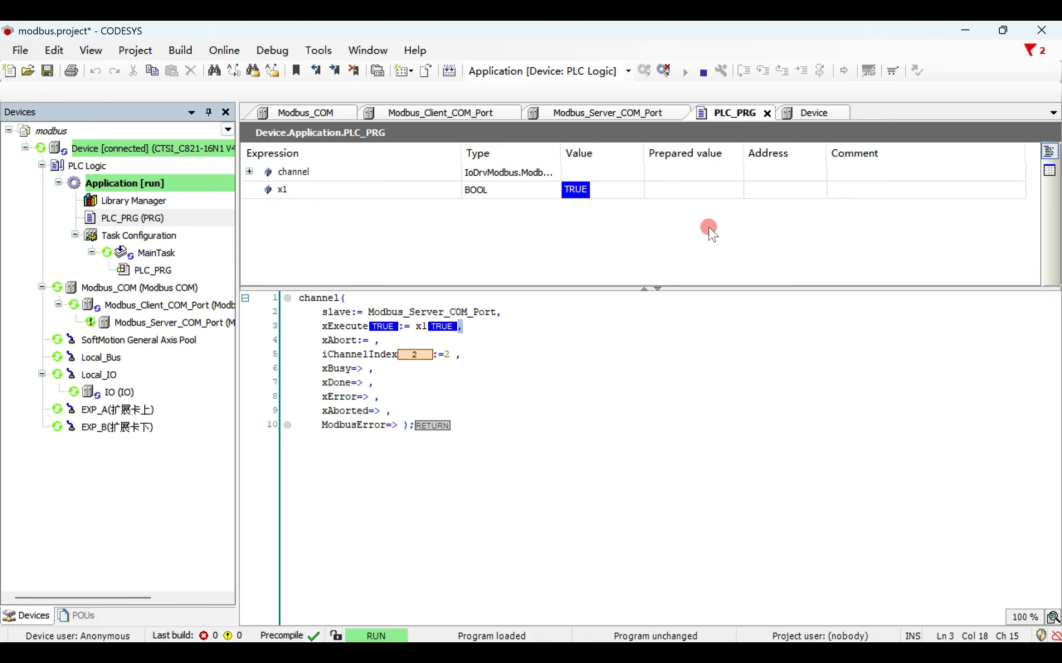
left_click(612, 115)
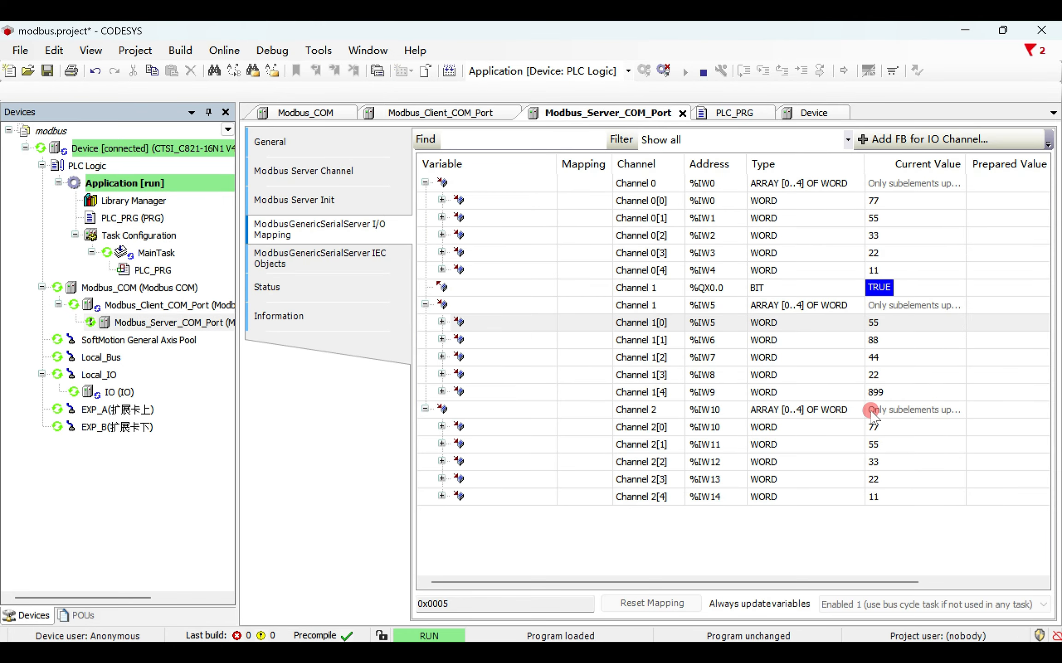